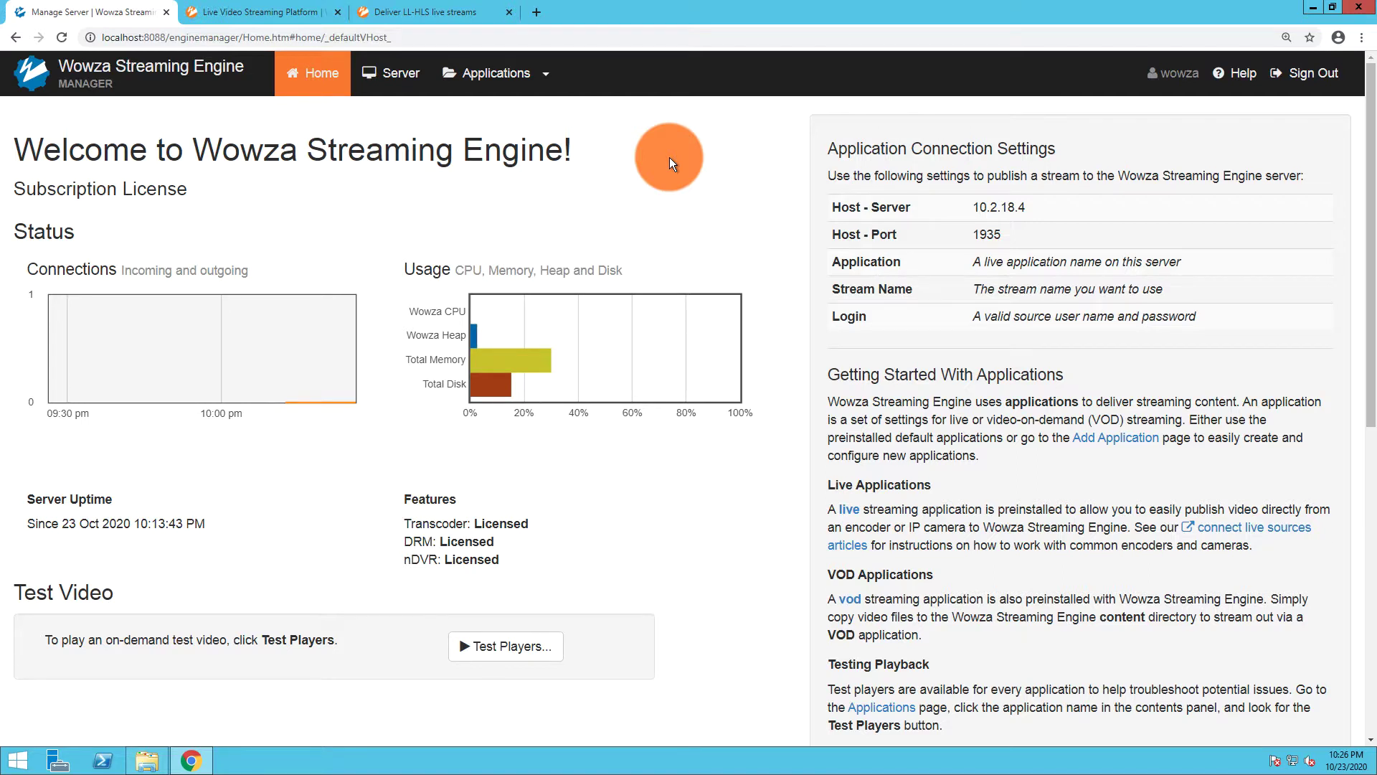
click(264, 15)
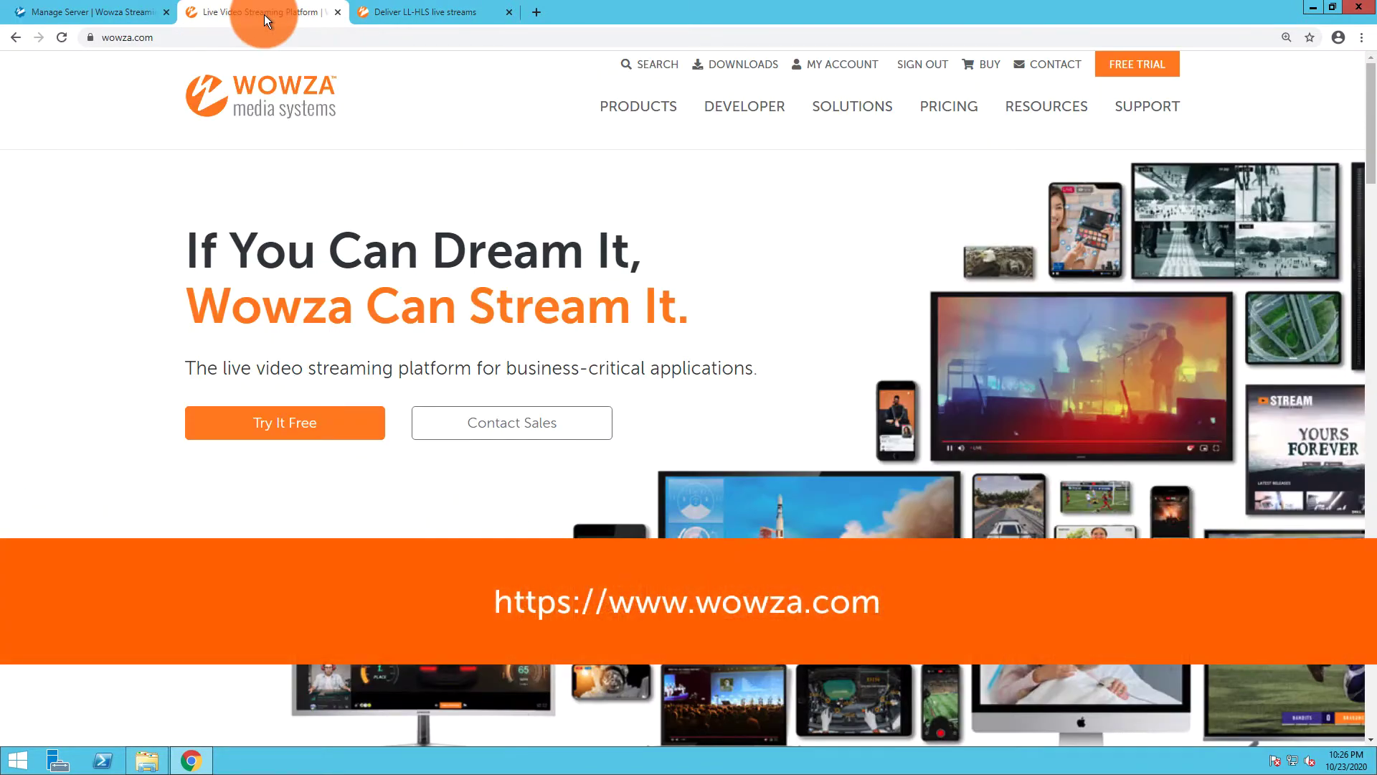
click(707, 71)
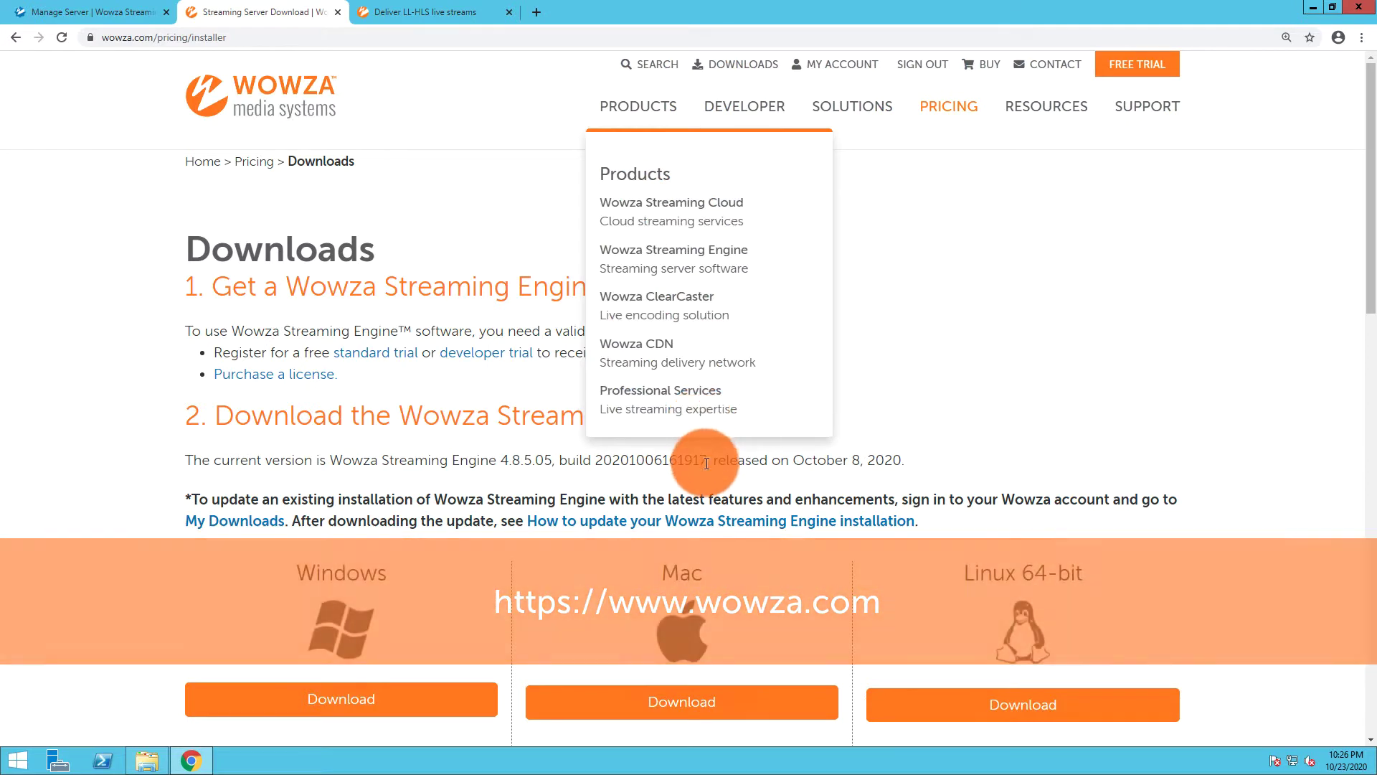
drag(706, 462, 336, 462)
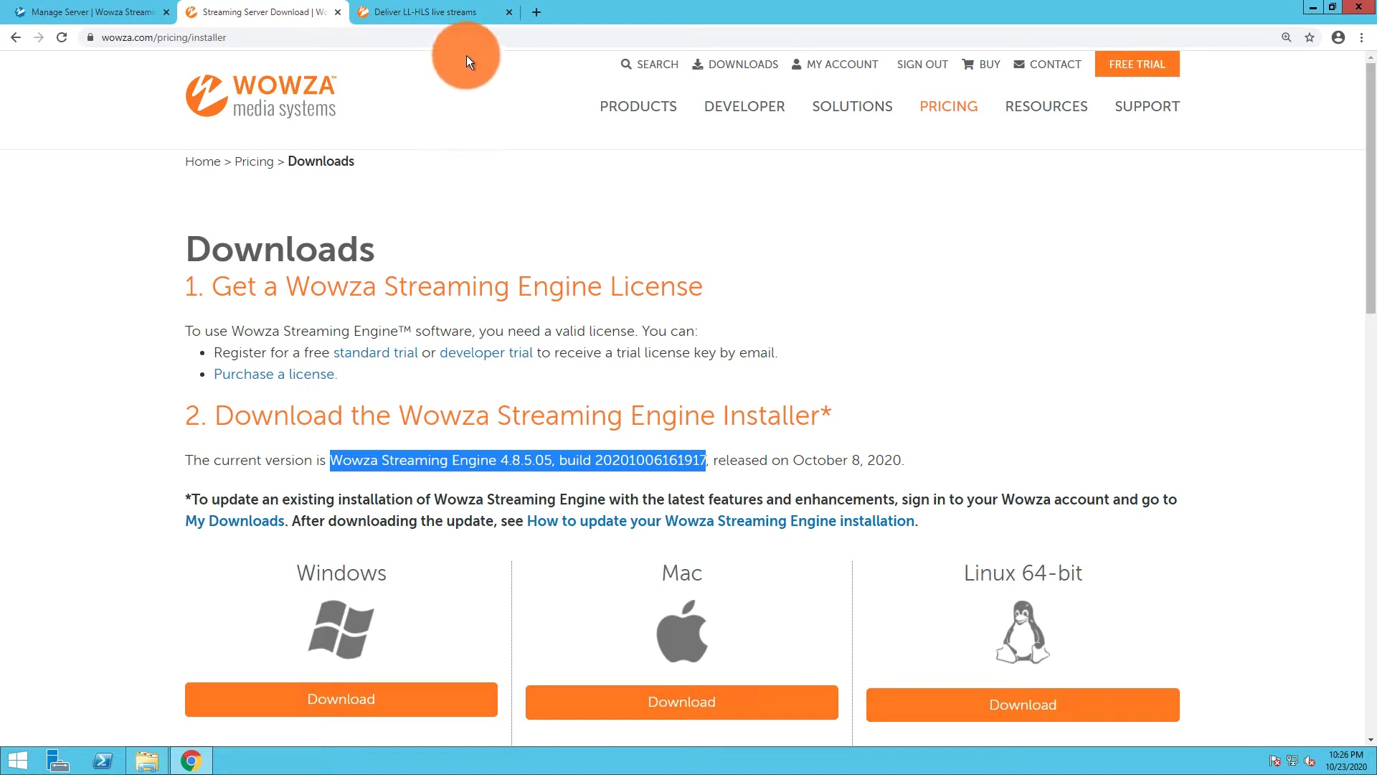
Scroll the Low-Latency HLS article to its Notes and bring up the SSL/TLS certificates link menu
click(465, 11)
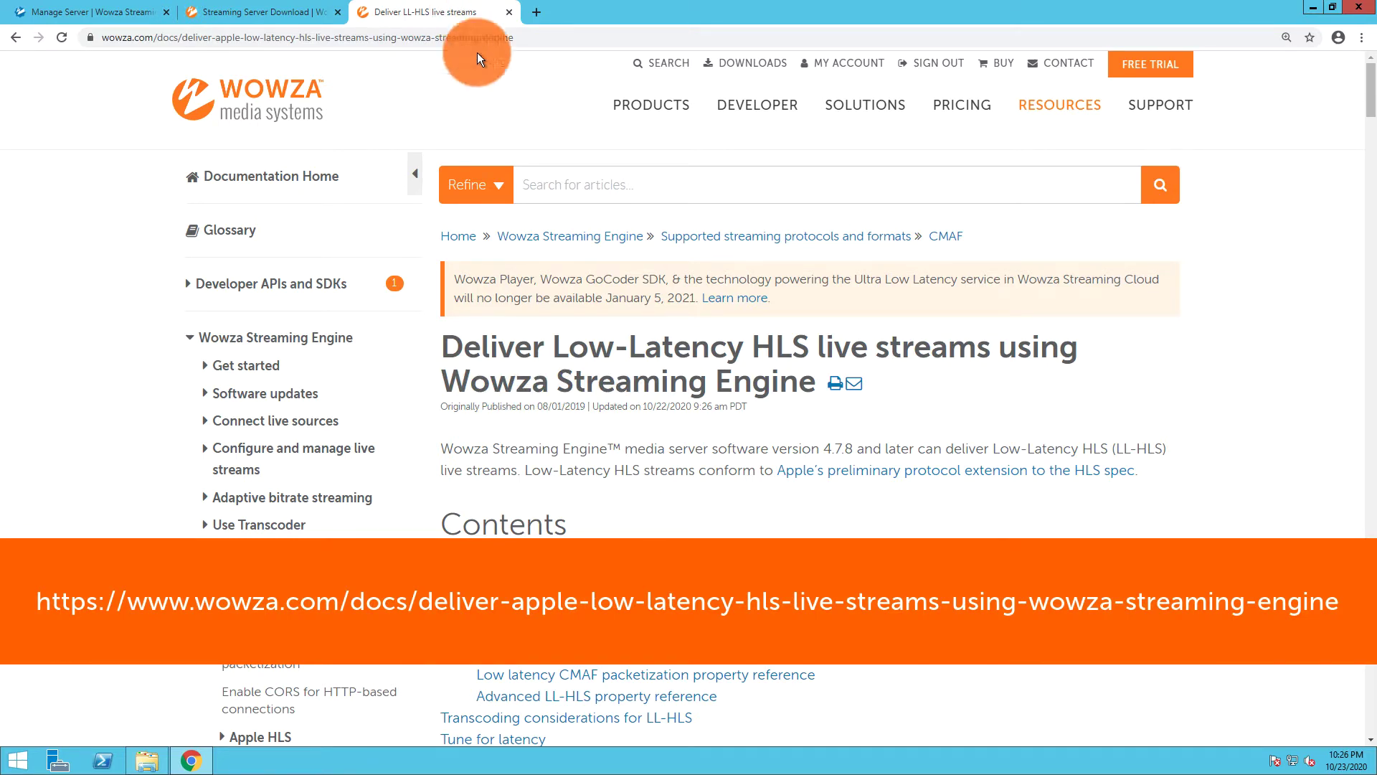
scroll(800, 492, down, 3)
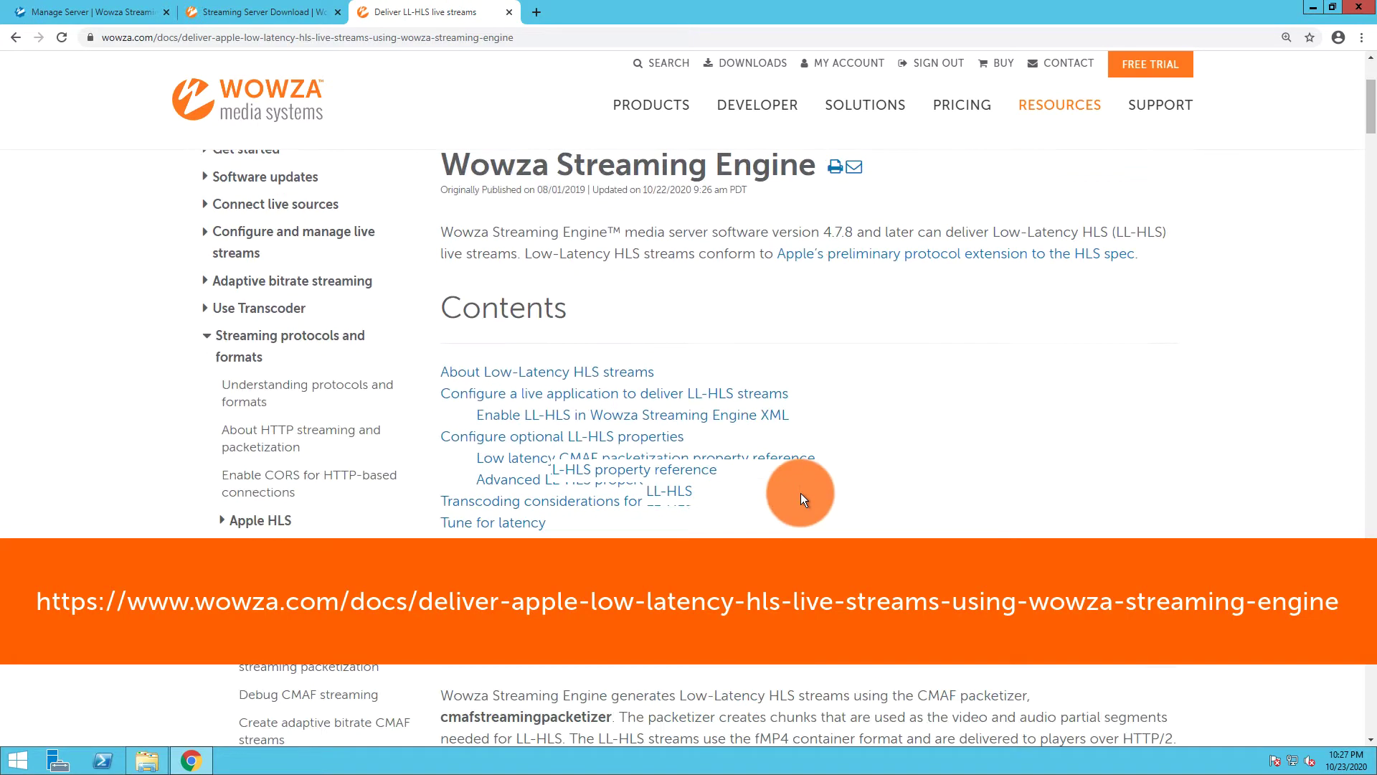
scroll(801, 493, down, 8)
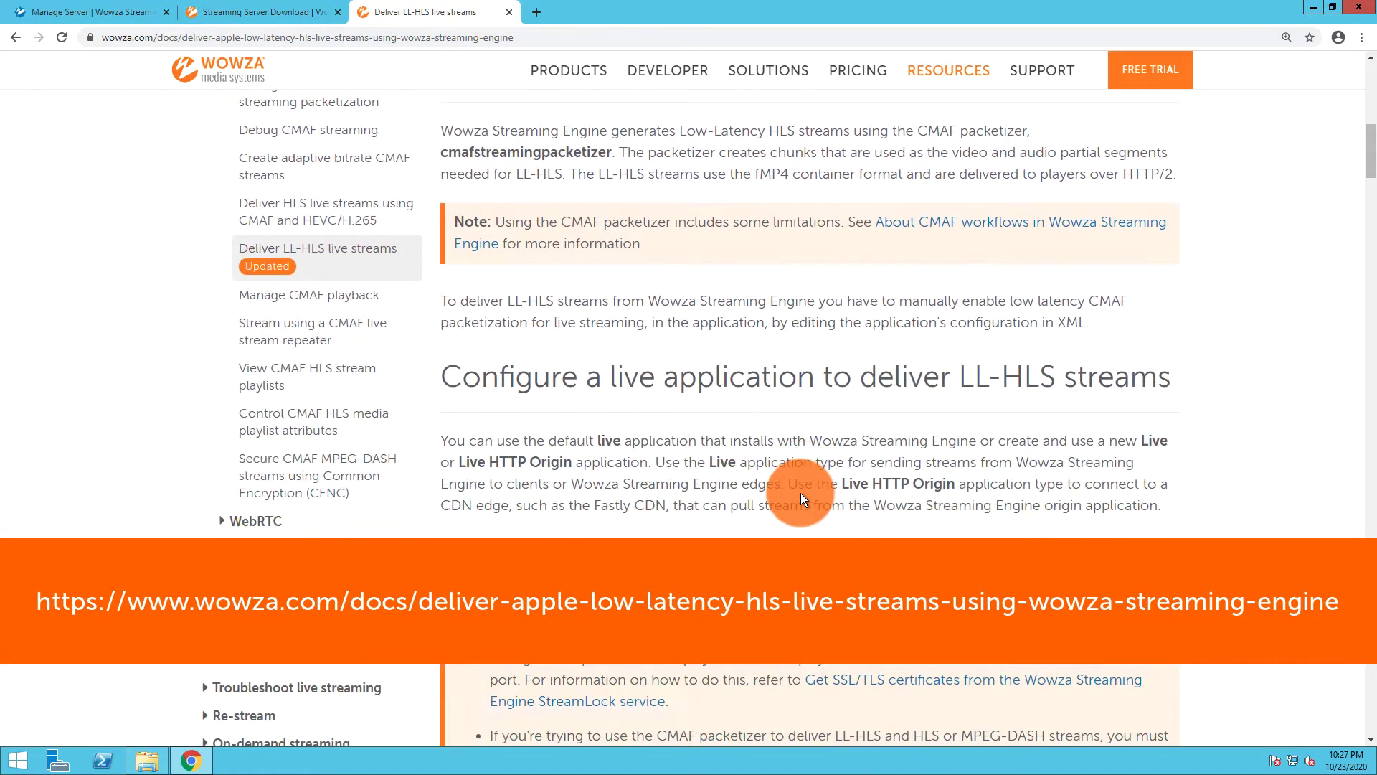
scroll(800, 492, down, 3)
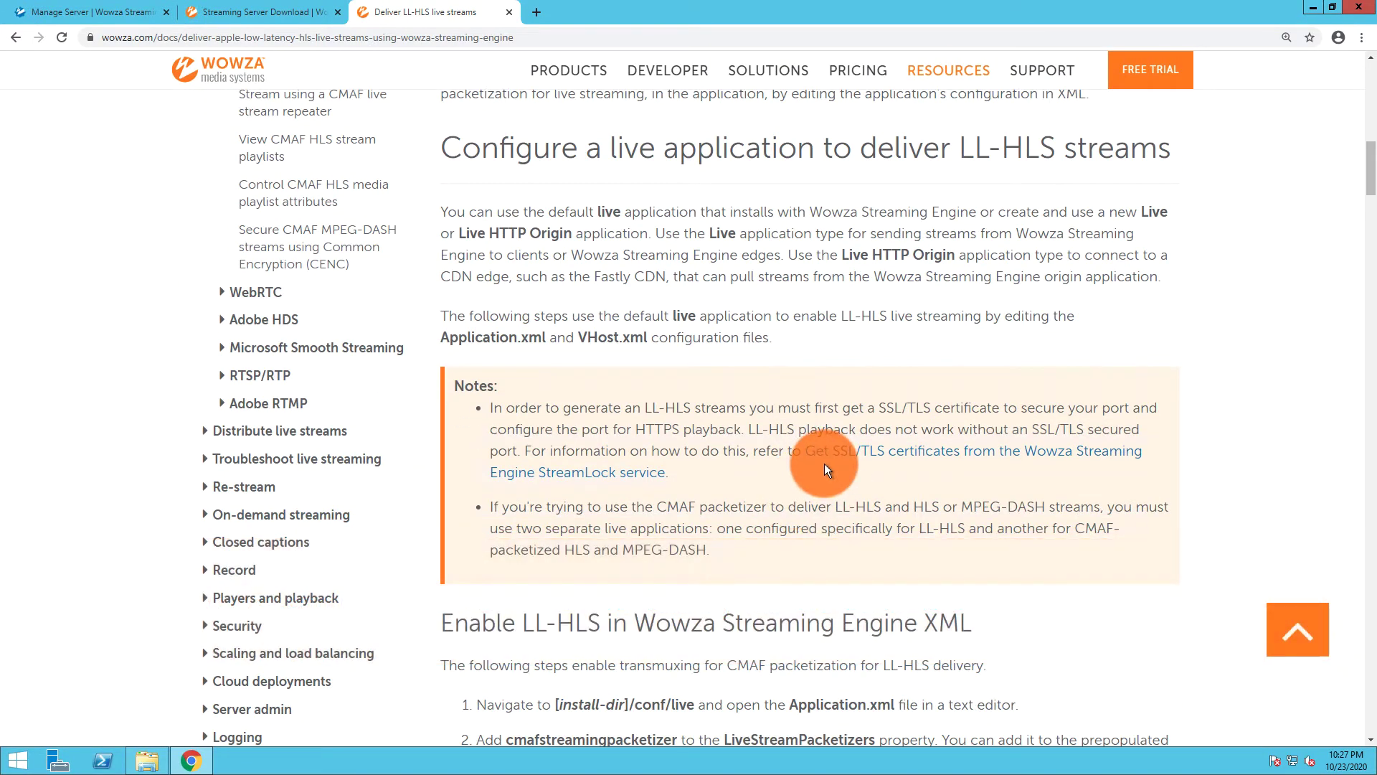
right_click(894, 454)
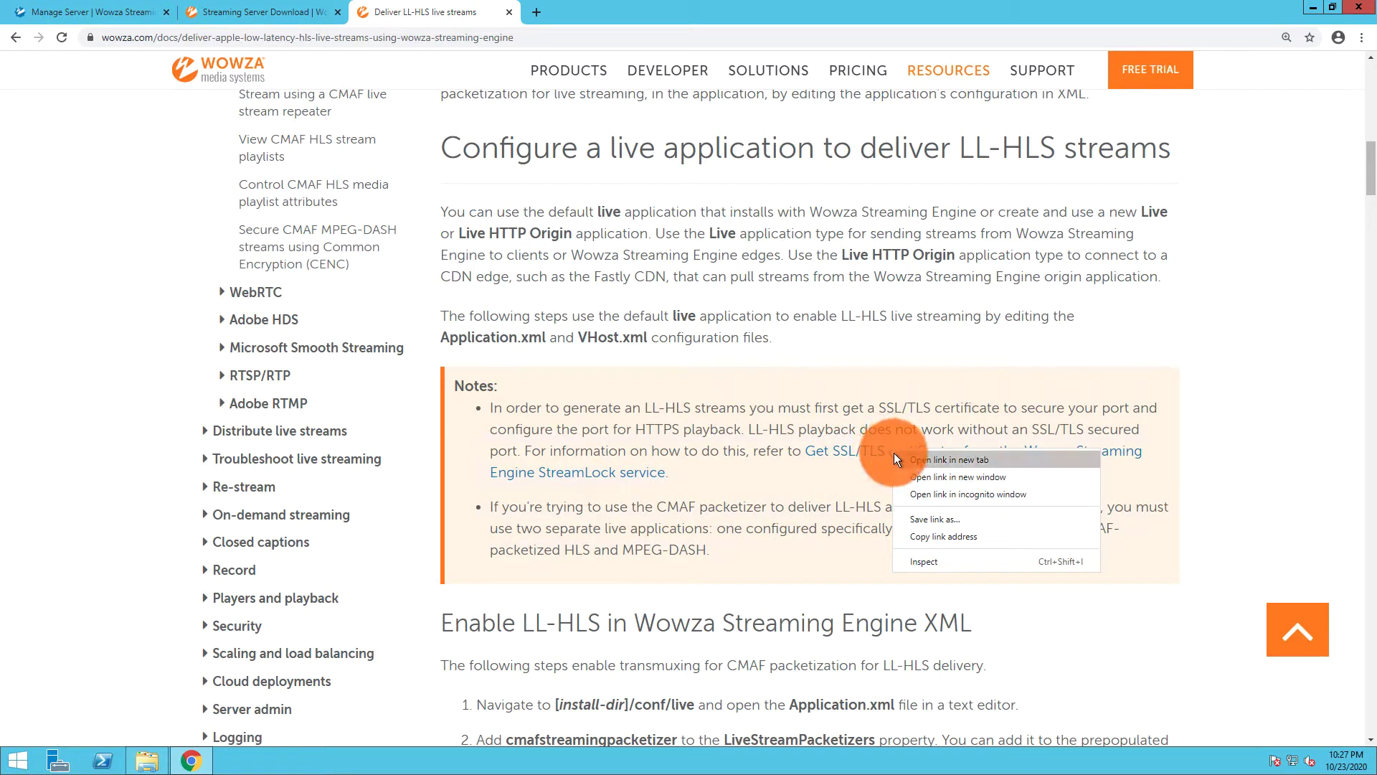
Open the StreamLock SSL/TLS certificates guide in a new tab and view it
click(895, 457)
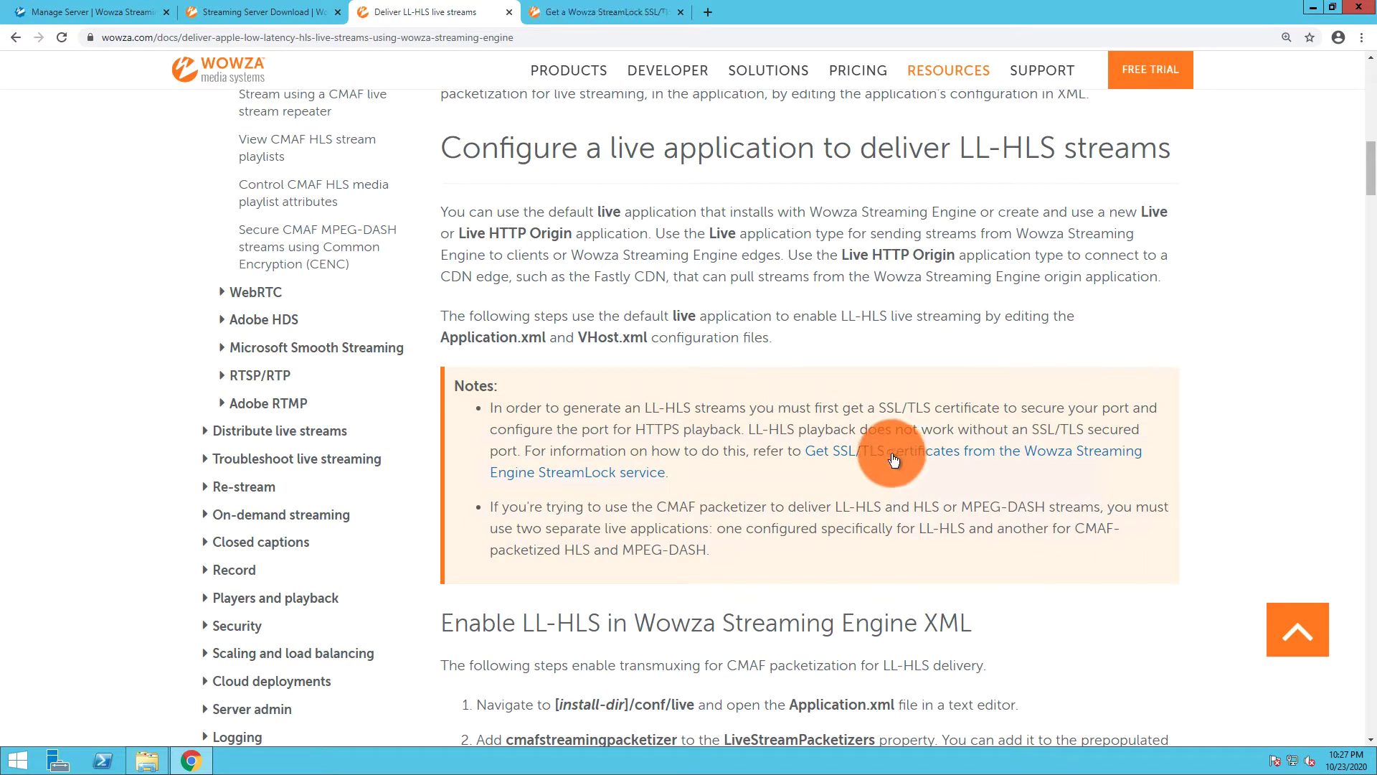
click(591, 11)
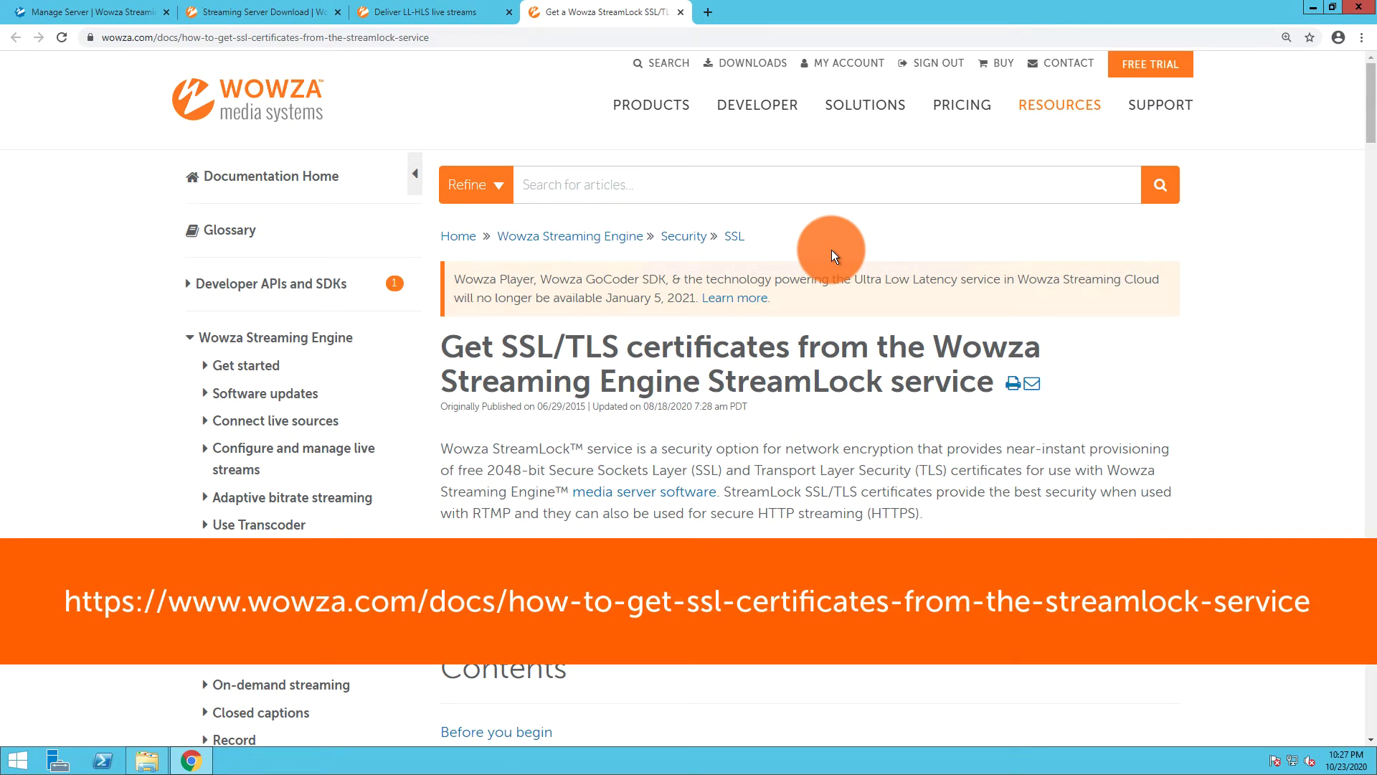
scroll(832, 250, down, 5)
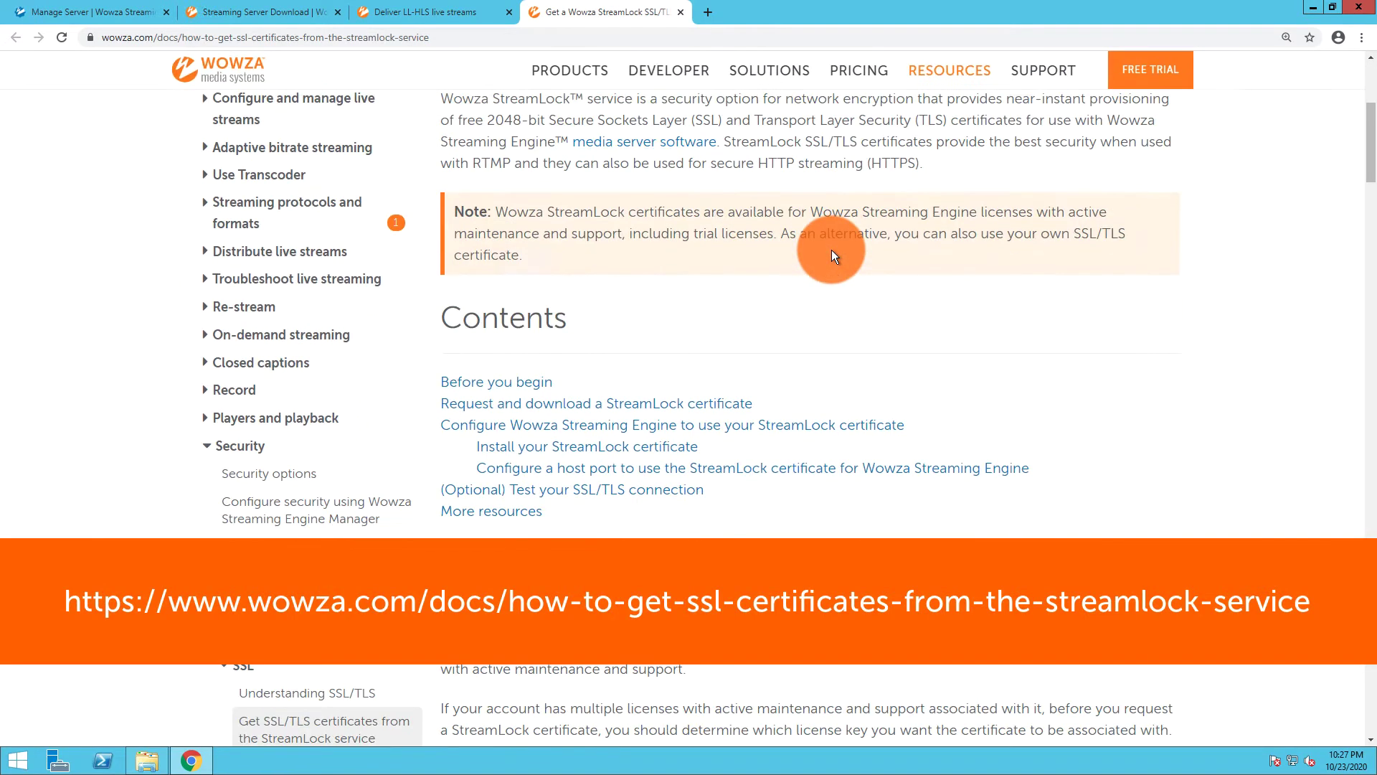
Jump to the 'Configure a host port' instructions and highlight the Keystore Path template
click(746, 469)
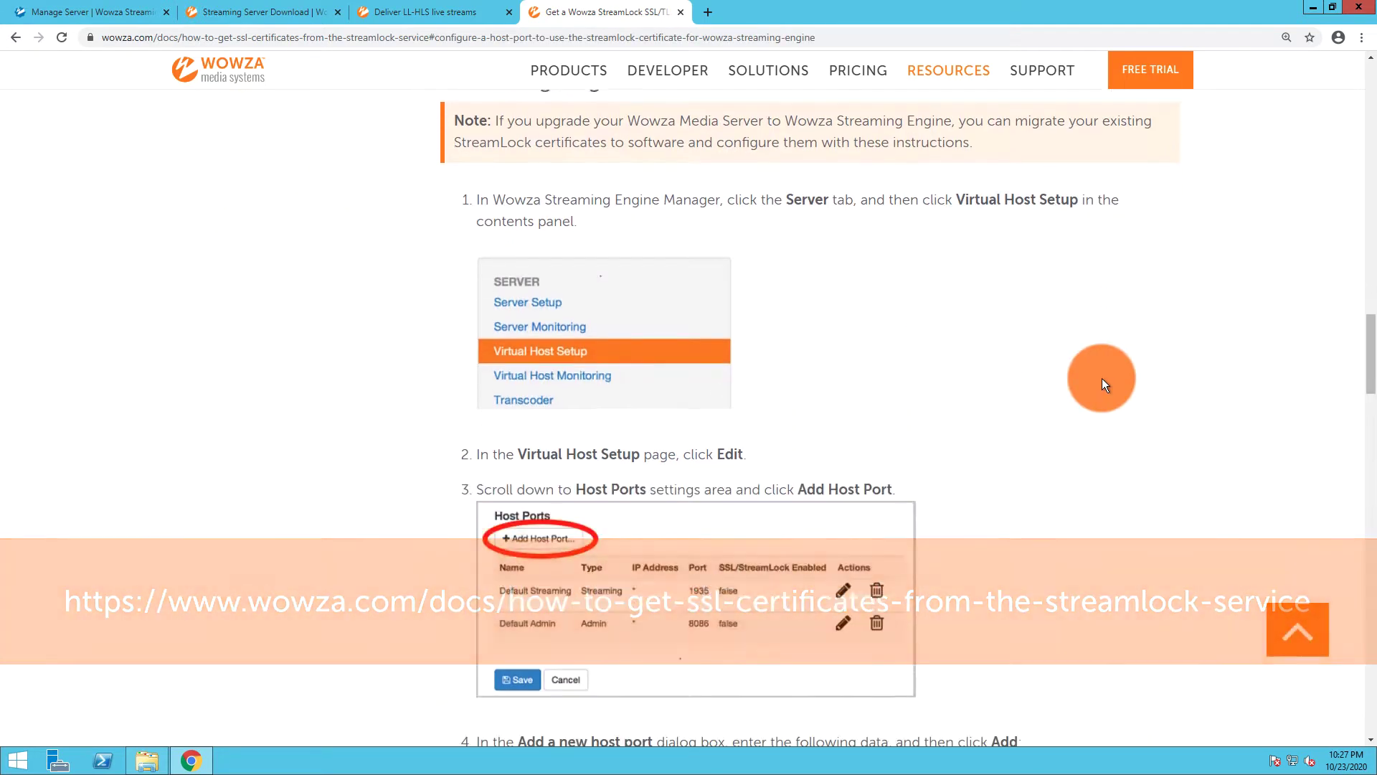
scroll(1101, 377, down, 7)
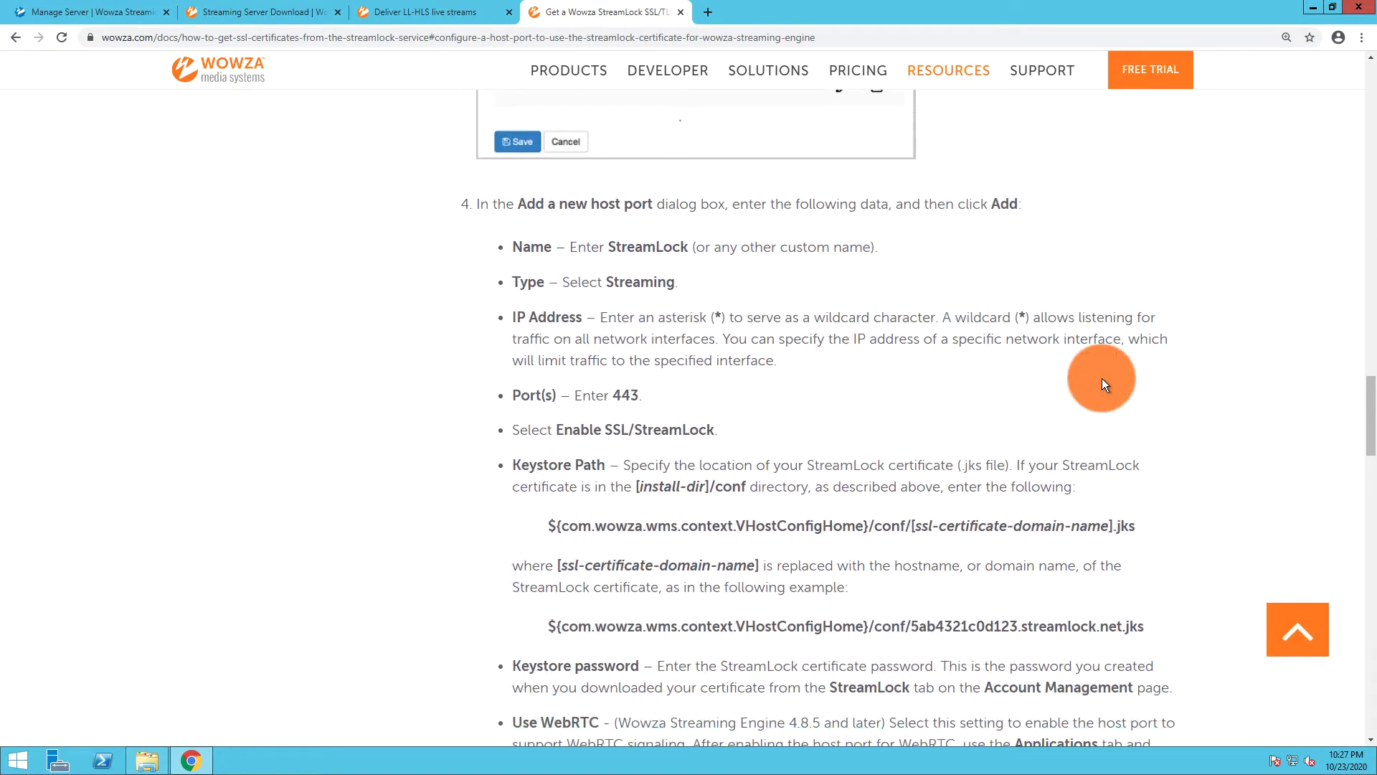
scroll(1102, 377, down, 2)
scroll(1102, 377, up, 1)
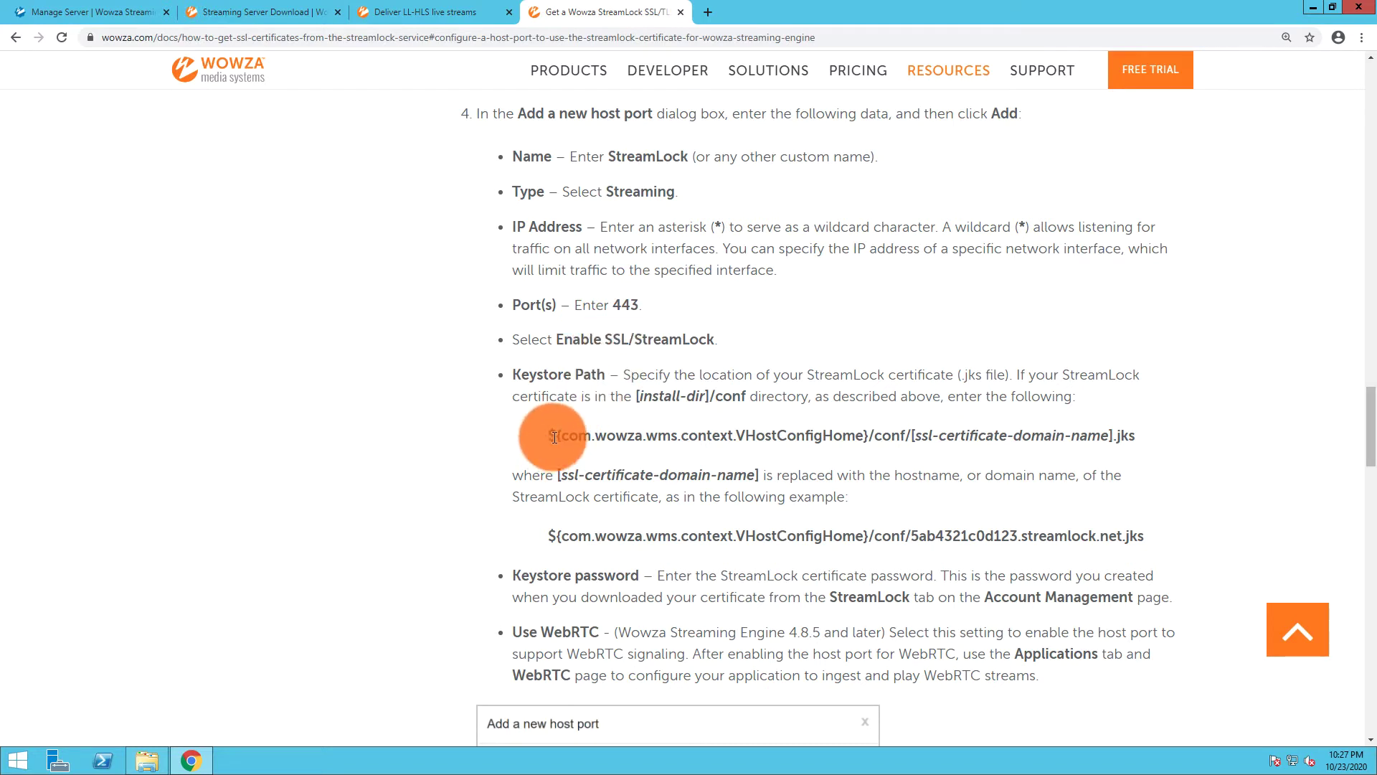
drag(551, 439, 1139, 438)
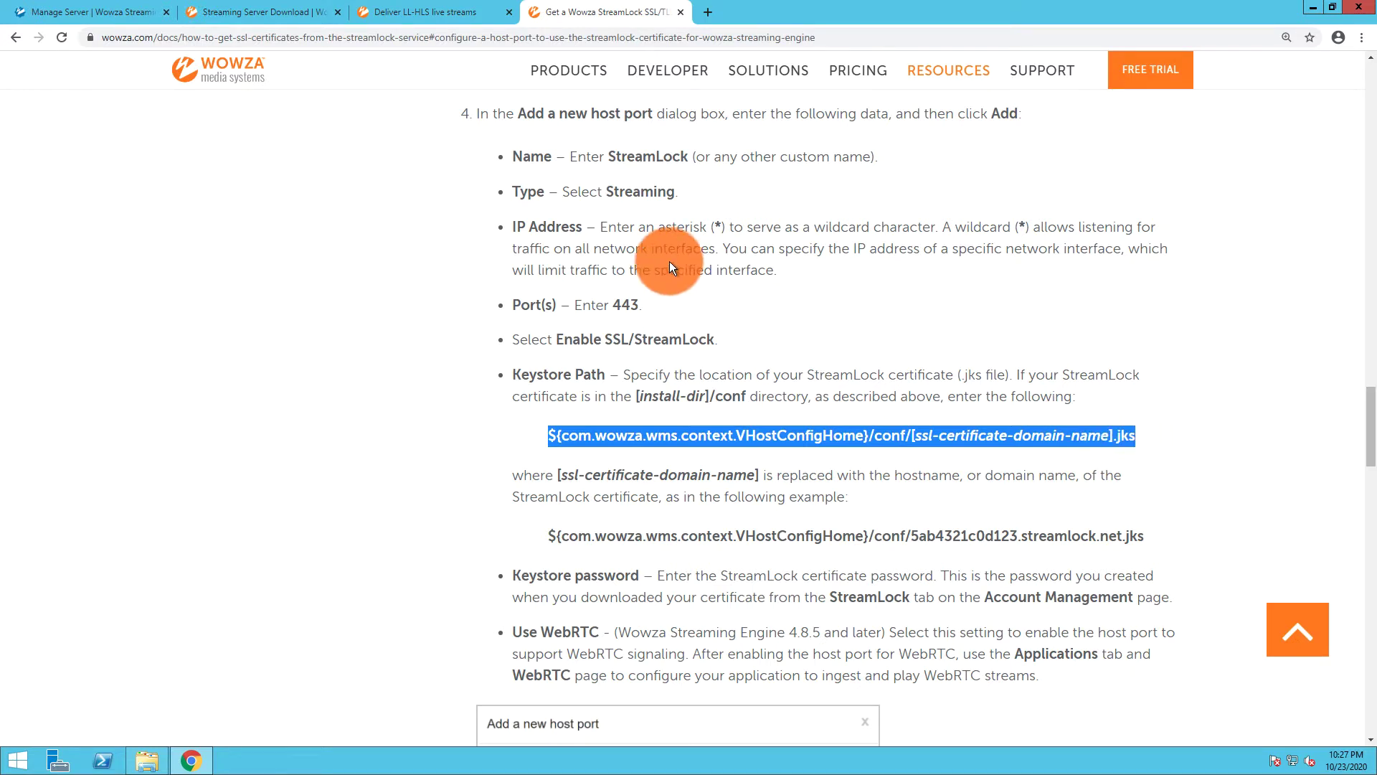
Go to My Account's StreamLock section and scroll down to the My SSL certificates list
click(269, 11)
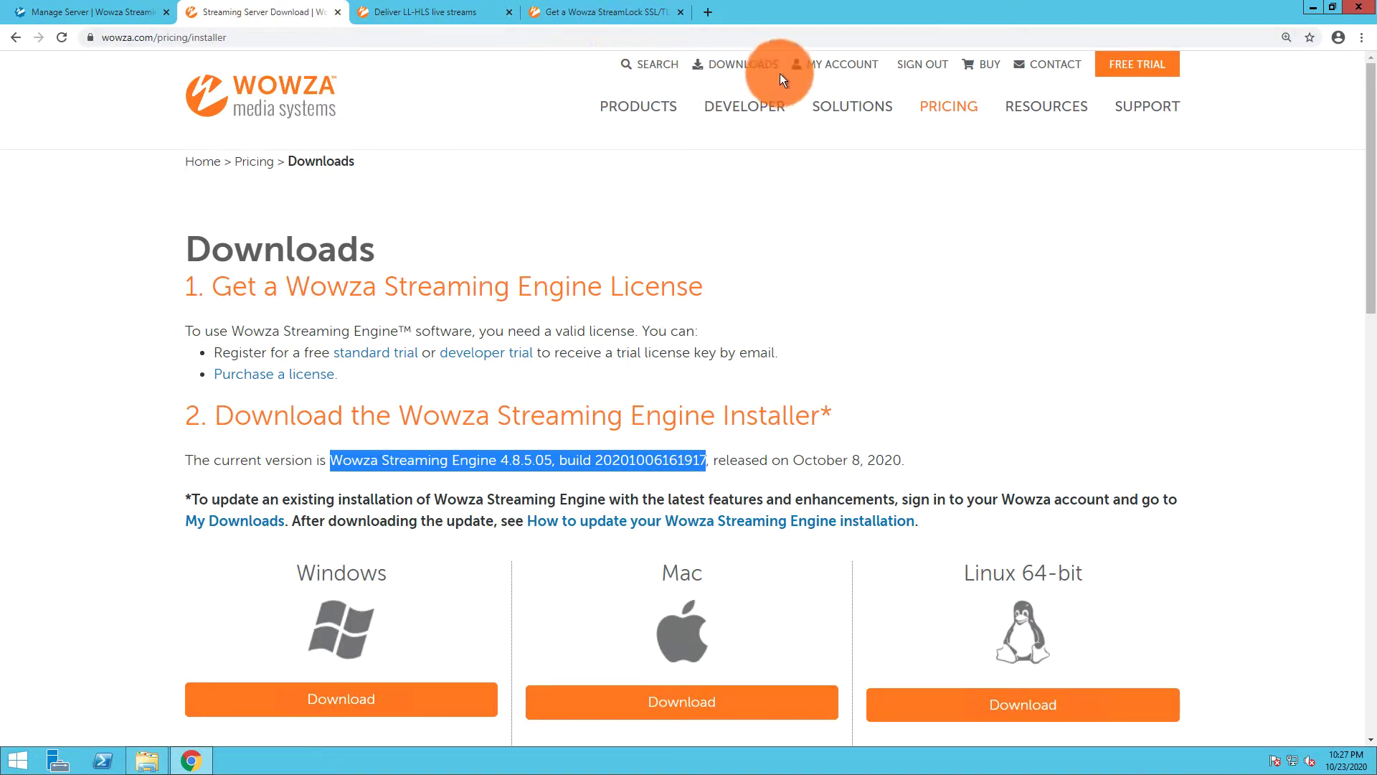
click(825, 68)
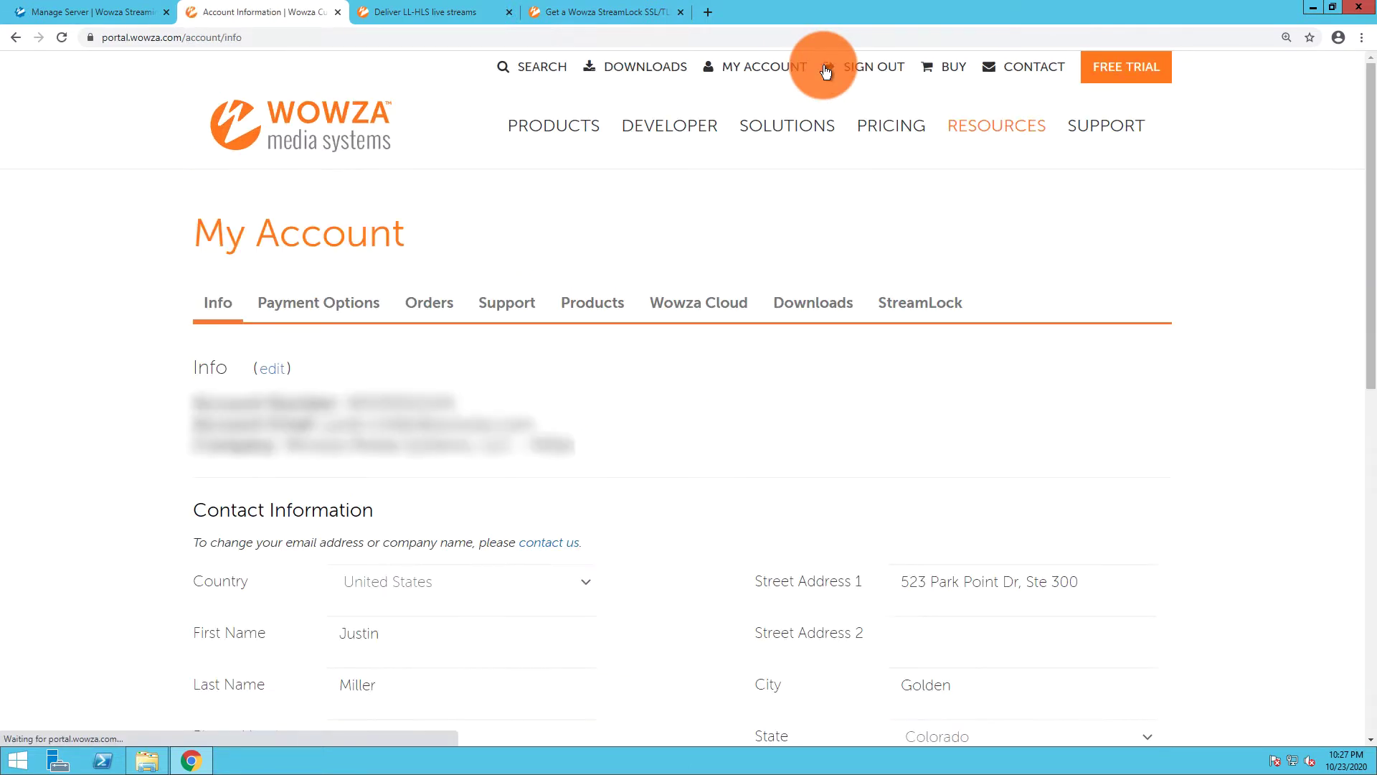
click(945, 304)
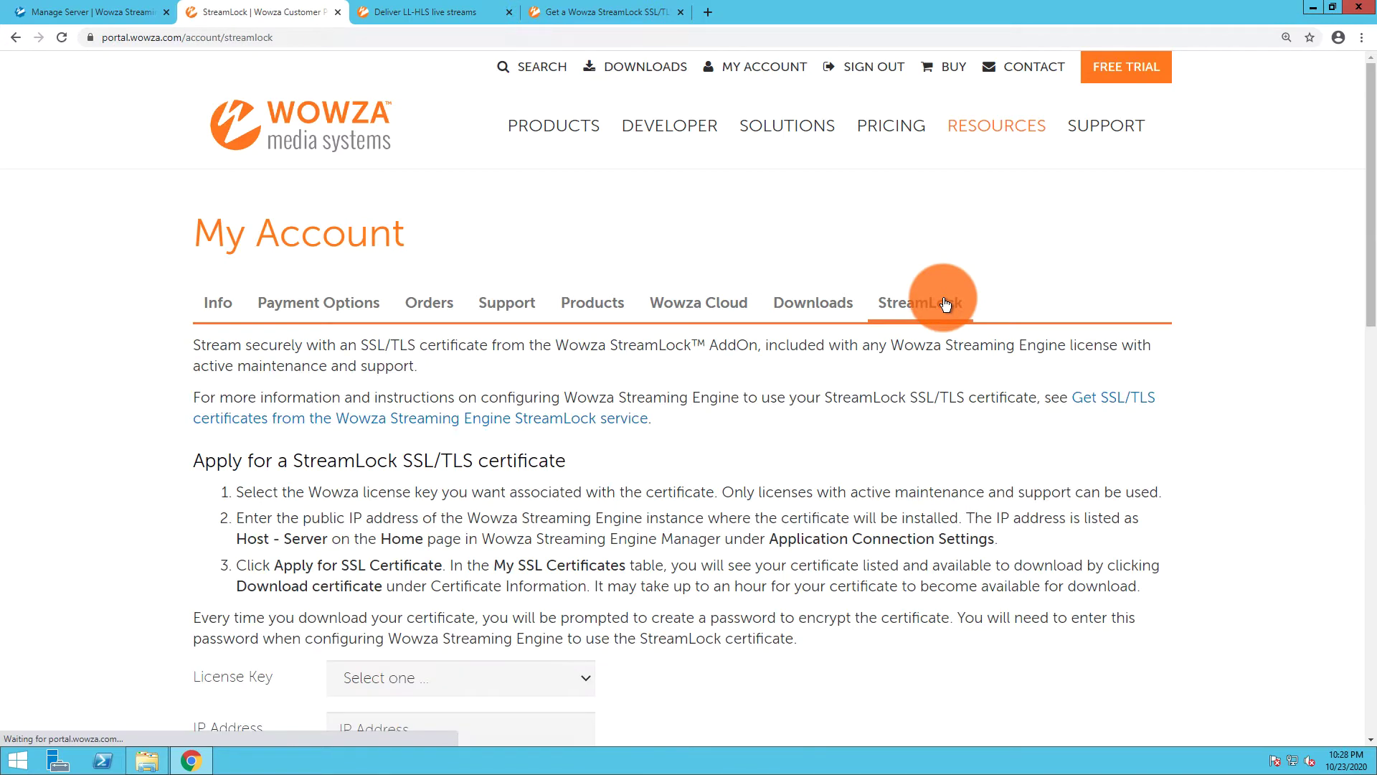
scroll(945, 304, down, 1)
scroll(945, 304, down, 3)
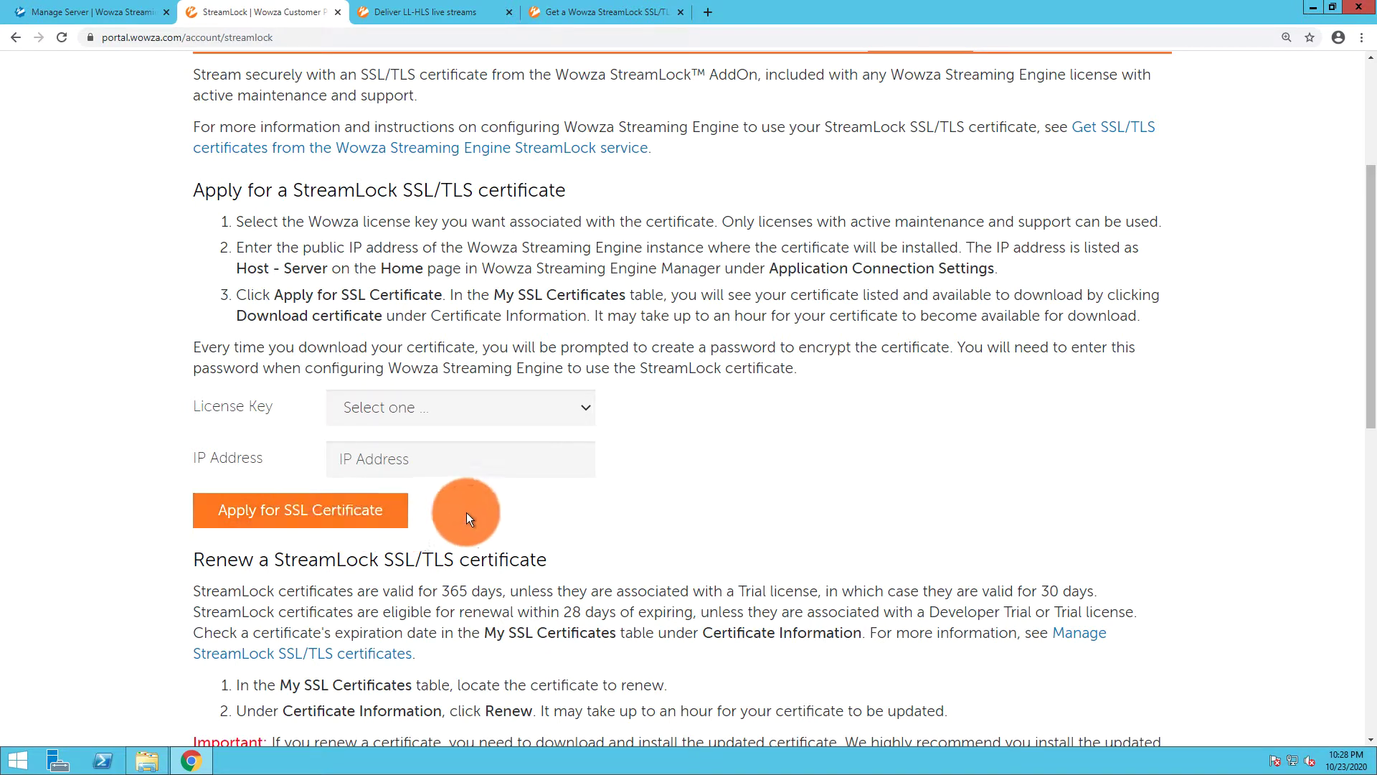
scroll(466, 512, down, 3)
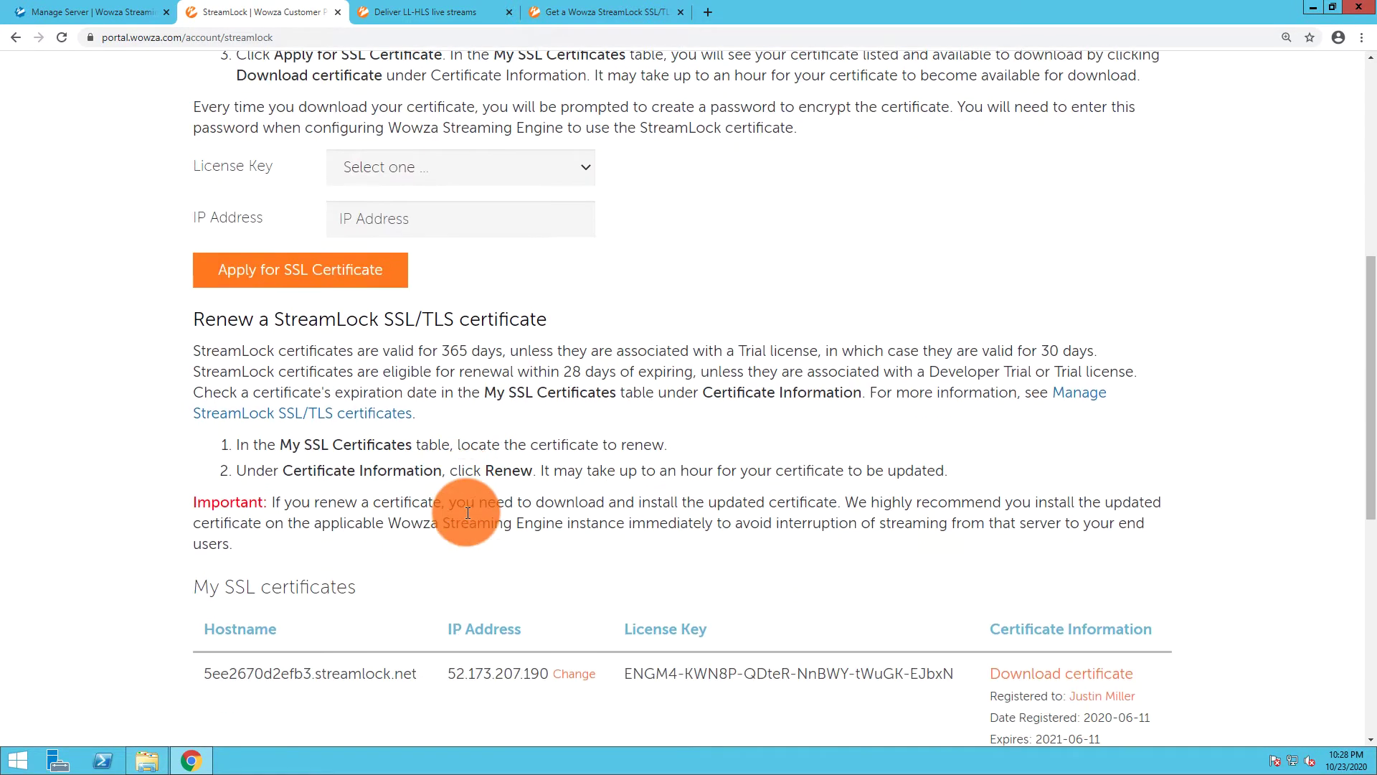
scroll(467, 512, down, 3)
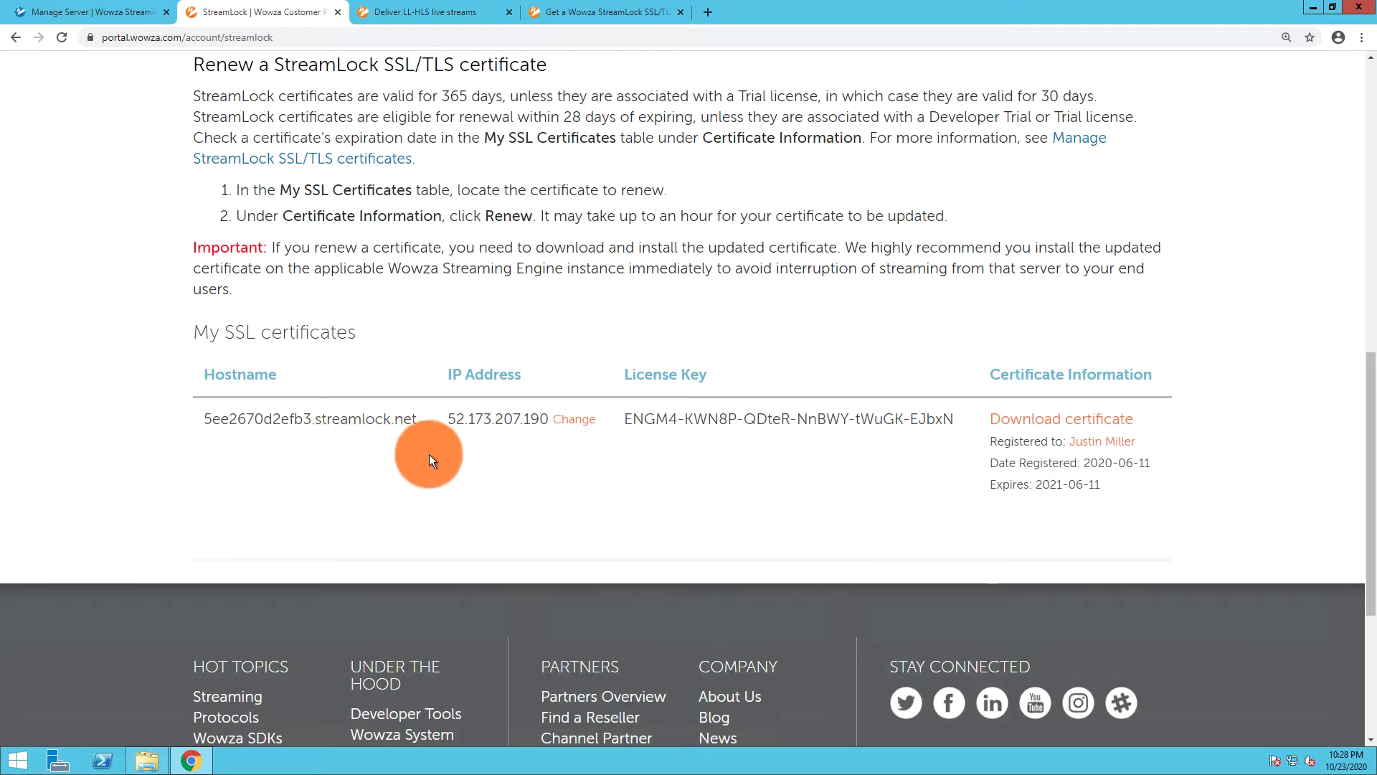
Download the StreamLock certificate as a .jks keystore protected by a chosen, confirmed password
click(1033, 429)
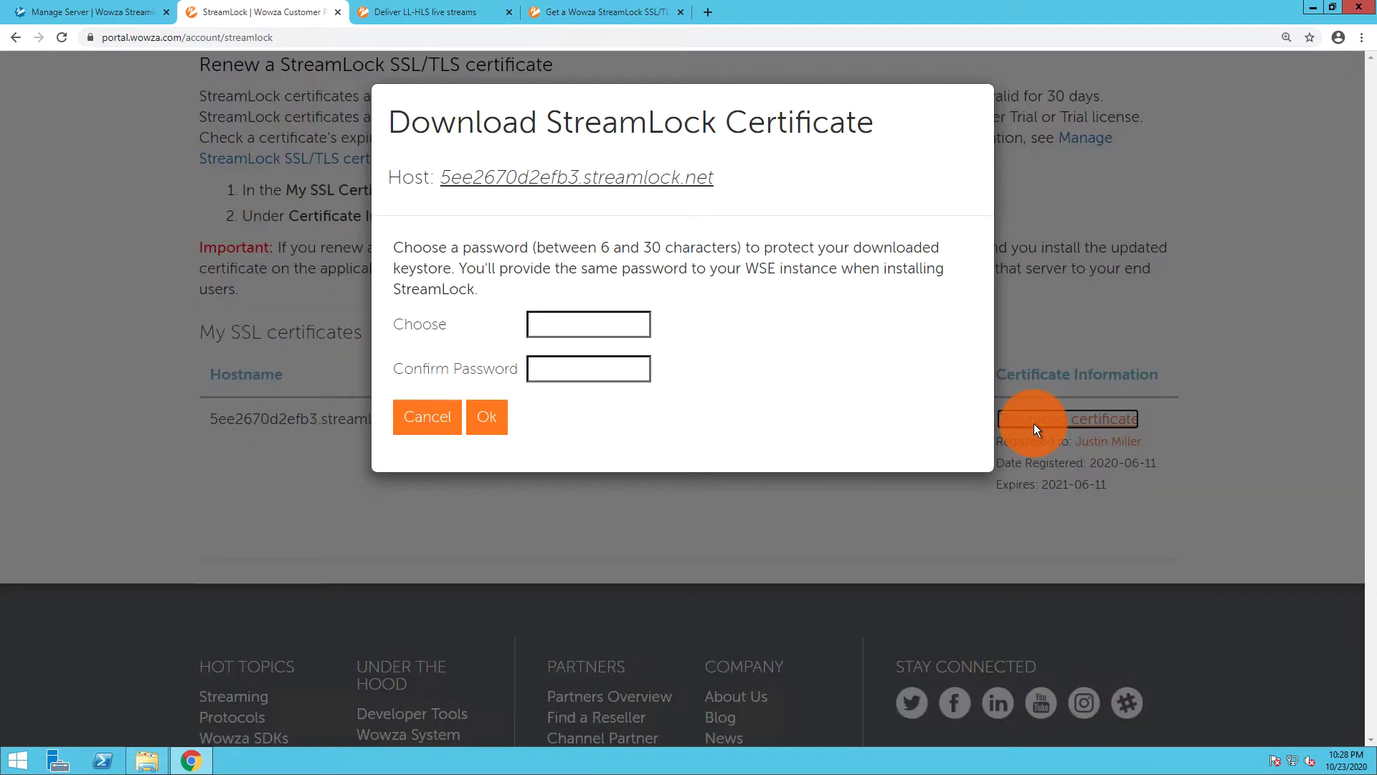
click(645, 322)
text(********)
click(624, 369)
text(********)
click(487, 420)
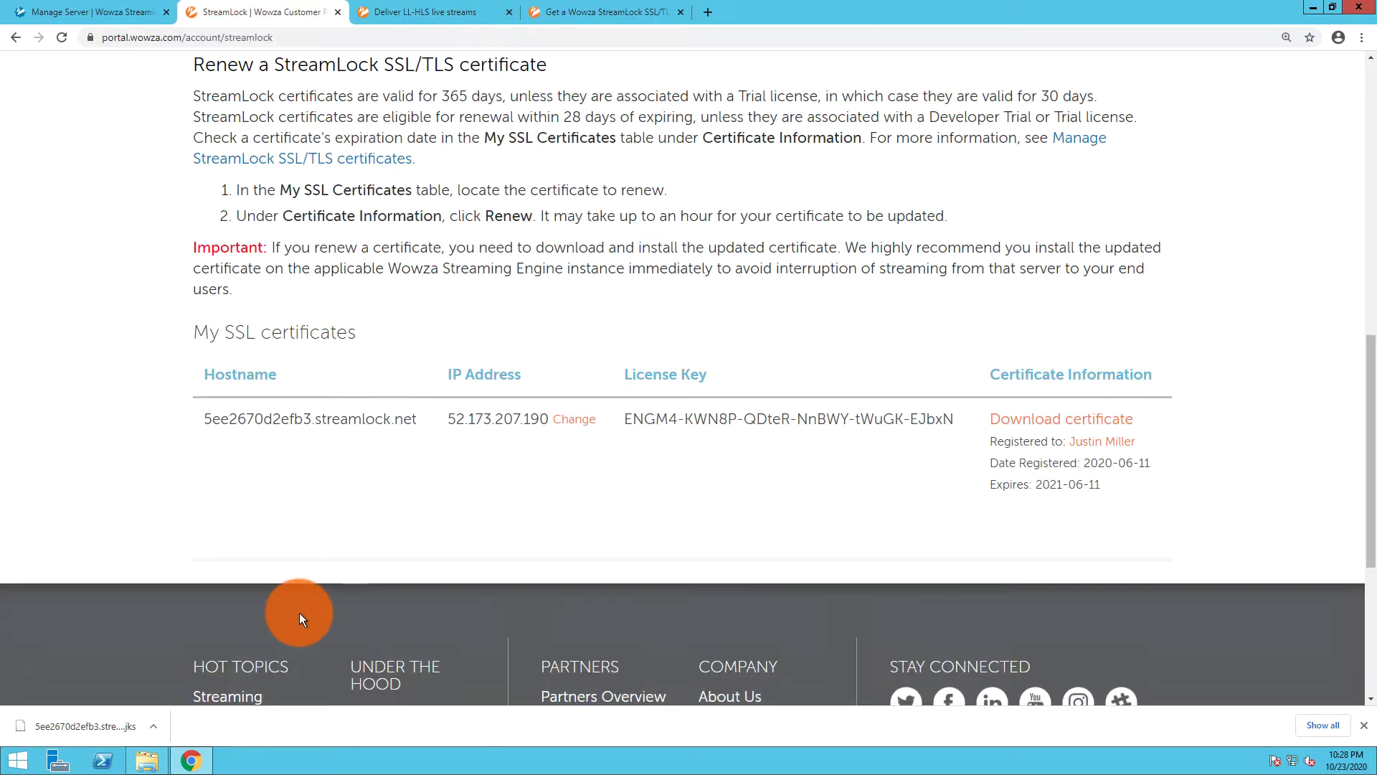
Move 5ee2670d2efb3.streamlock.net.jks from Downloads into the Wowza Streaming Engine 4.8.5.05 conf folder
click(147, 760)
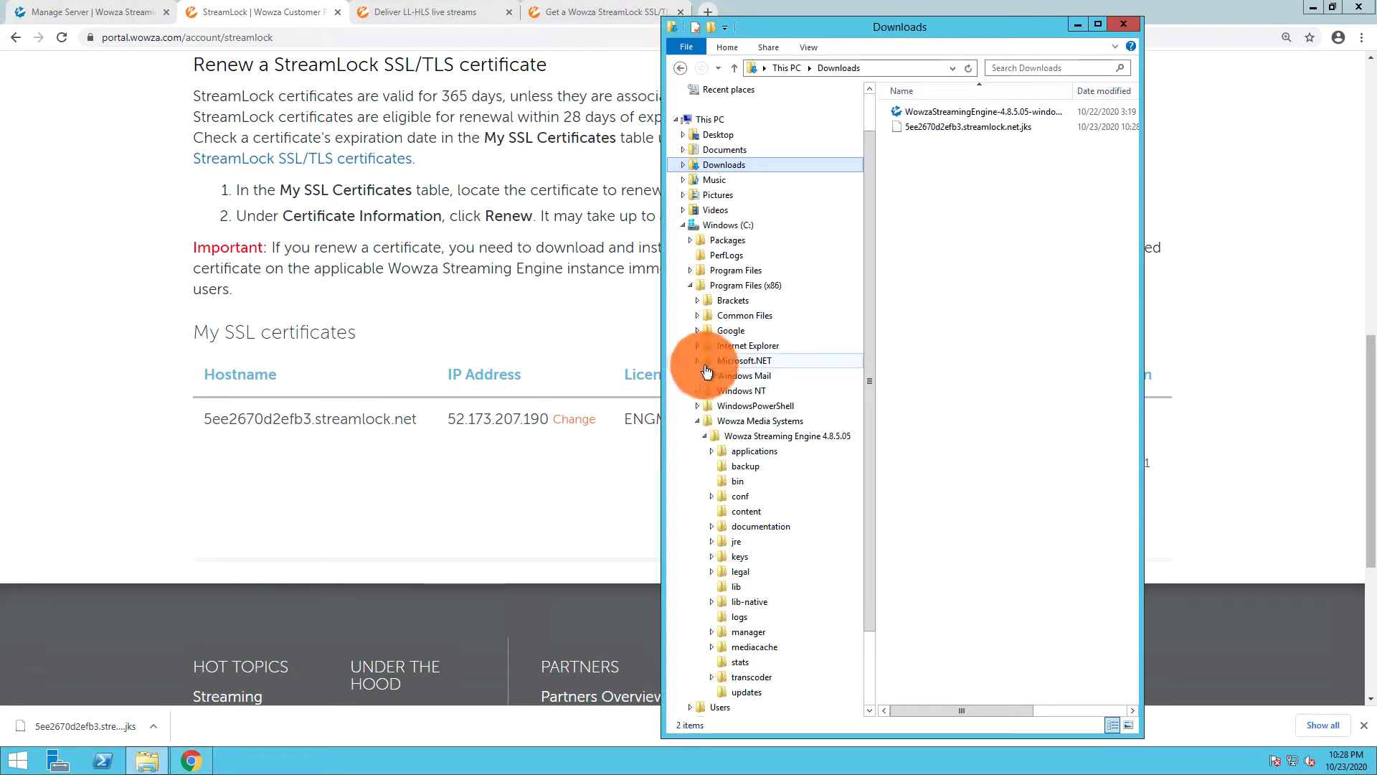
click(911, 129)
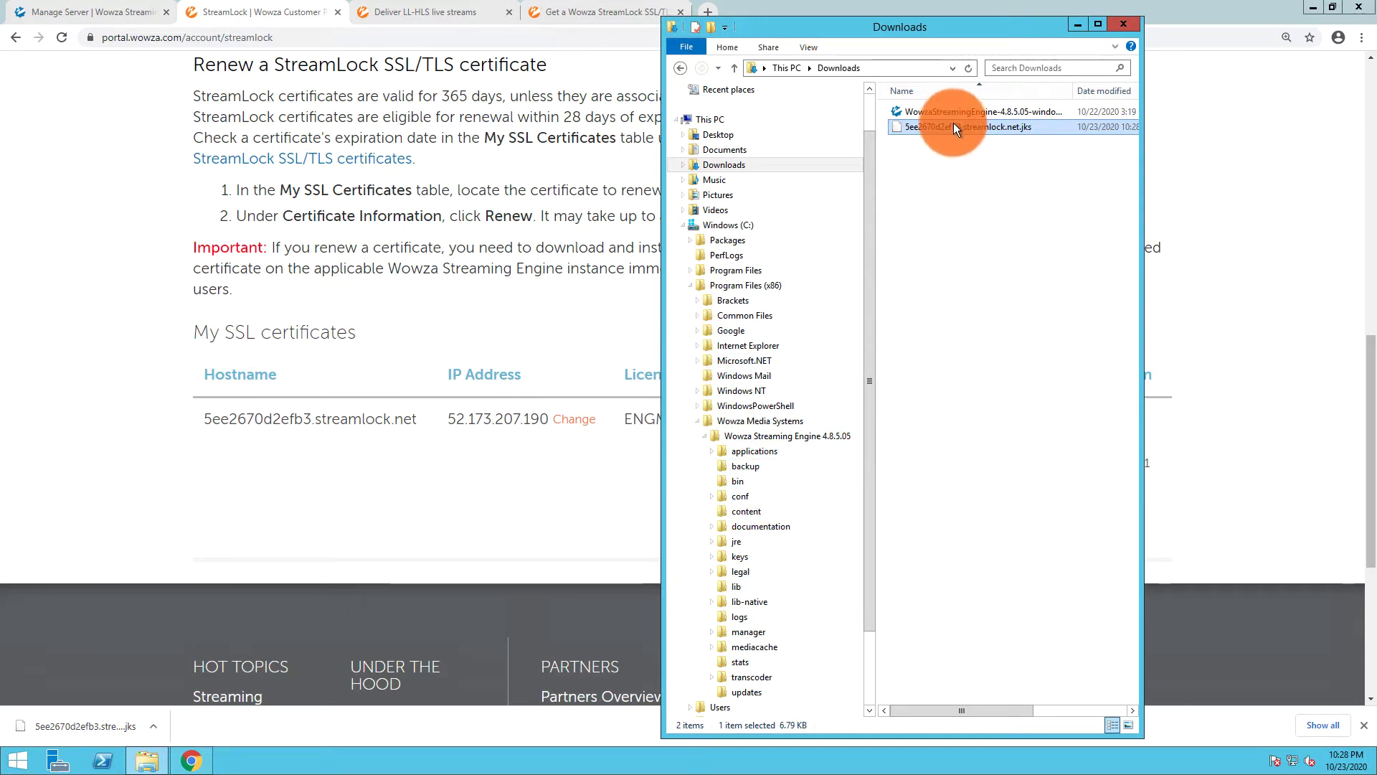
drag(953, 128, 749, 499)
click(750, 502)
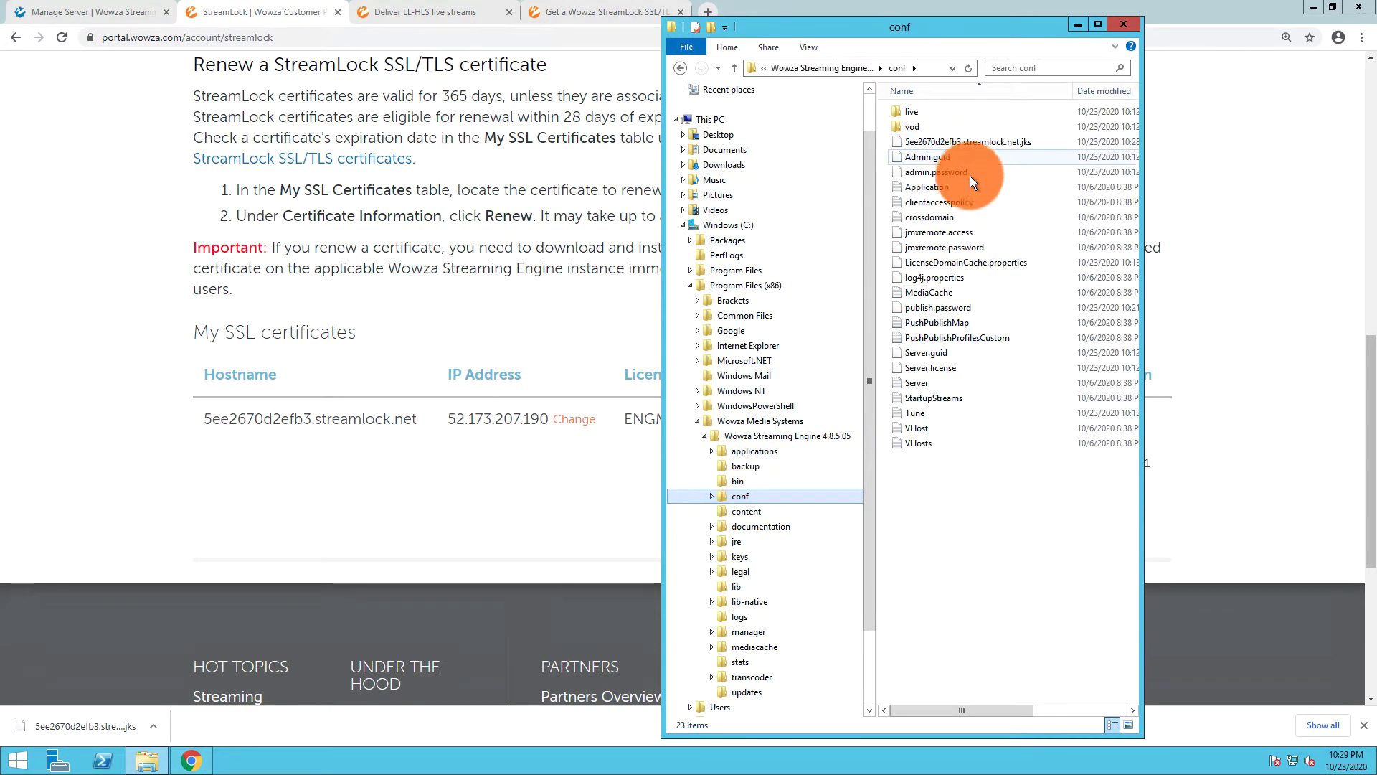
click(84, 11)
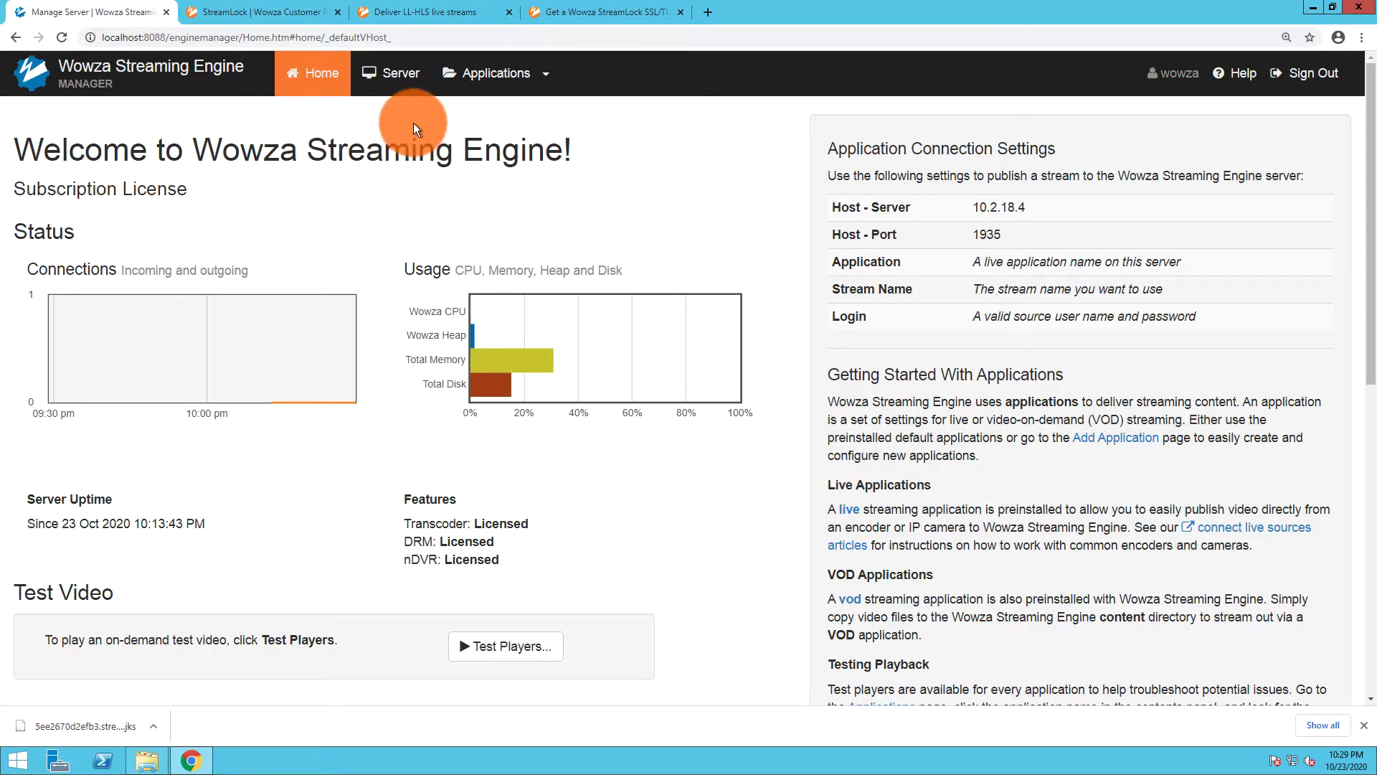
Open Server > Virtual Host Setup, put it into Edit mode, and scroll to Host Ports
click(406, 76)
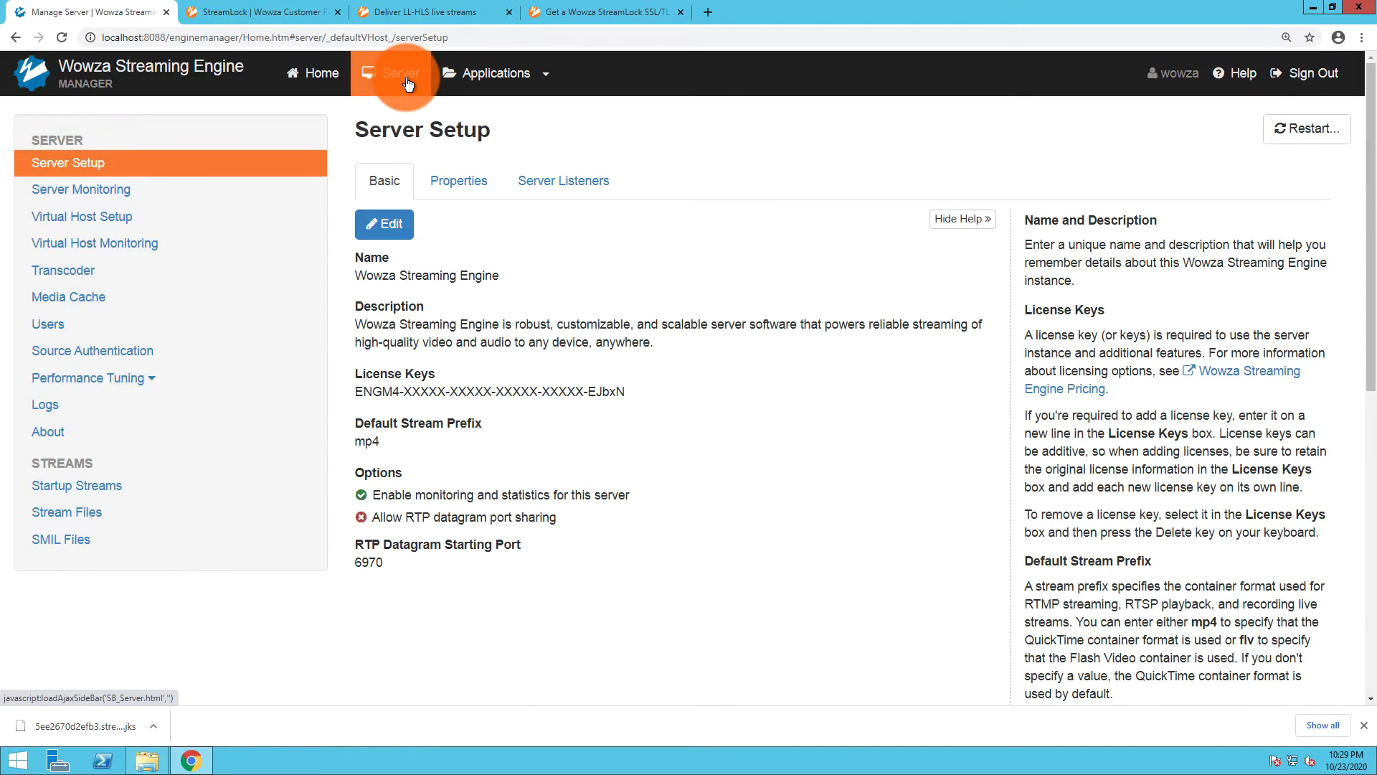
click(96, 219)
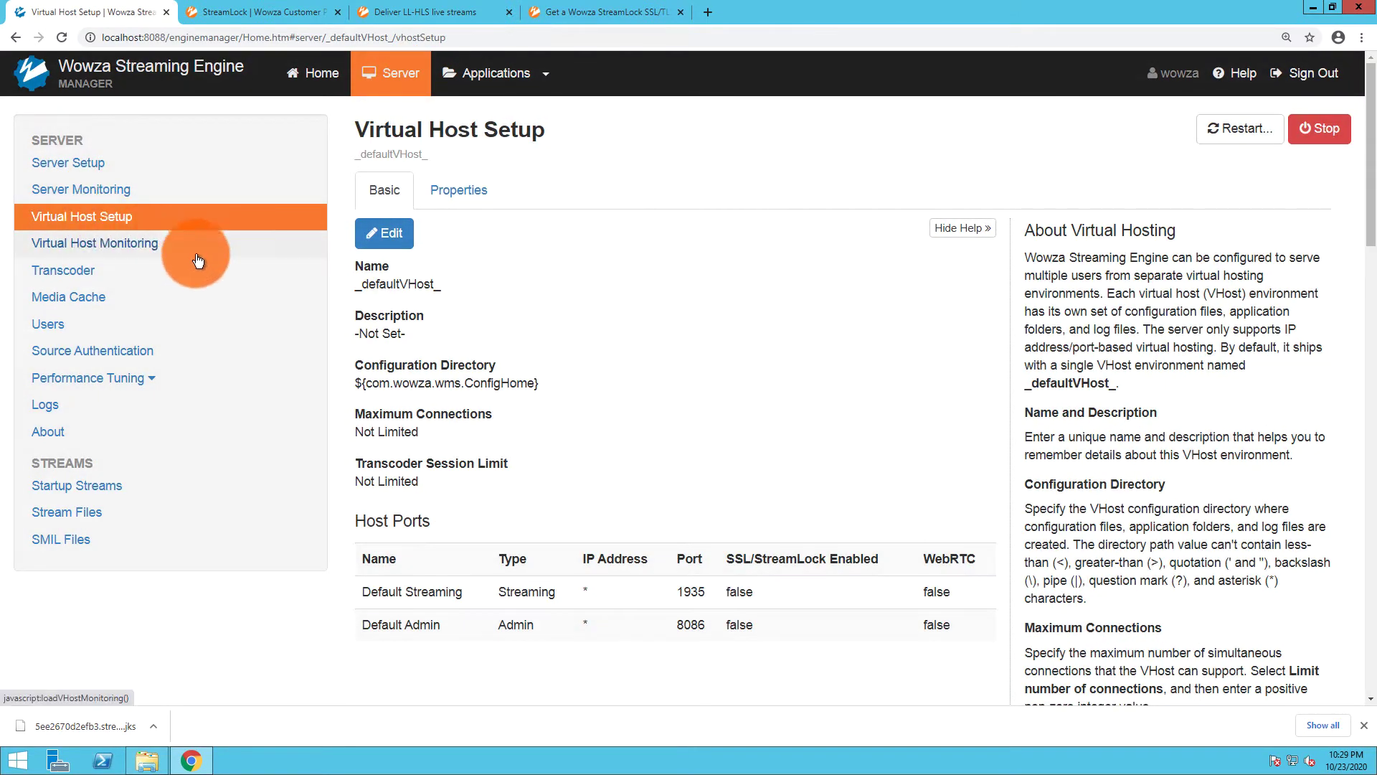
click(373, 233)
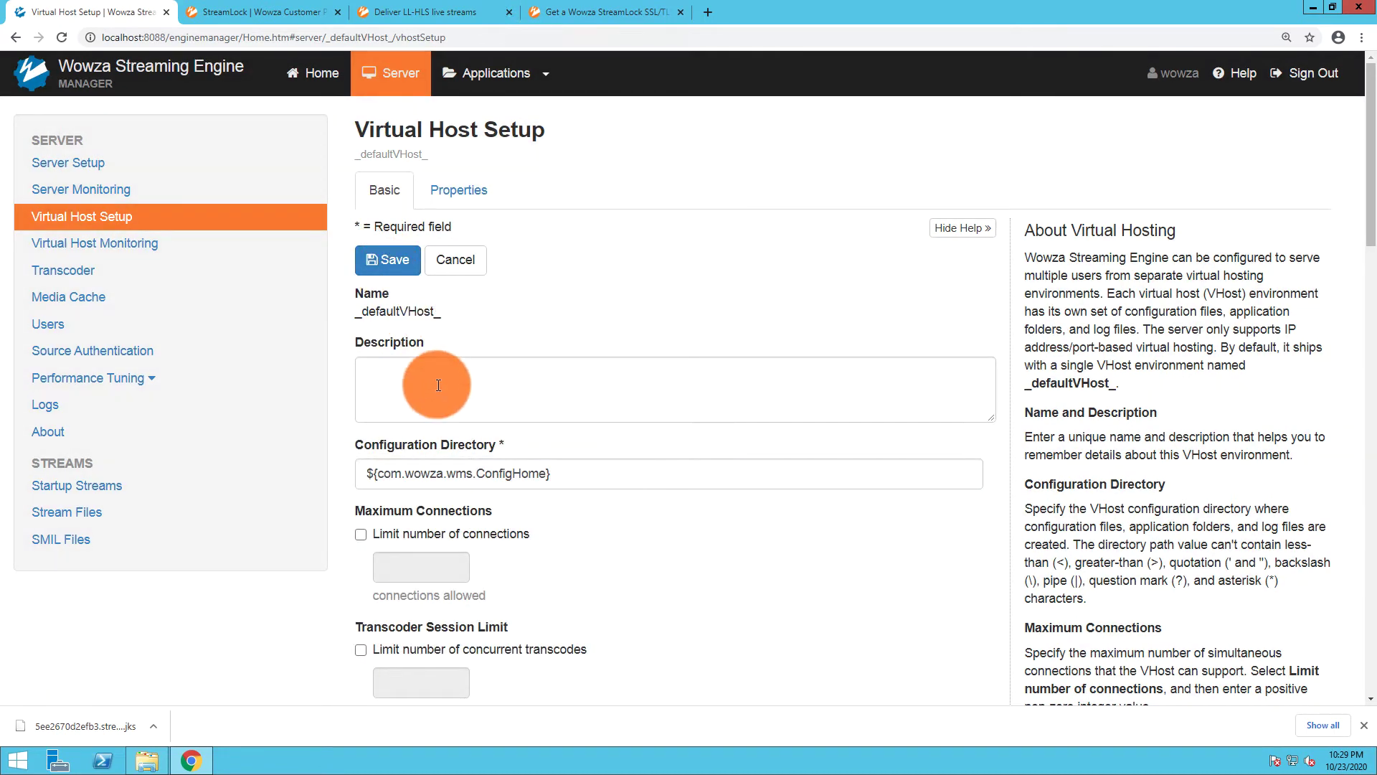
scroll(427, 366, down, 6)
Start a new host port named Streamlock with IP address * and port 443
click(427, 362)
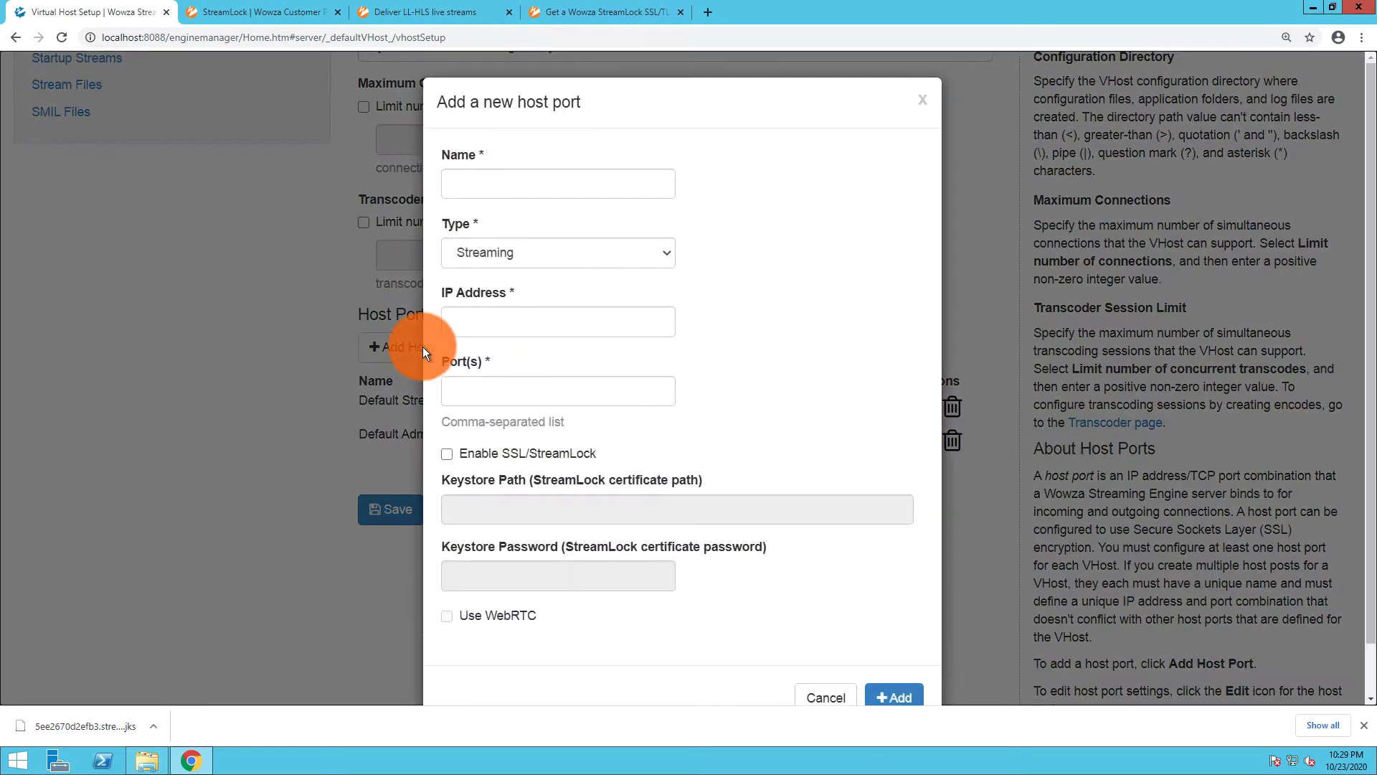
click(507, 178)
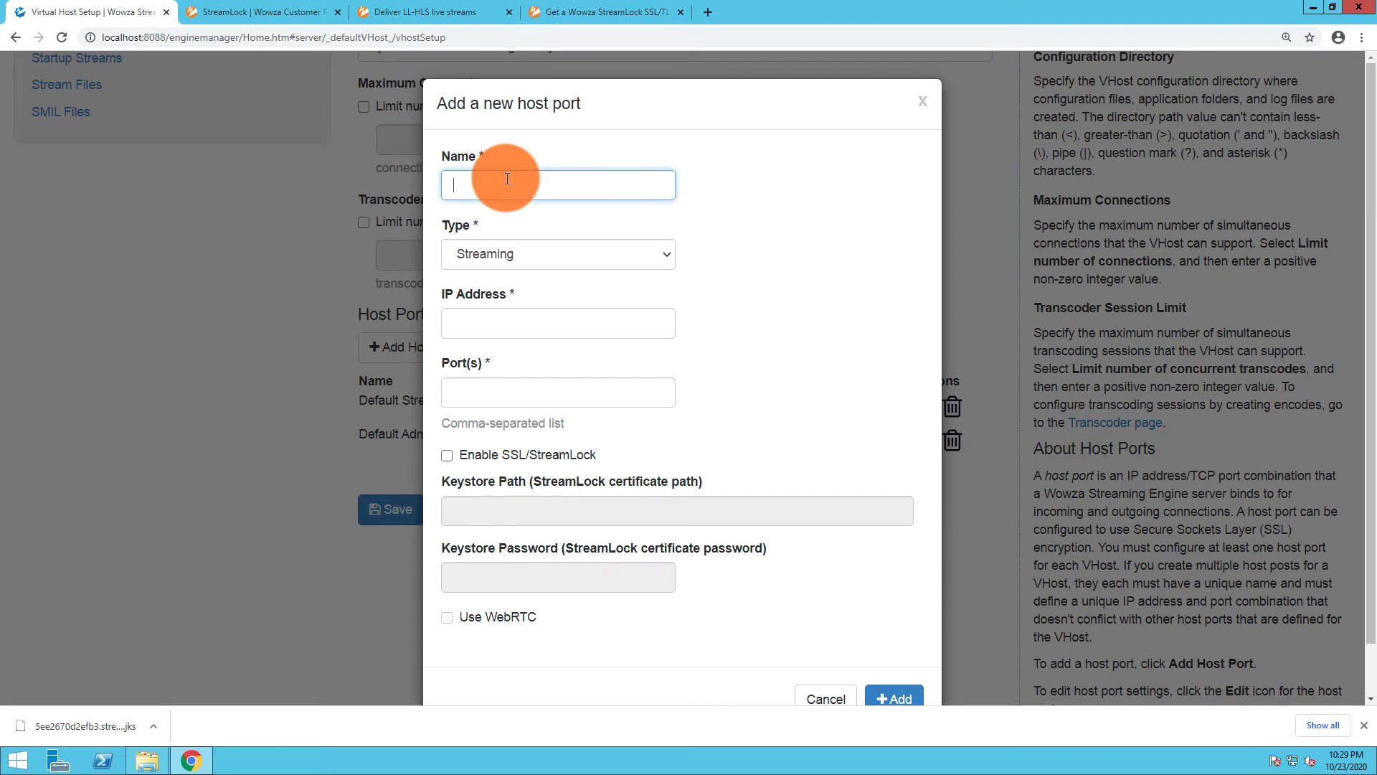
text(Streamlock)
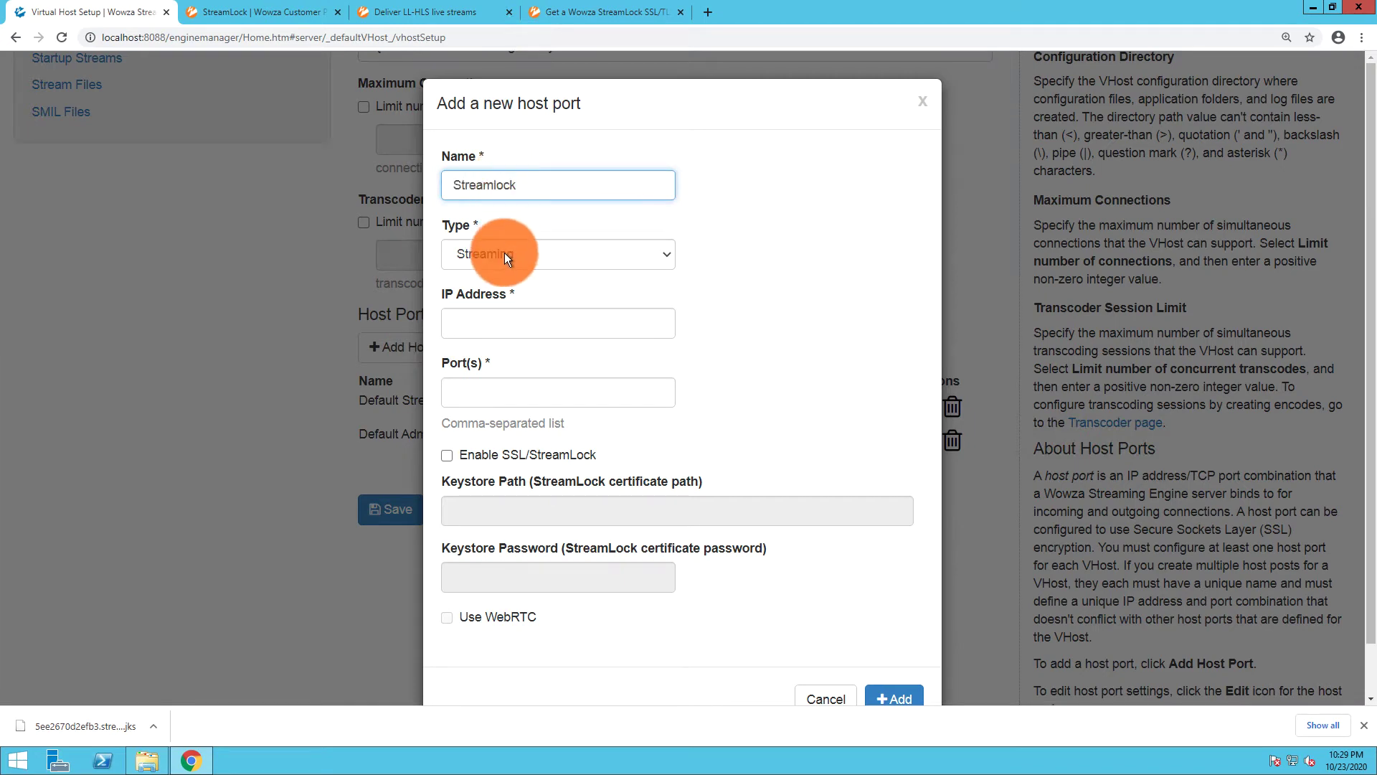
click(510, 322)
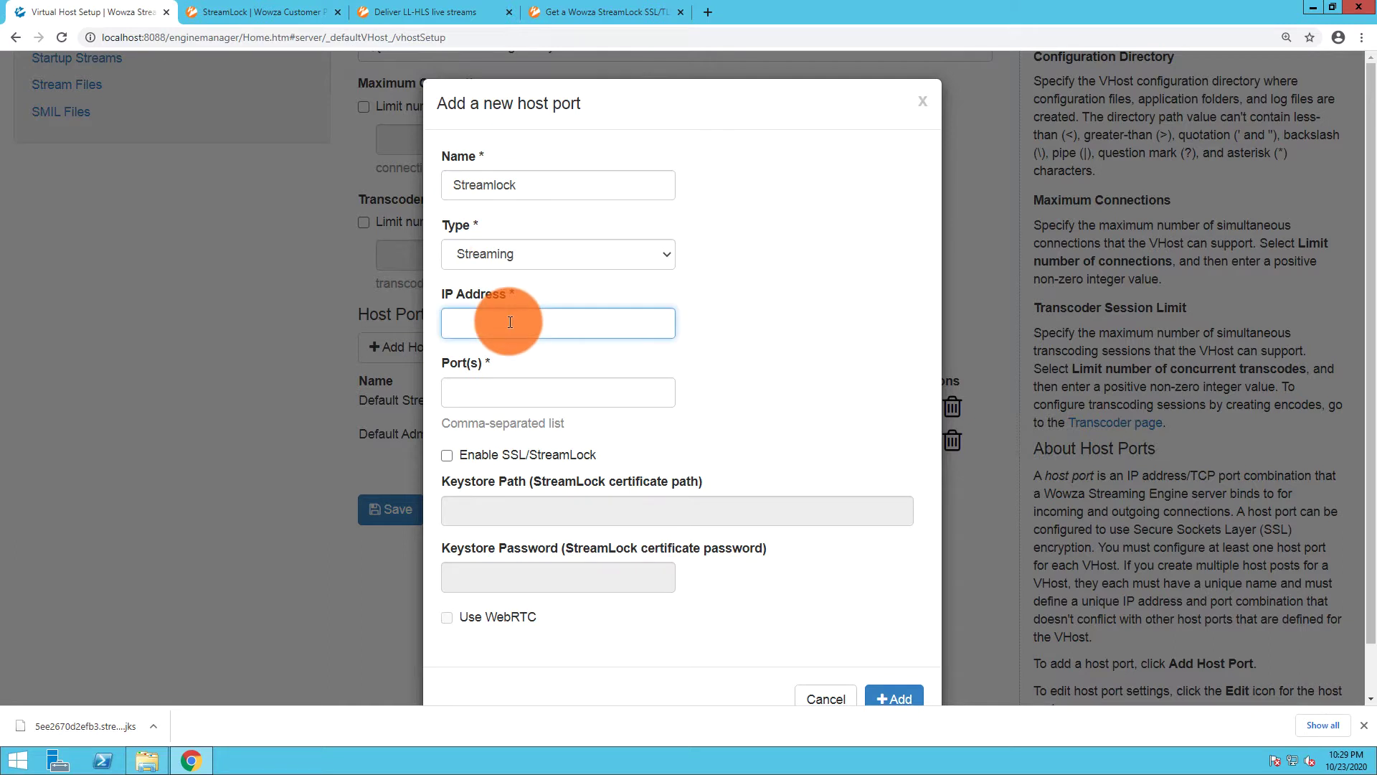
text(*)
click(497, 392)
text(443)
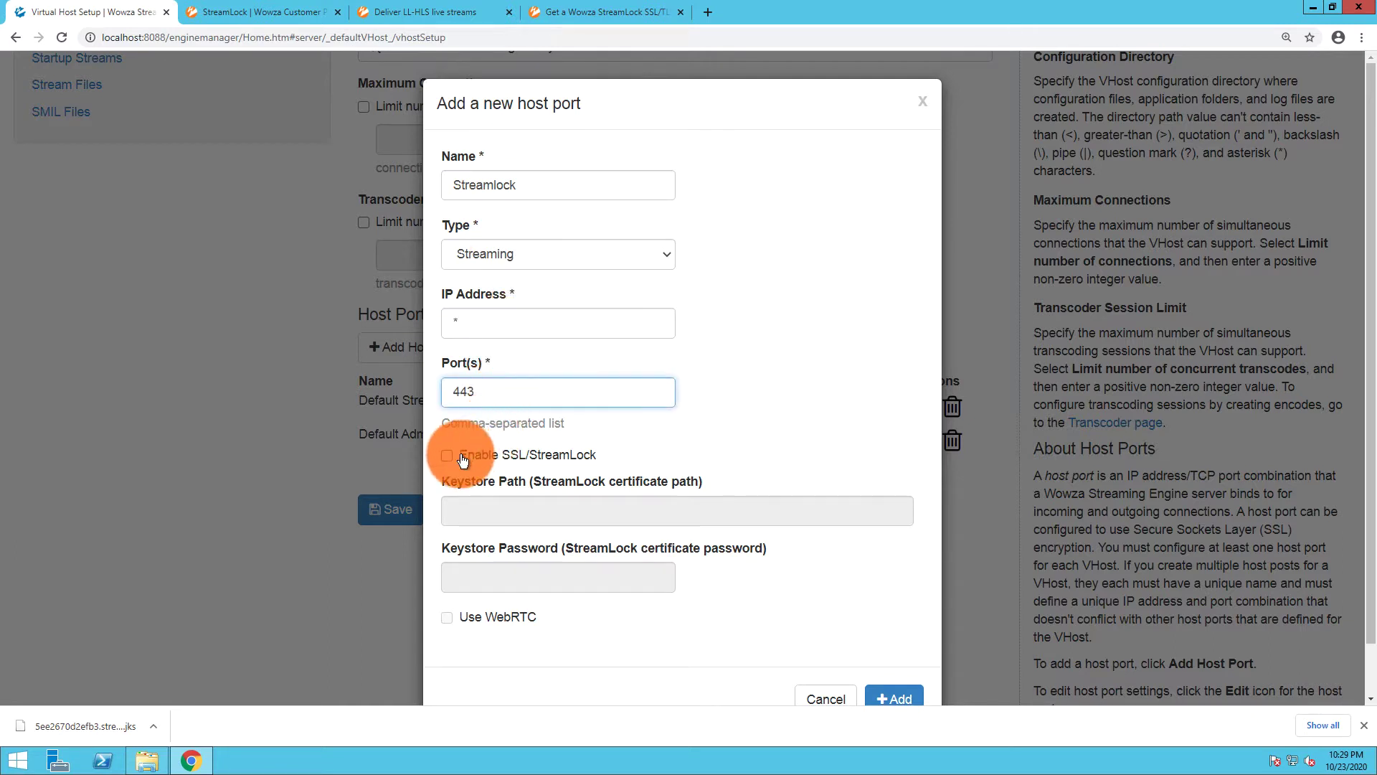
Enable SSL/StreamLock, paste the conf/[ssl-certificate-domain-name].jks keystore path, and select its placeholder
click(465, 461)
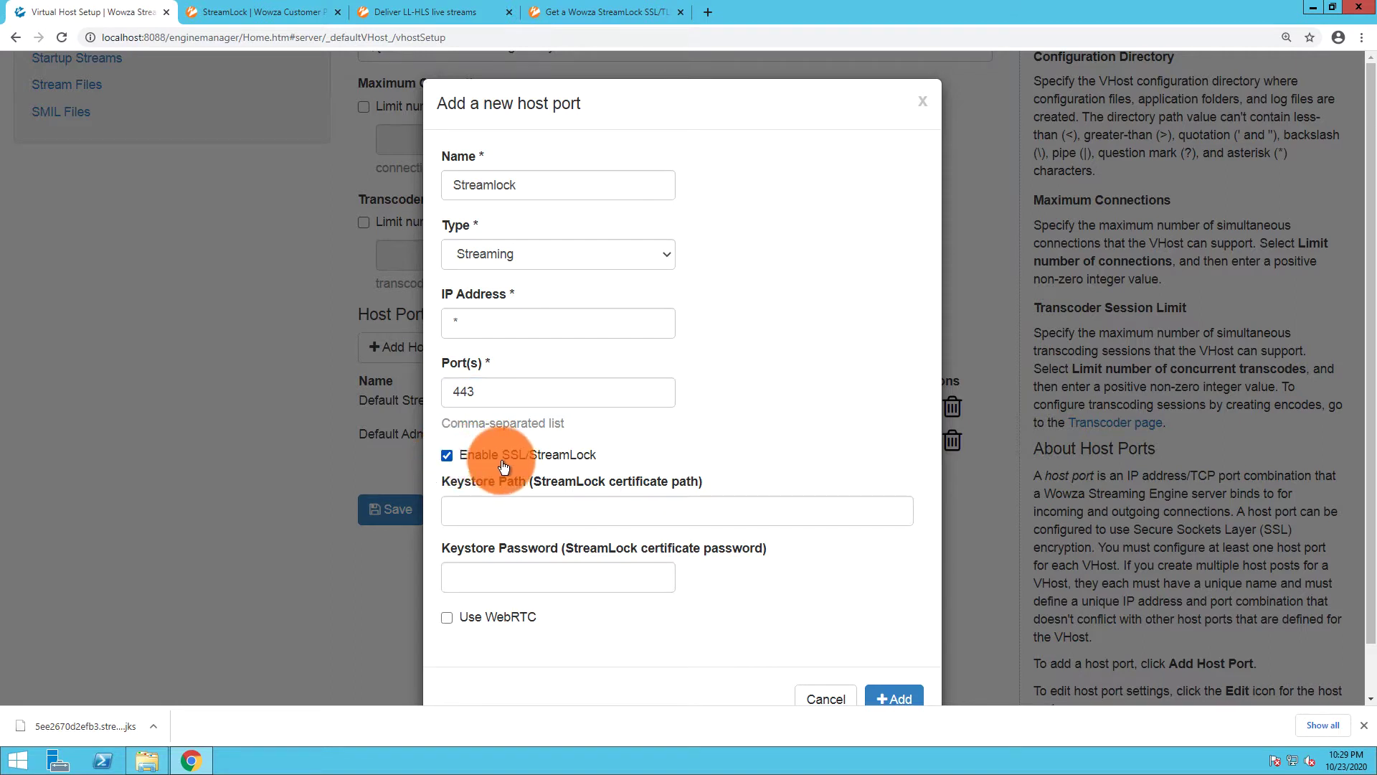
click(516, 511)
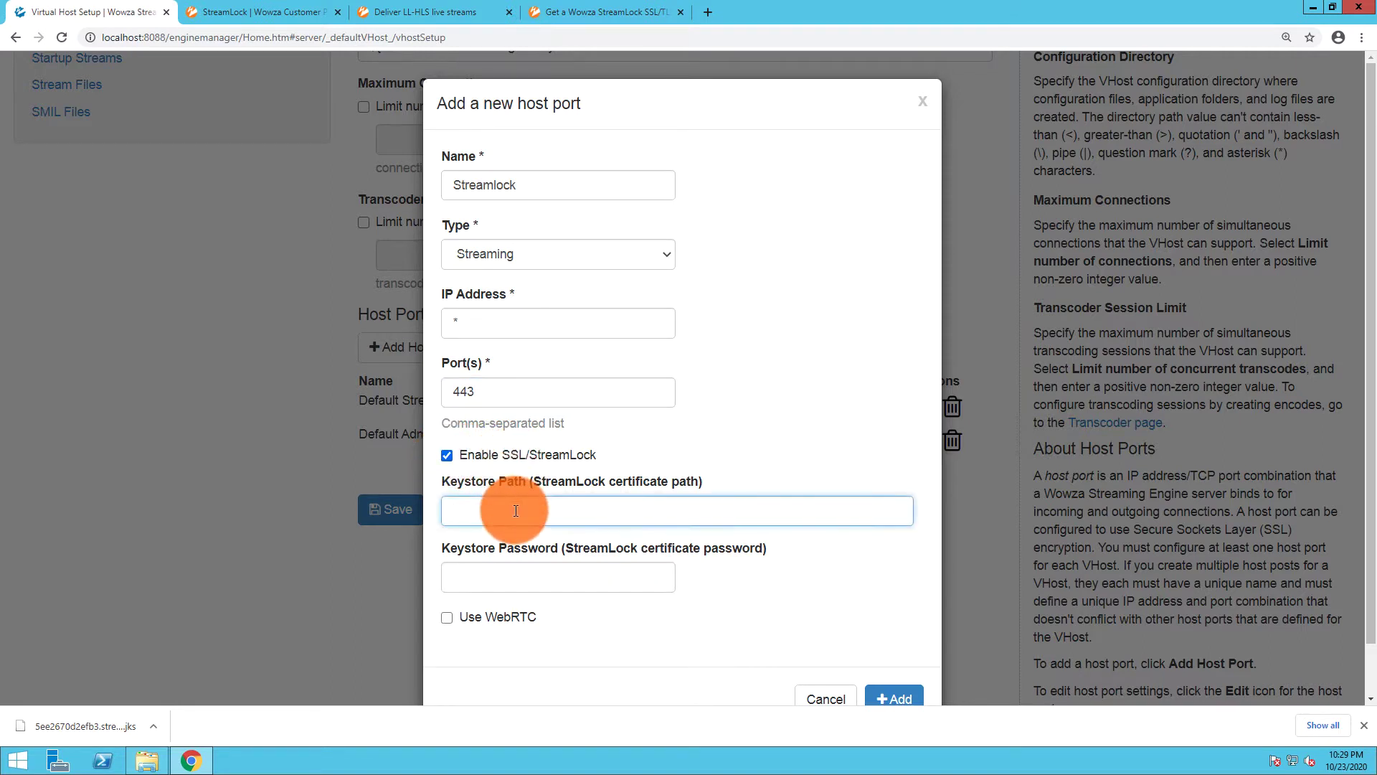
key(ctrl+v)
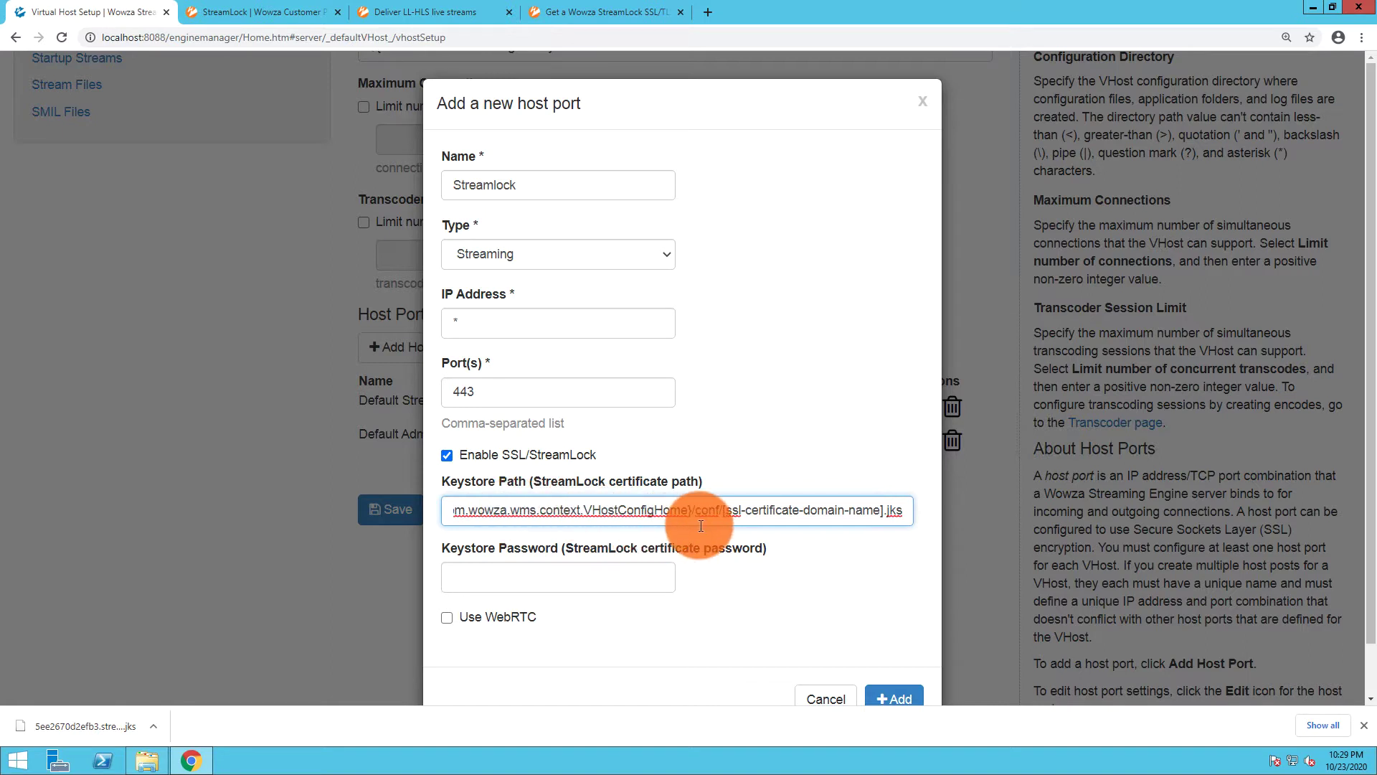
drag(722, 511, 883, 510)
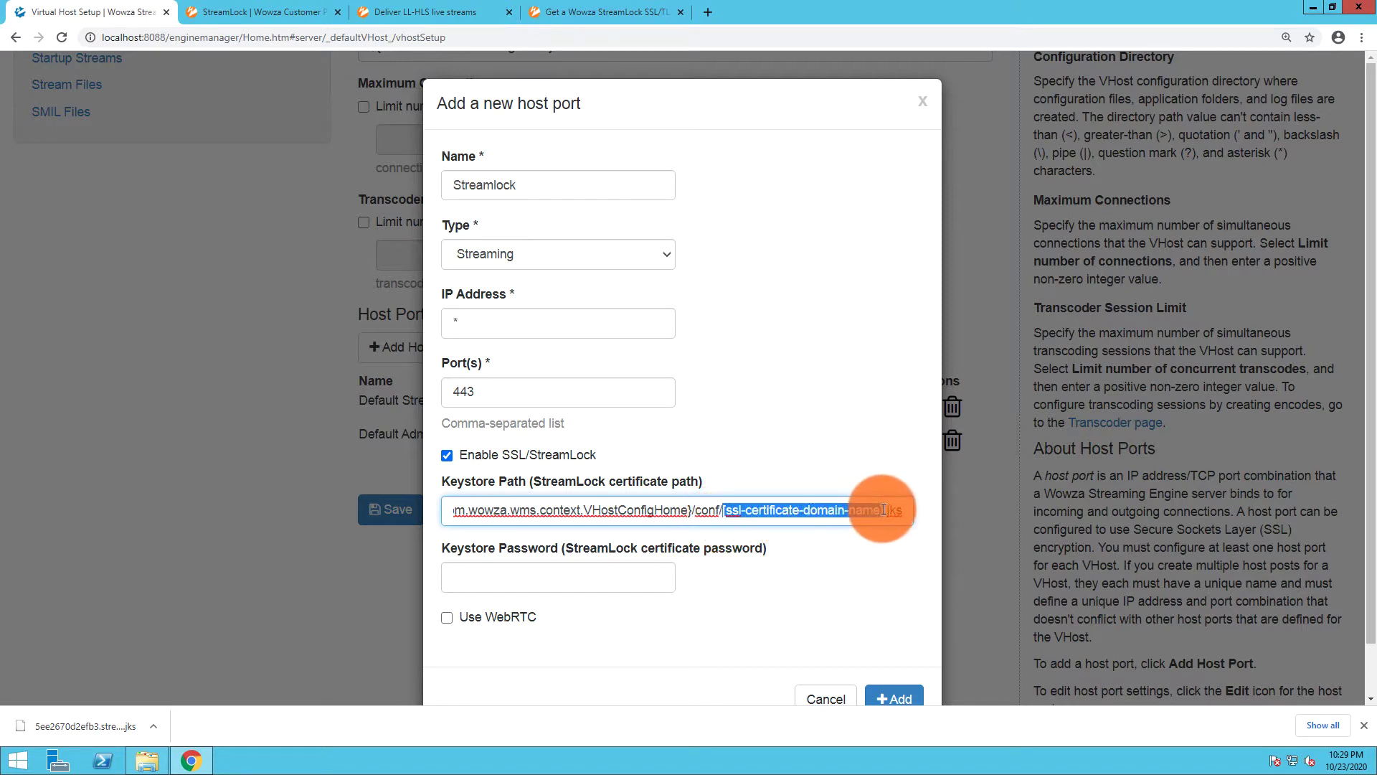
Replace the keystore path placeholder with the certificate hostname copied from the StreamLock page
click(266, 11)
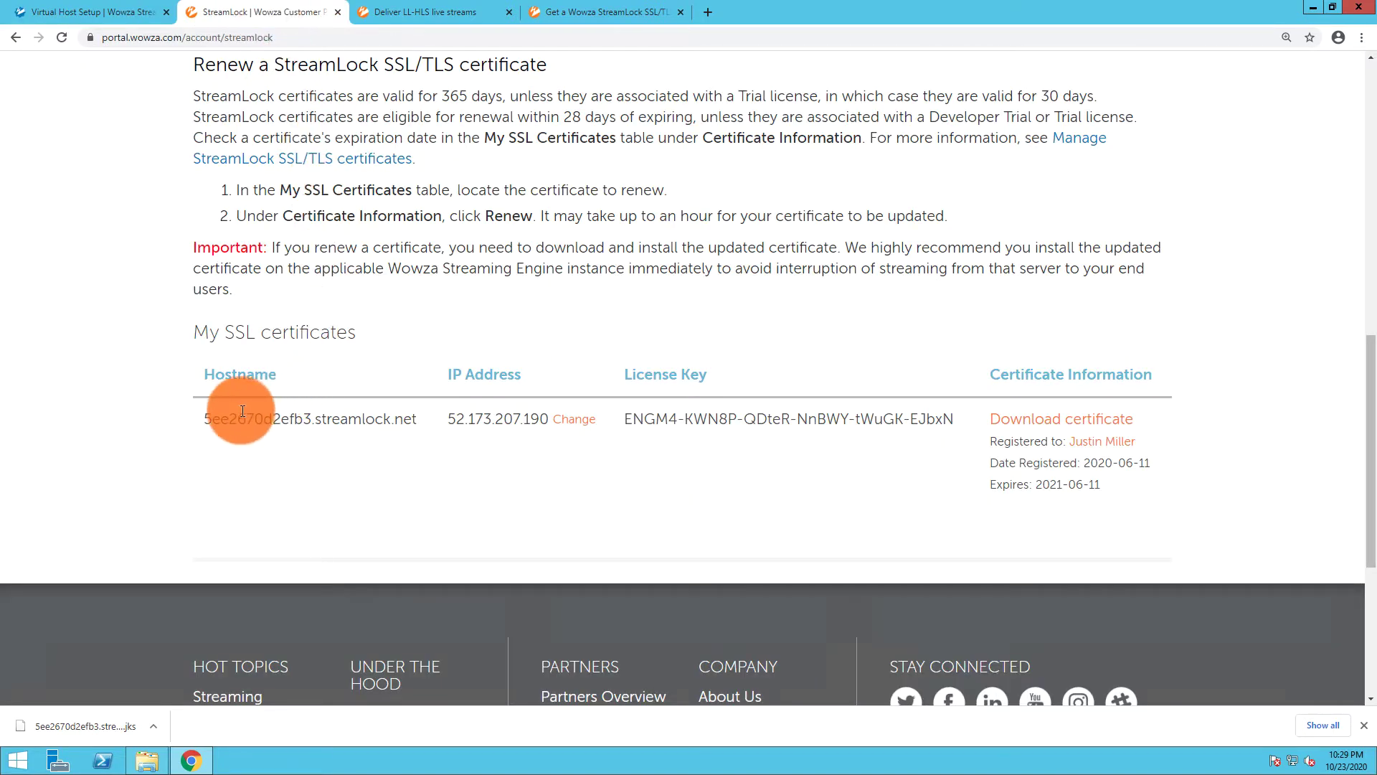
drag(212, 419, 415, 419)
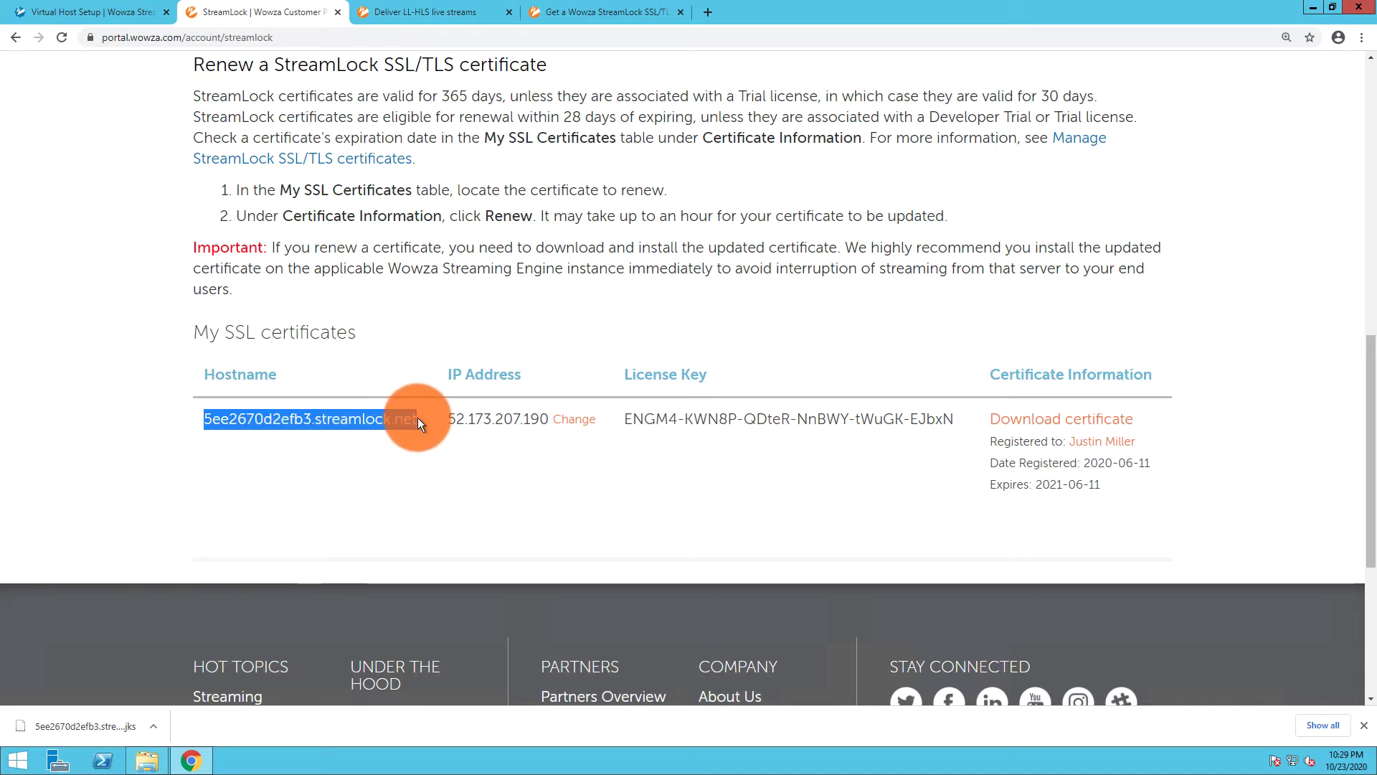
click(135, 23)
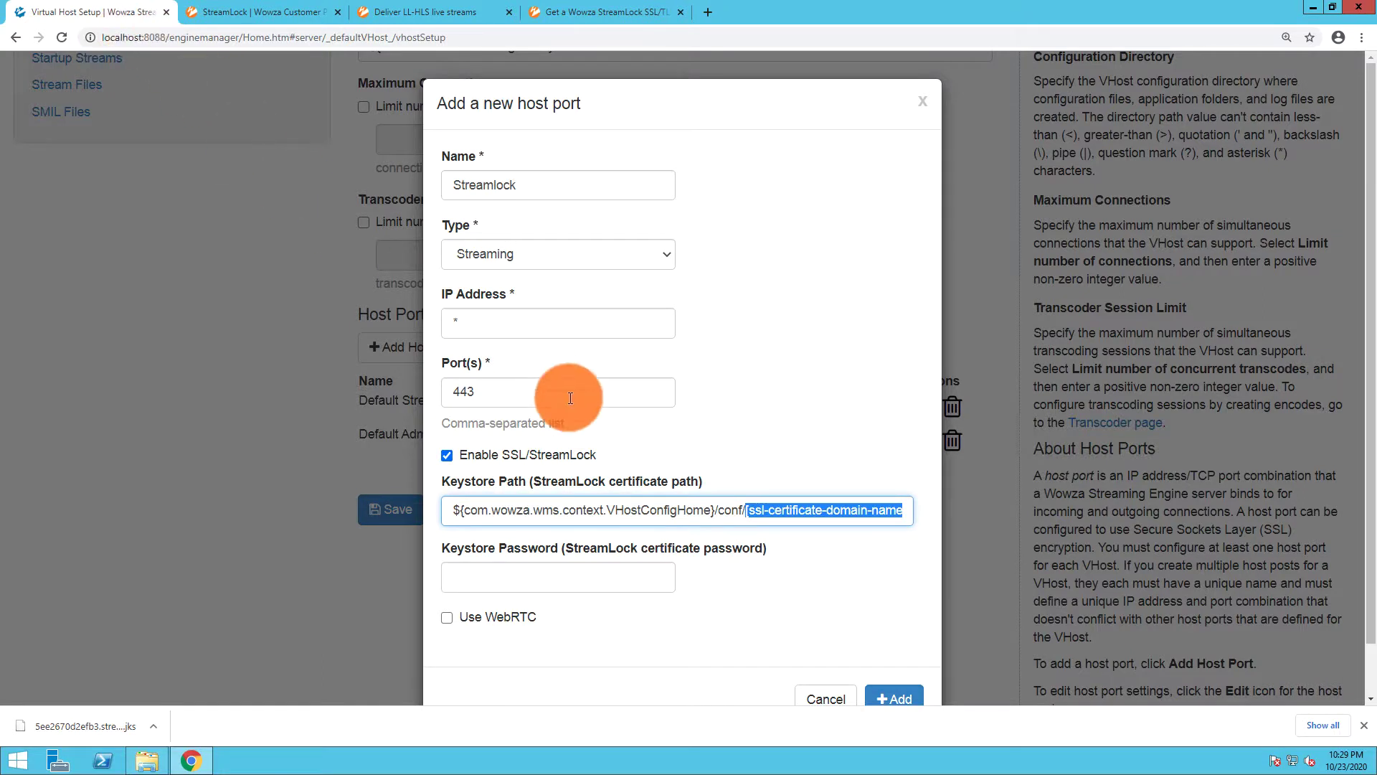
text(5ee2670d2efb3.streamlock.net)
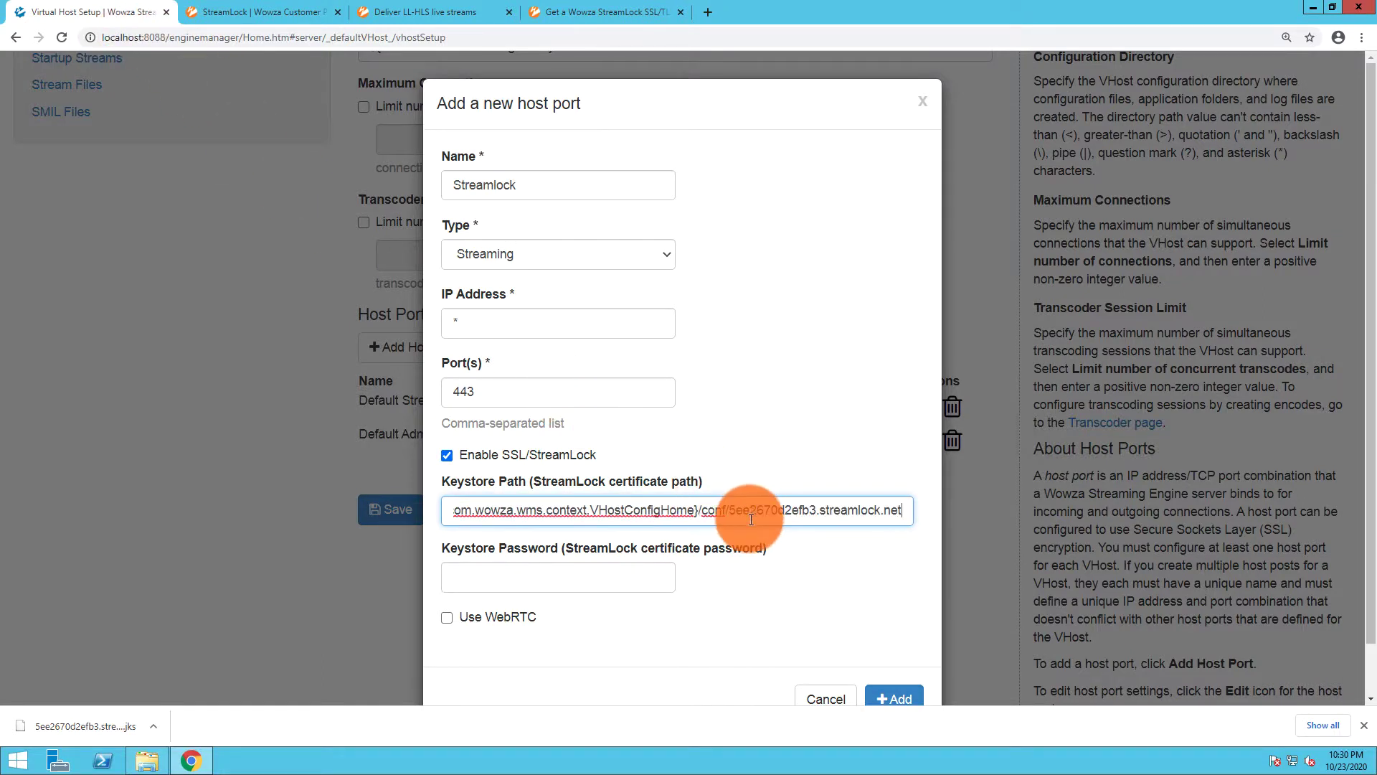
Enter the keystore password and add the Streamlock host port
click(631, 582)
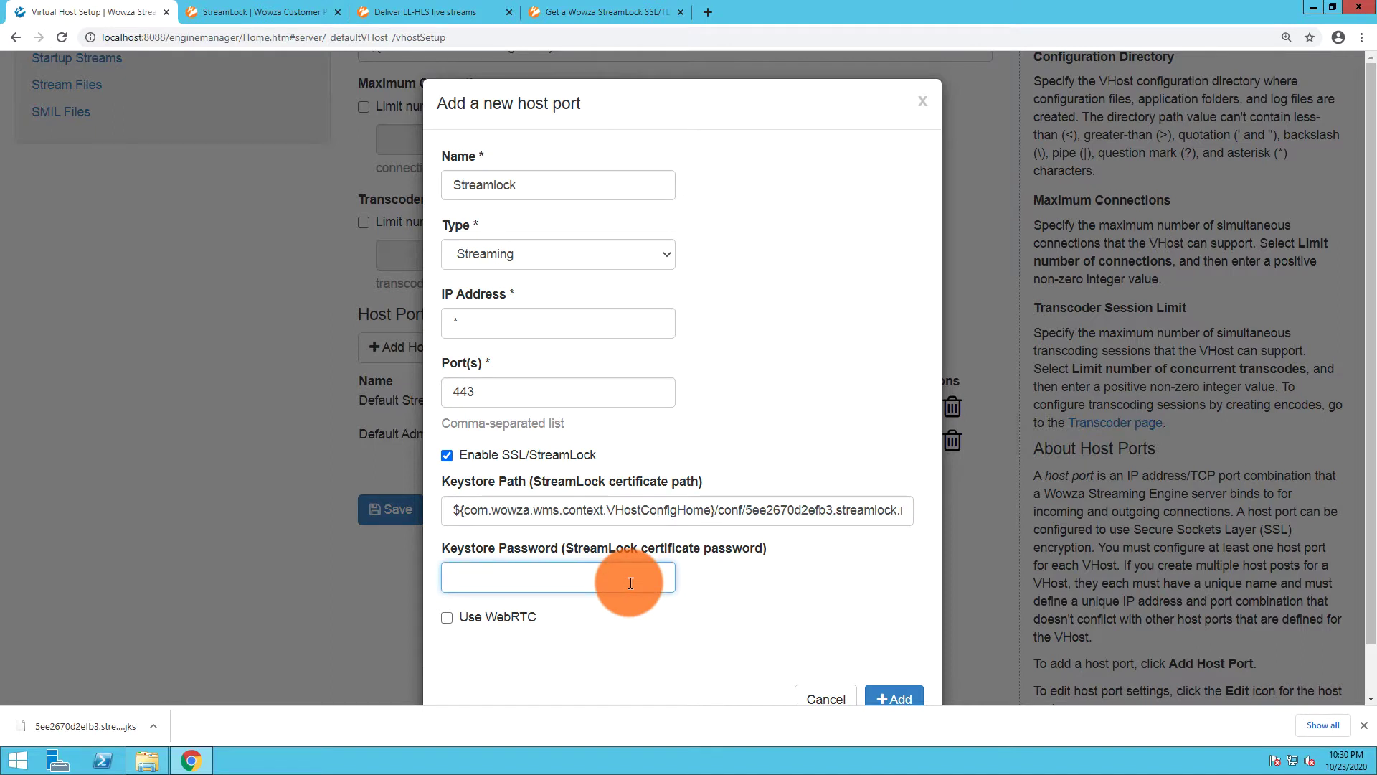
click(876, 698)
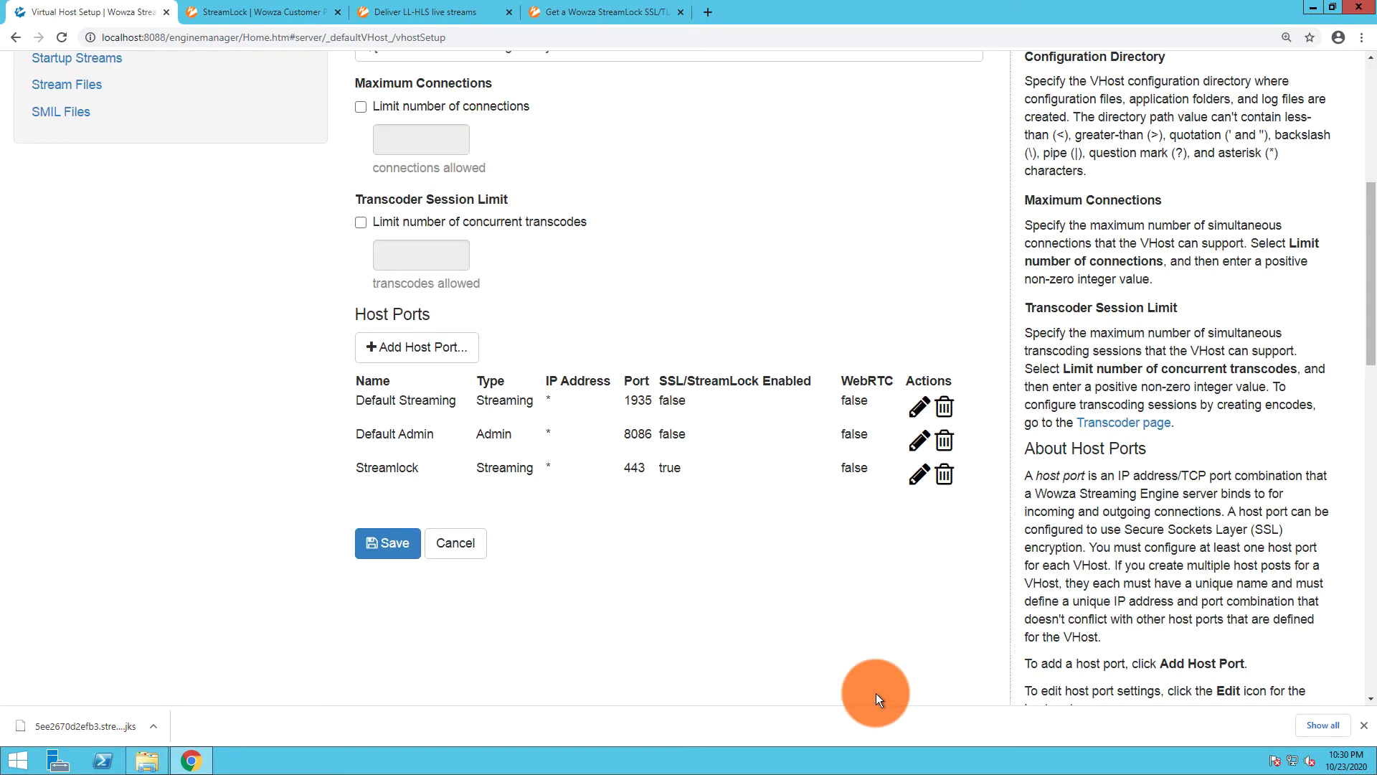
Save the virtual host settings and confirm restarting the virtual host
scroll(876, 693, up, 6)
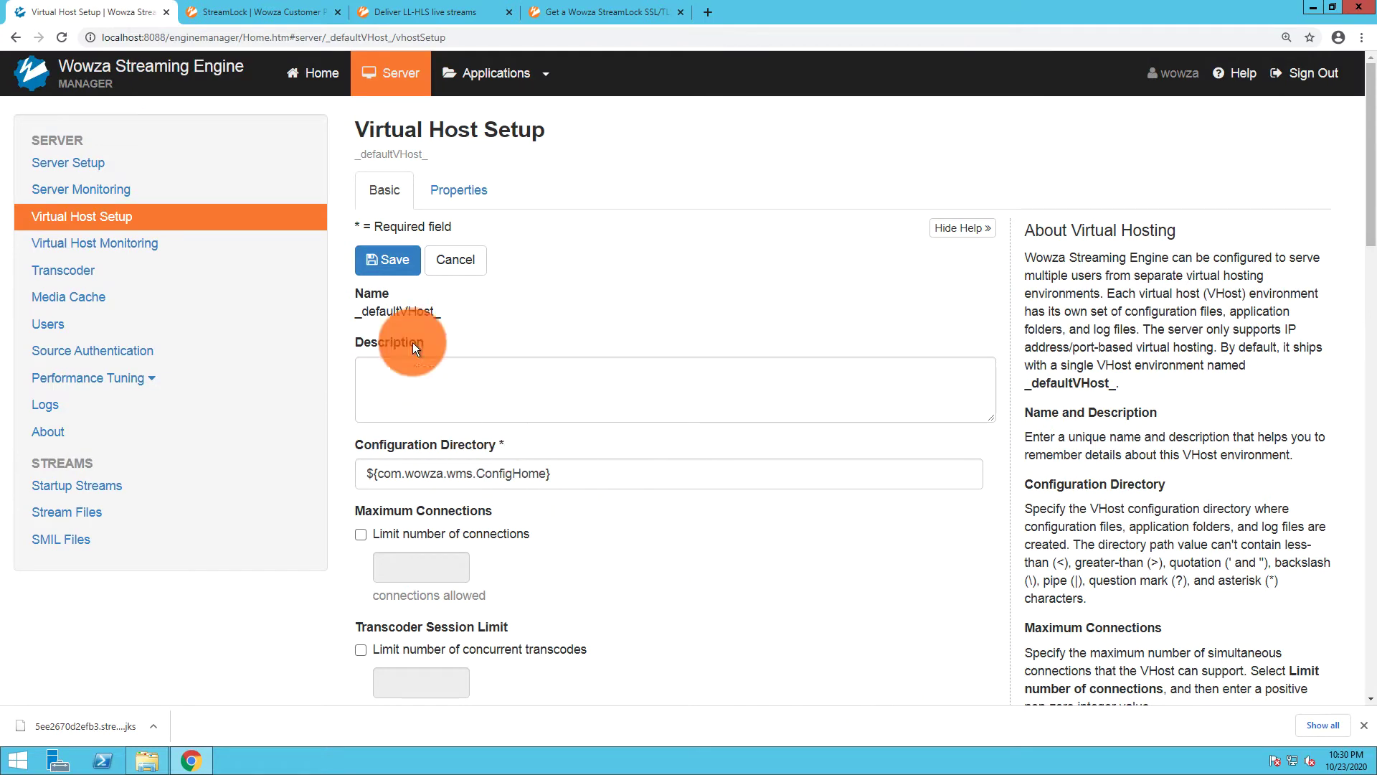
click(387, 260)
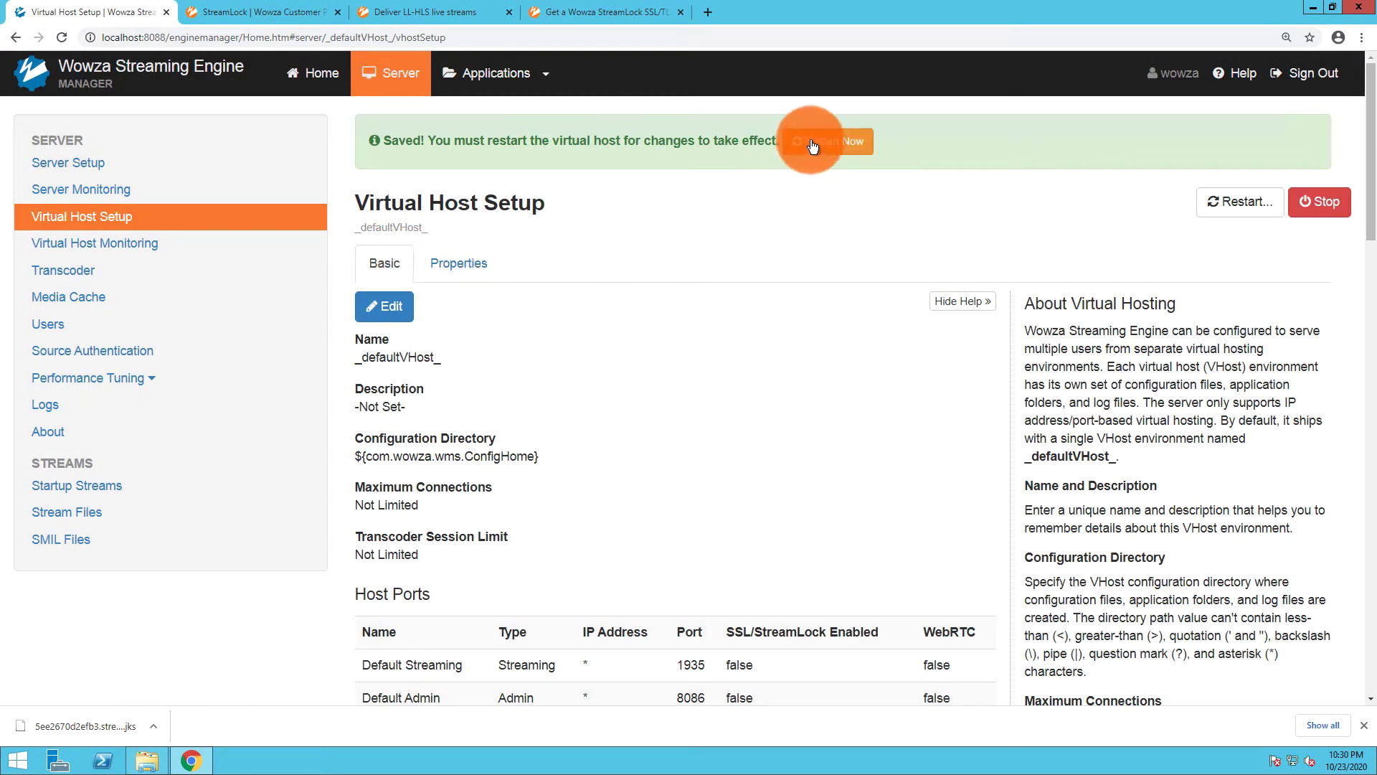
click(812, 144)
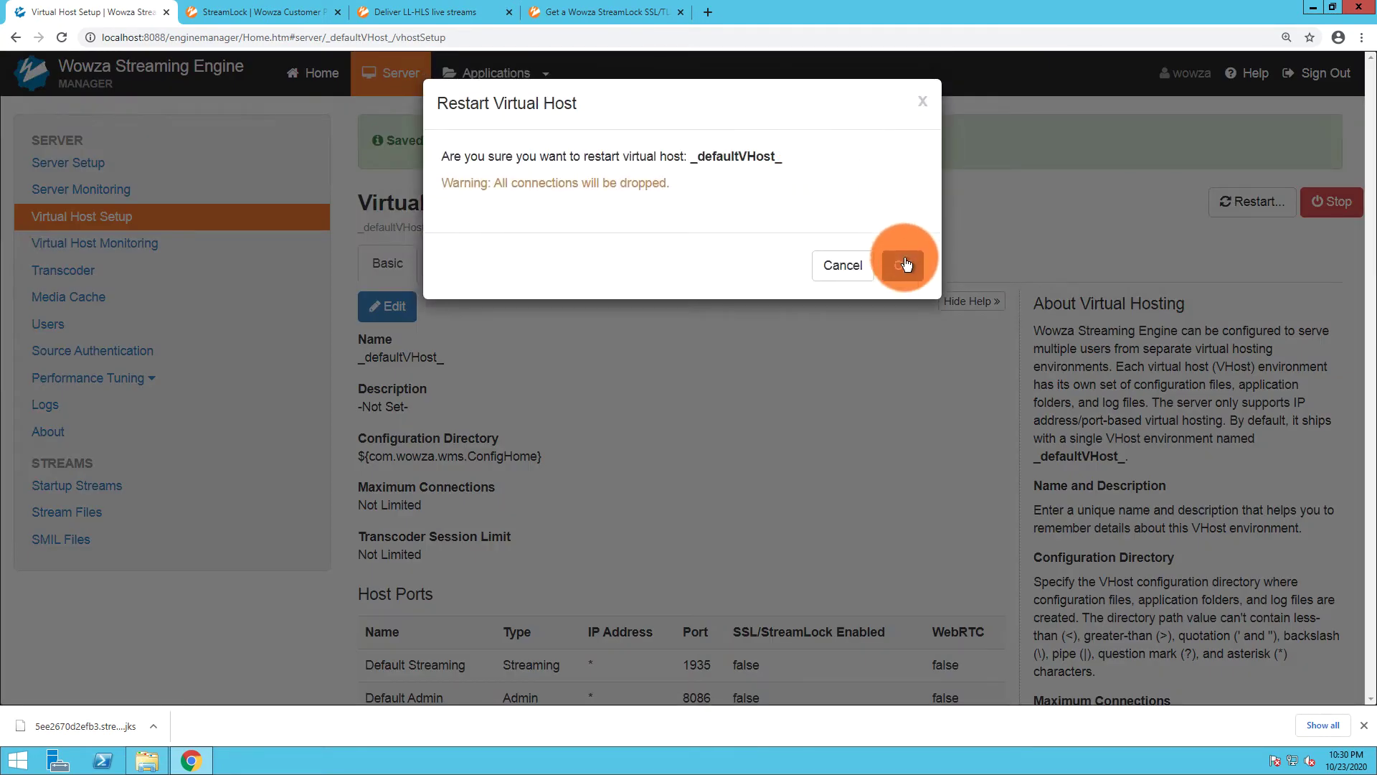
click(905, 264)
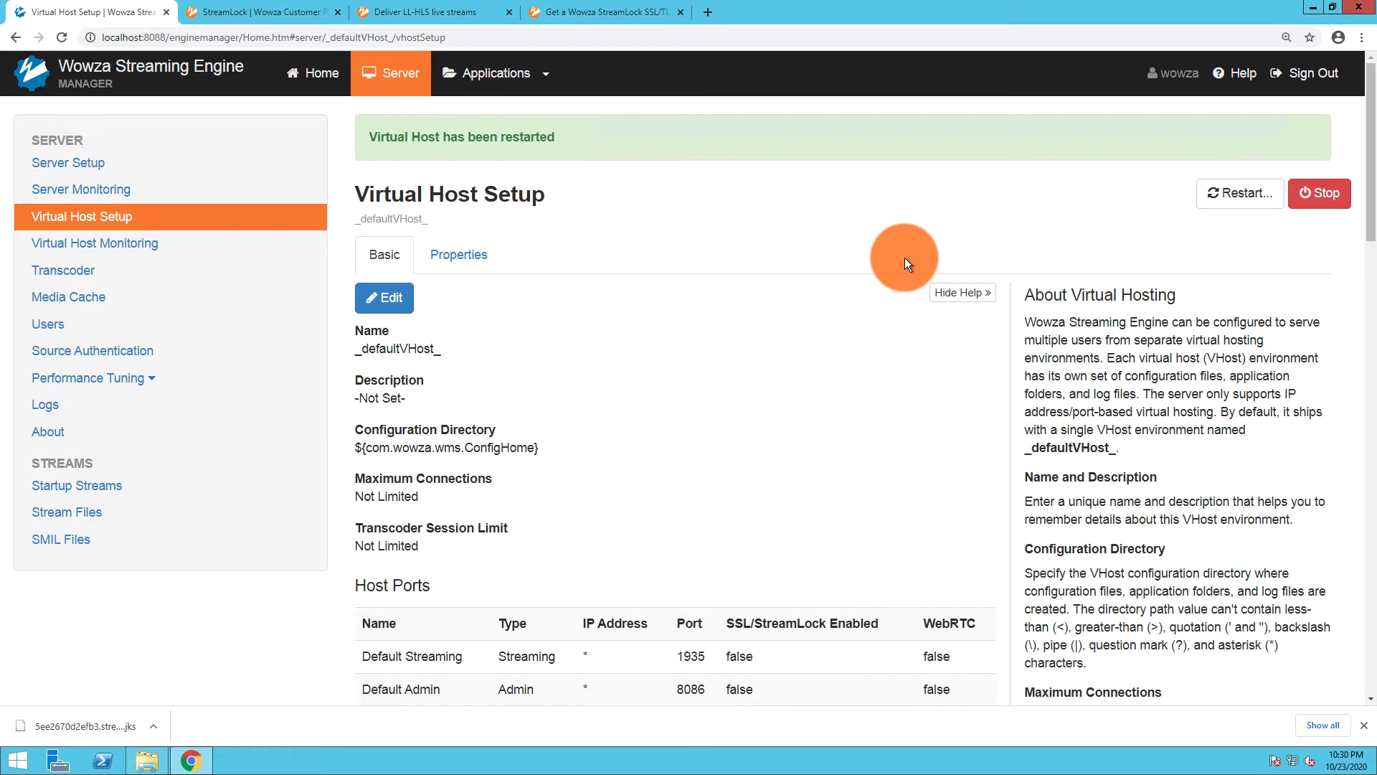
Return to the Deliver LL-HLS live streams guide and scroll to the cmafstreamingpacketizer XML steps
click(601, 14)
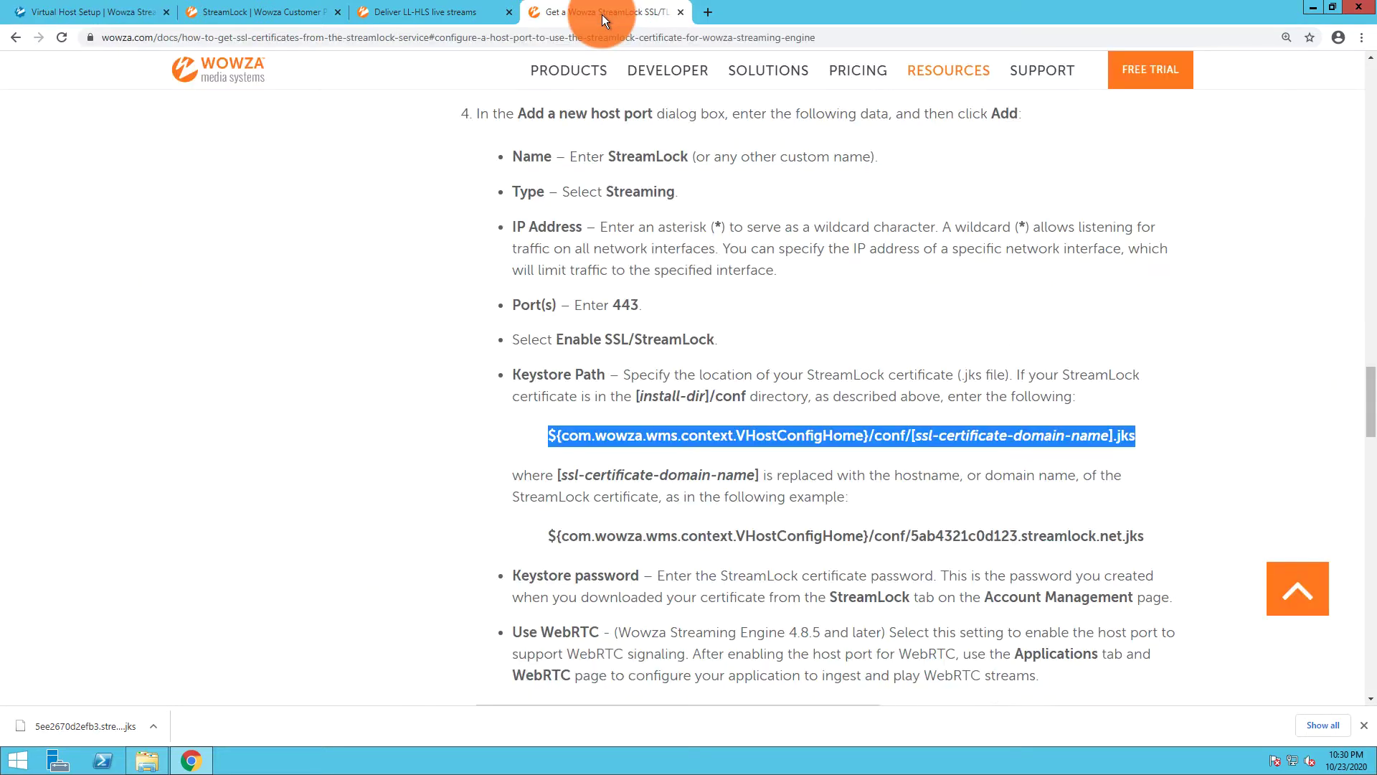
click(681, 14)
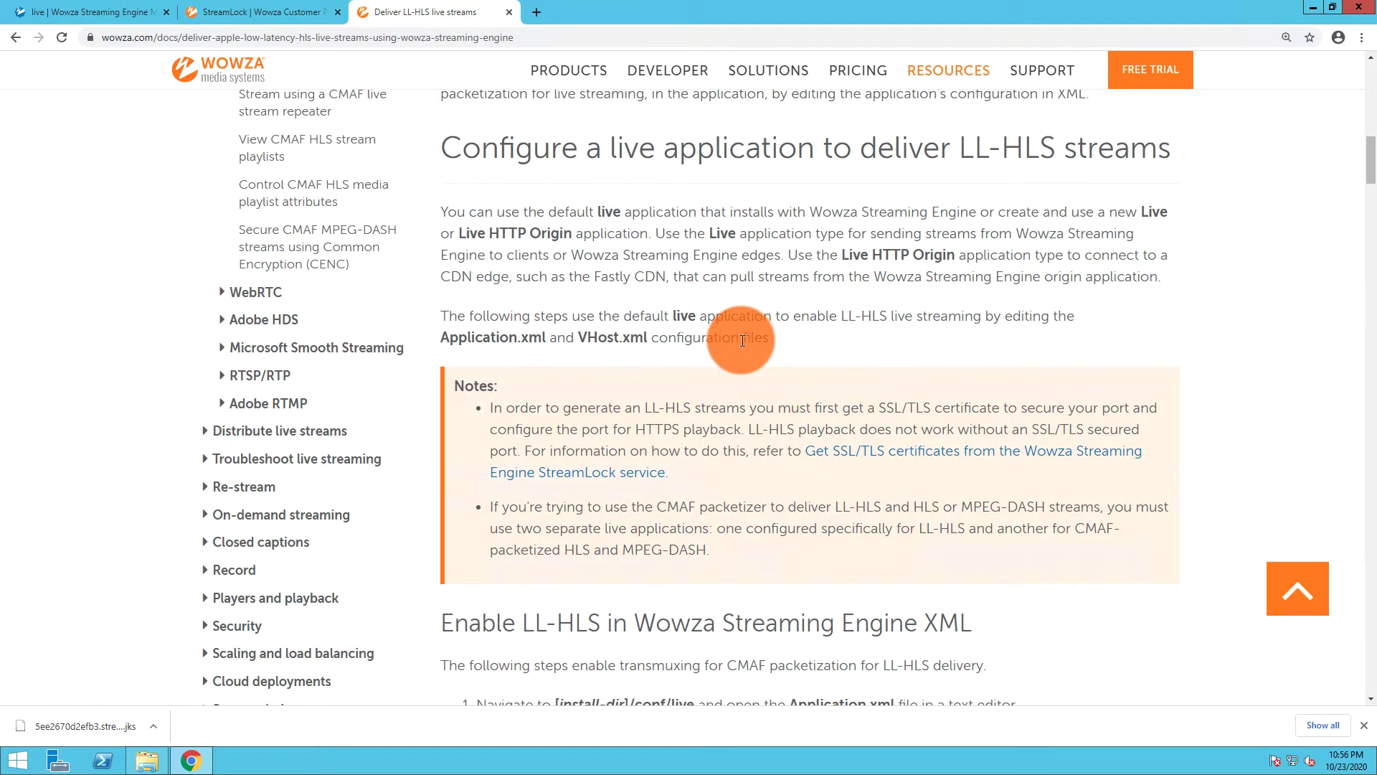
scroll(742, 340, down, 5)
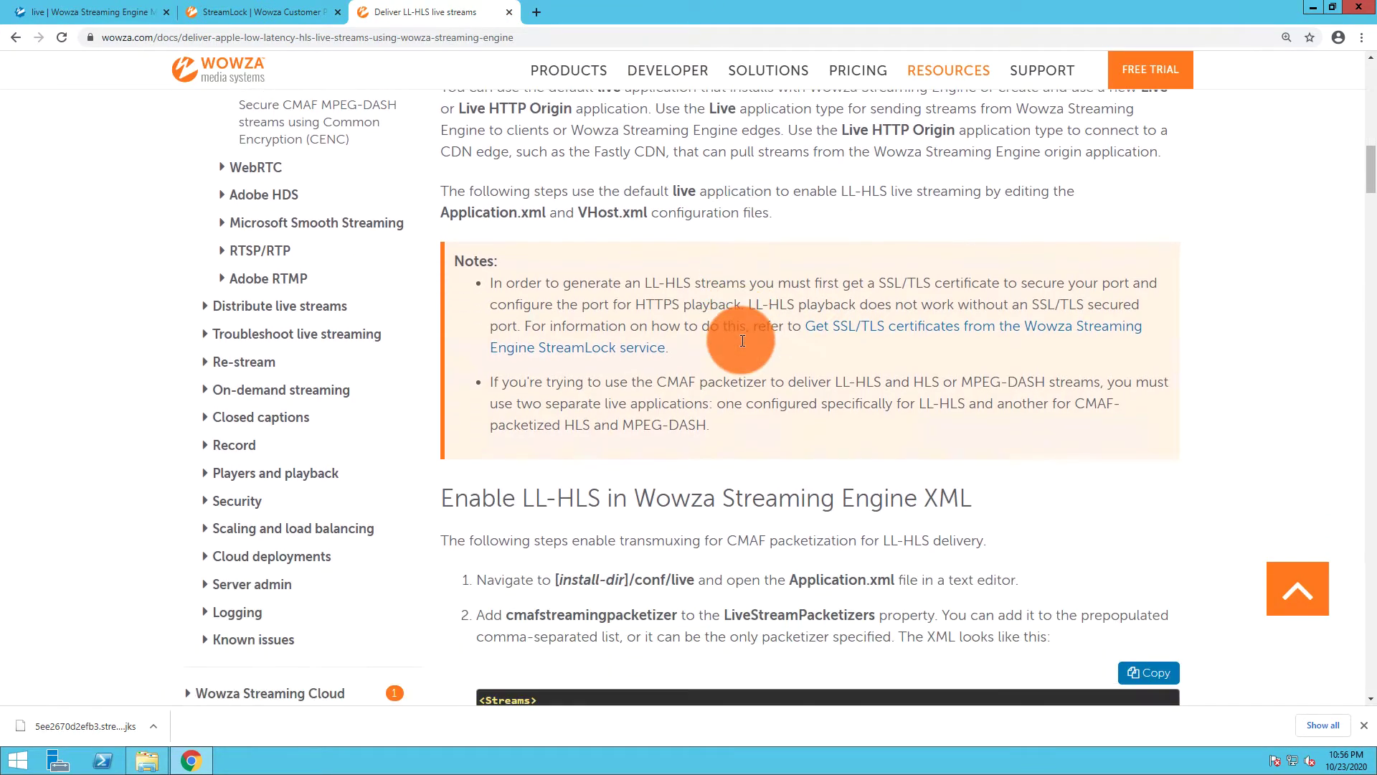
scroll(743, 340, down, 1)
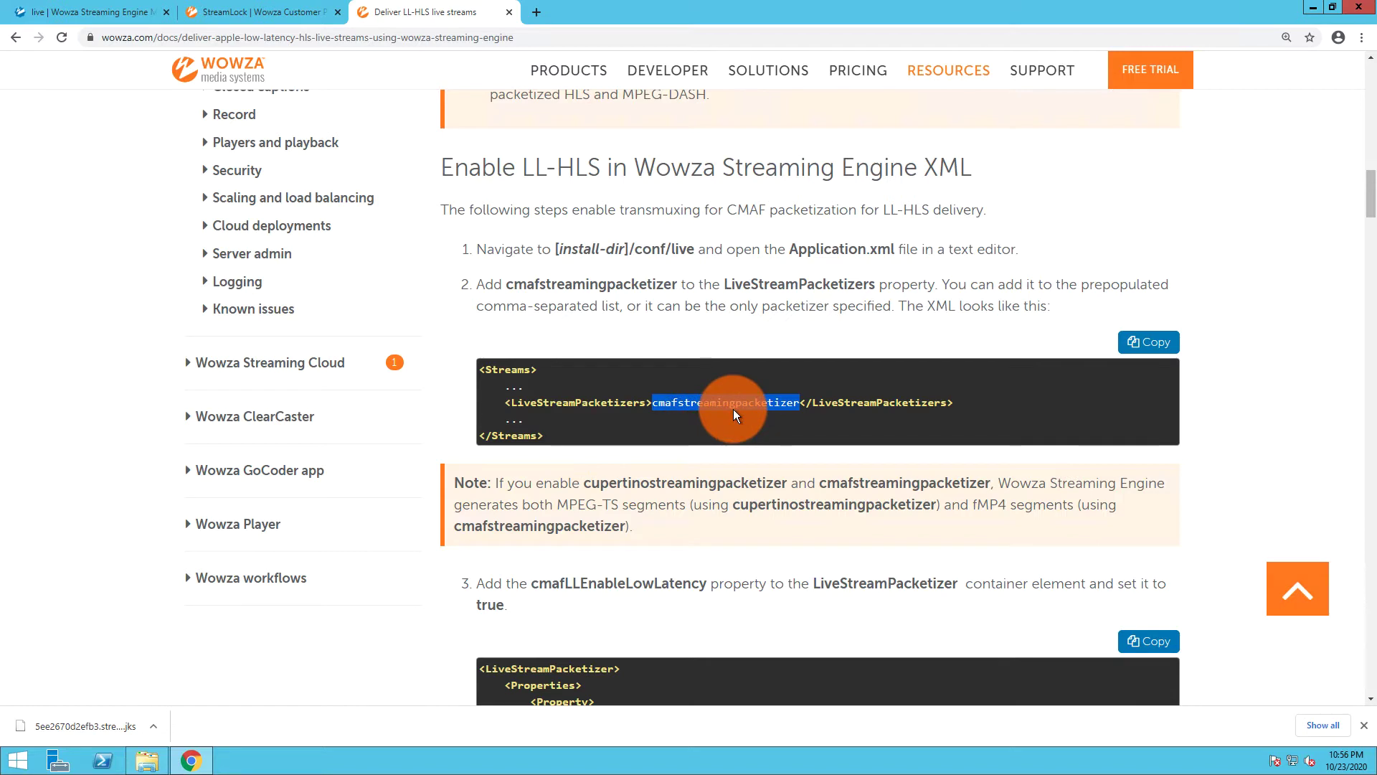
Open Application.xml from Wowza Streaming Engine 4.8.5.05's conf/live folder in Brackets
click(1327, 8)
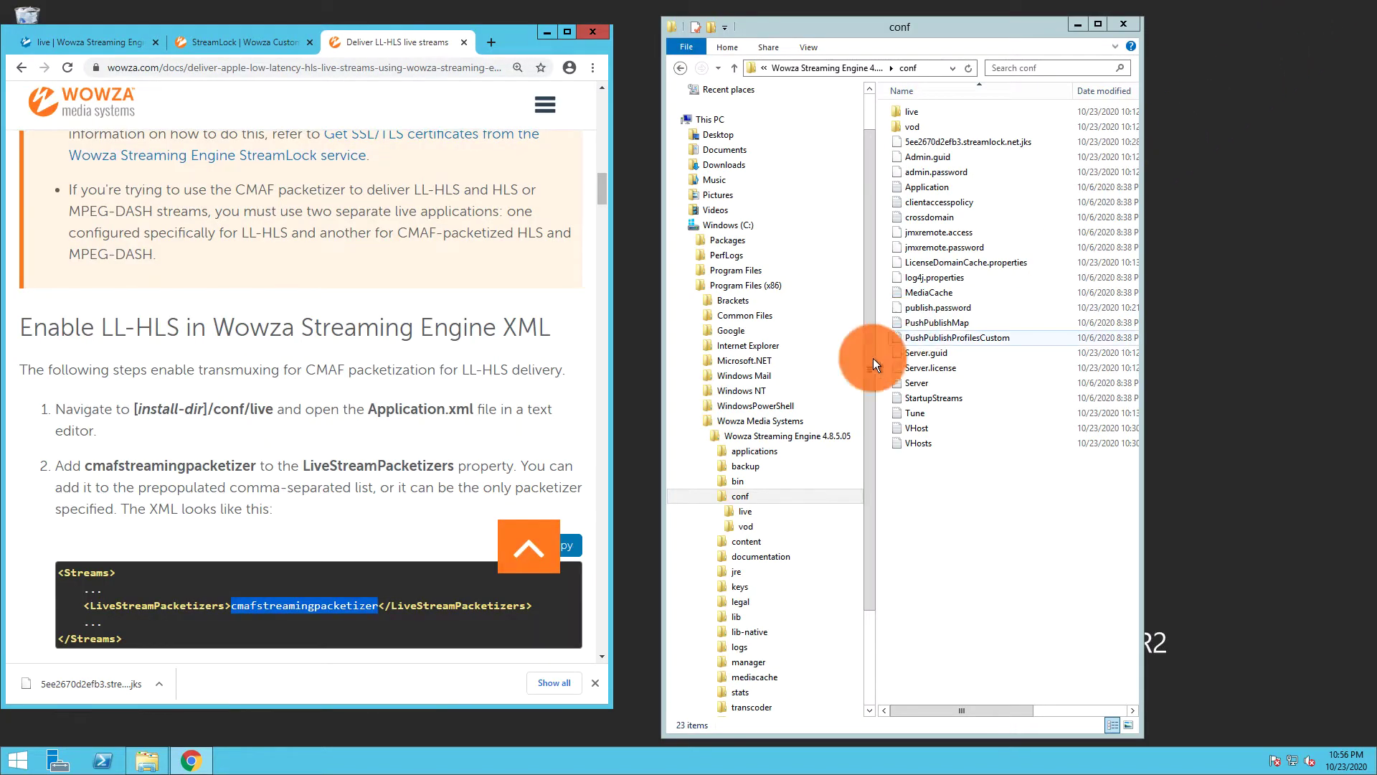
click(744, 512)
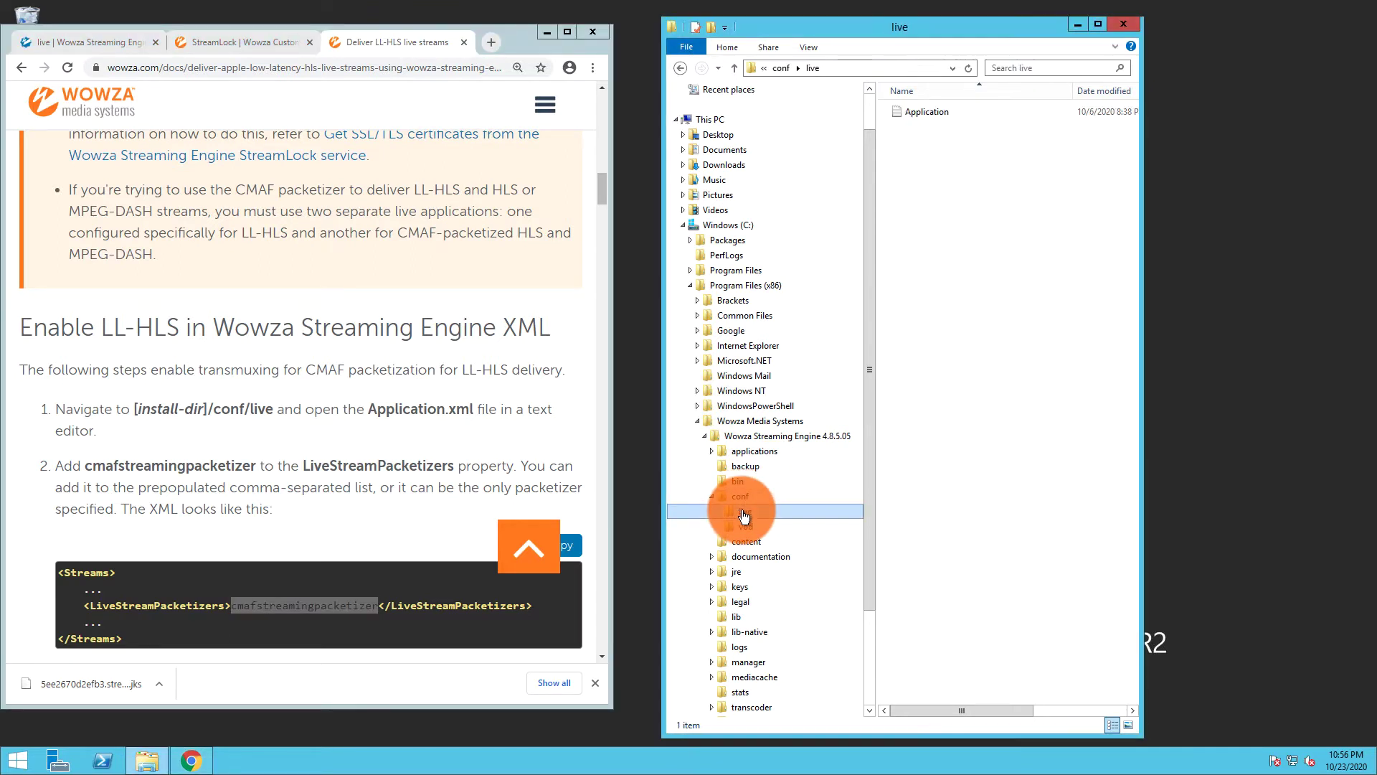
click(923, 116)
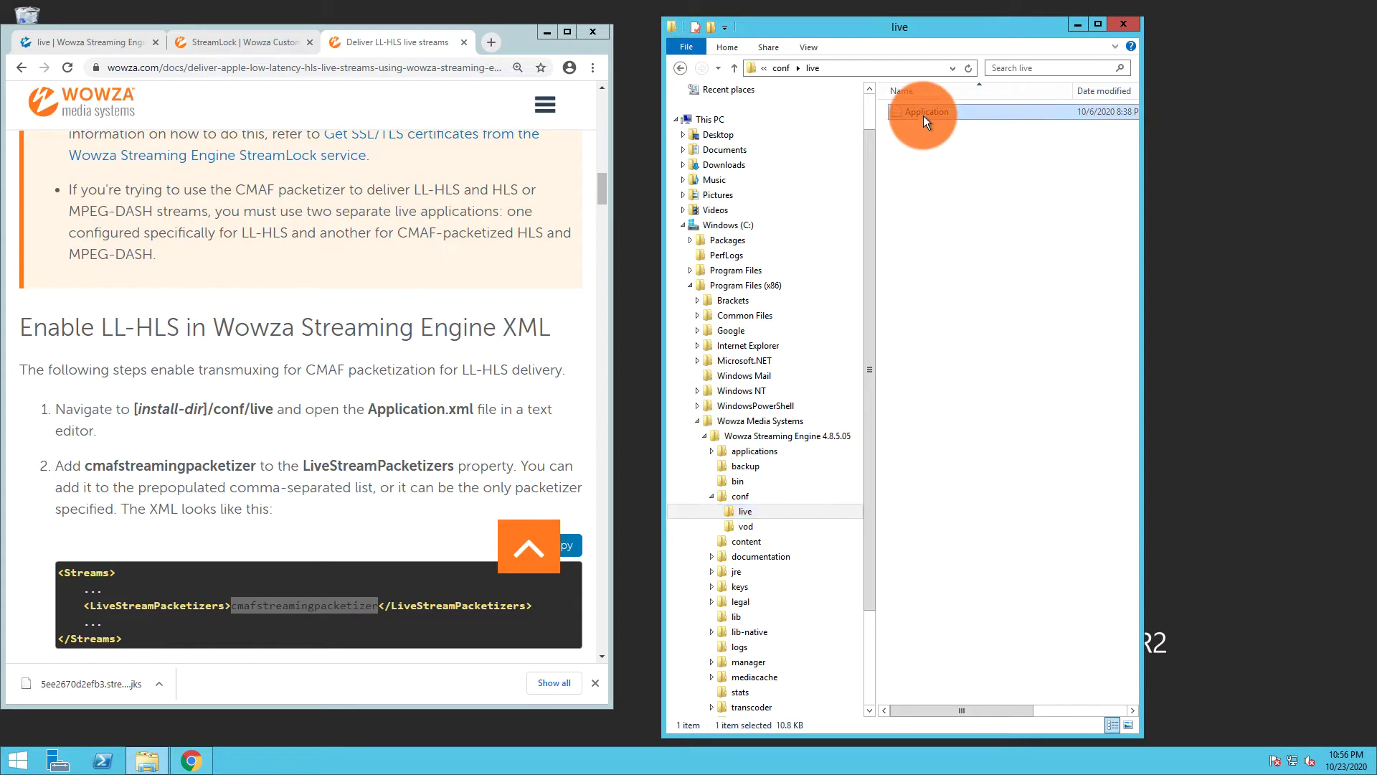
right_click(924, 117)
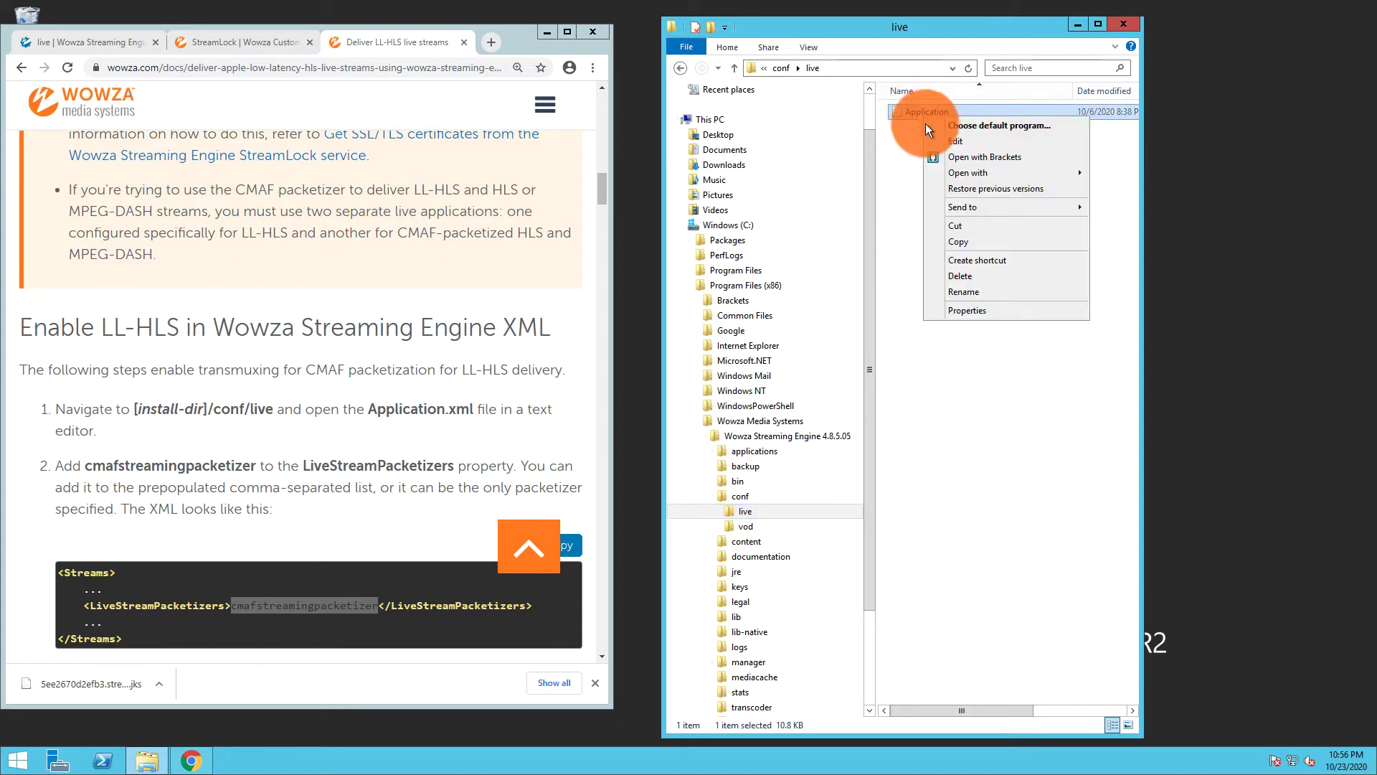
click(931, 153)
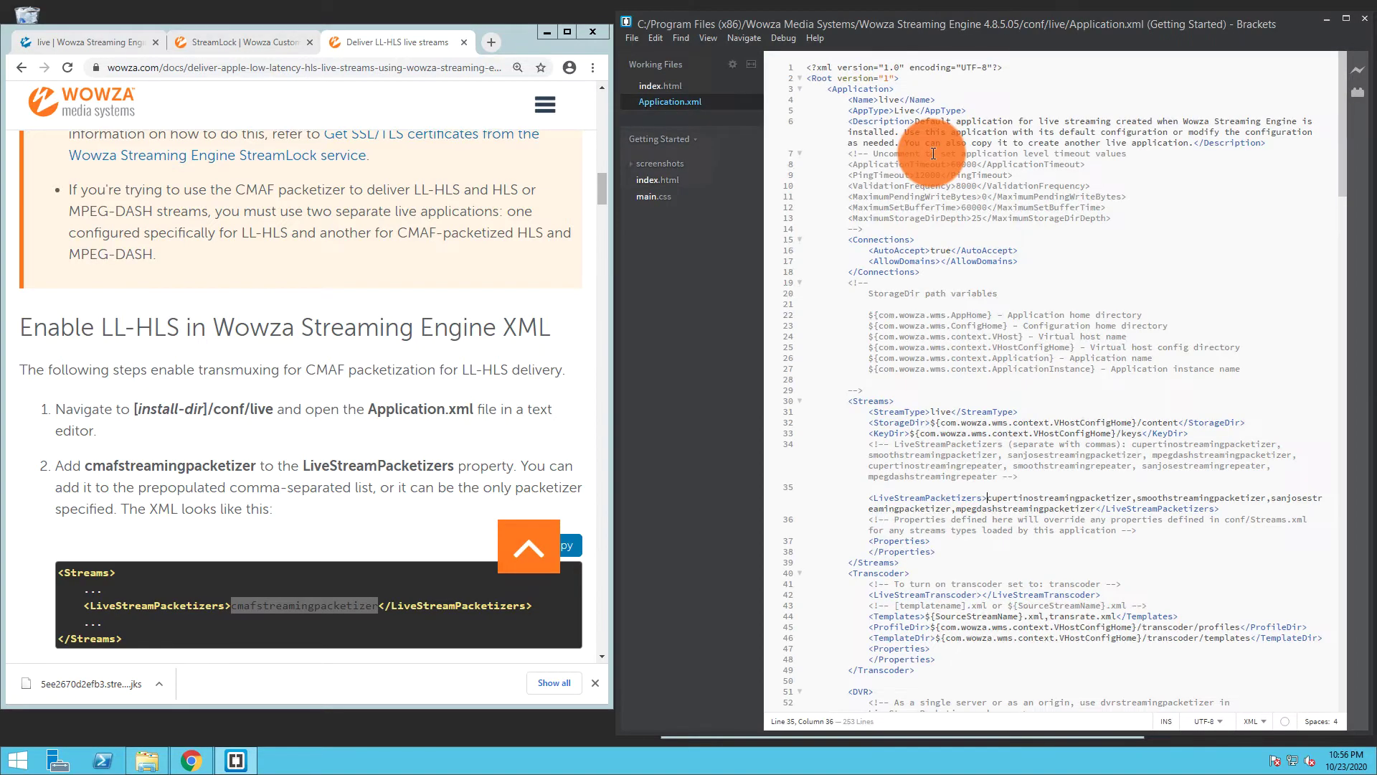
Paste 'cmafstreamingpacketizer,' at the start of LiveStreamPacketizers, then select the docs' low-latency Properties sample
scroll(933, 153, down, 6)
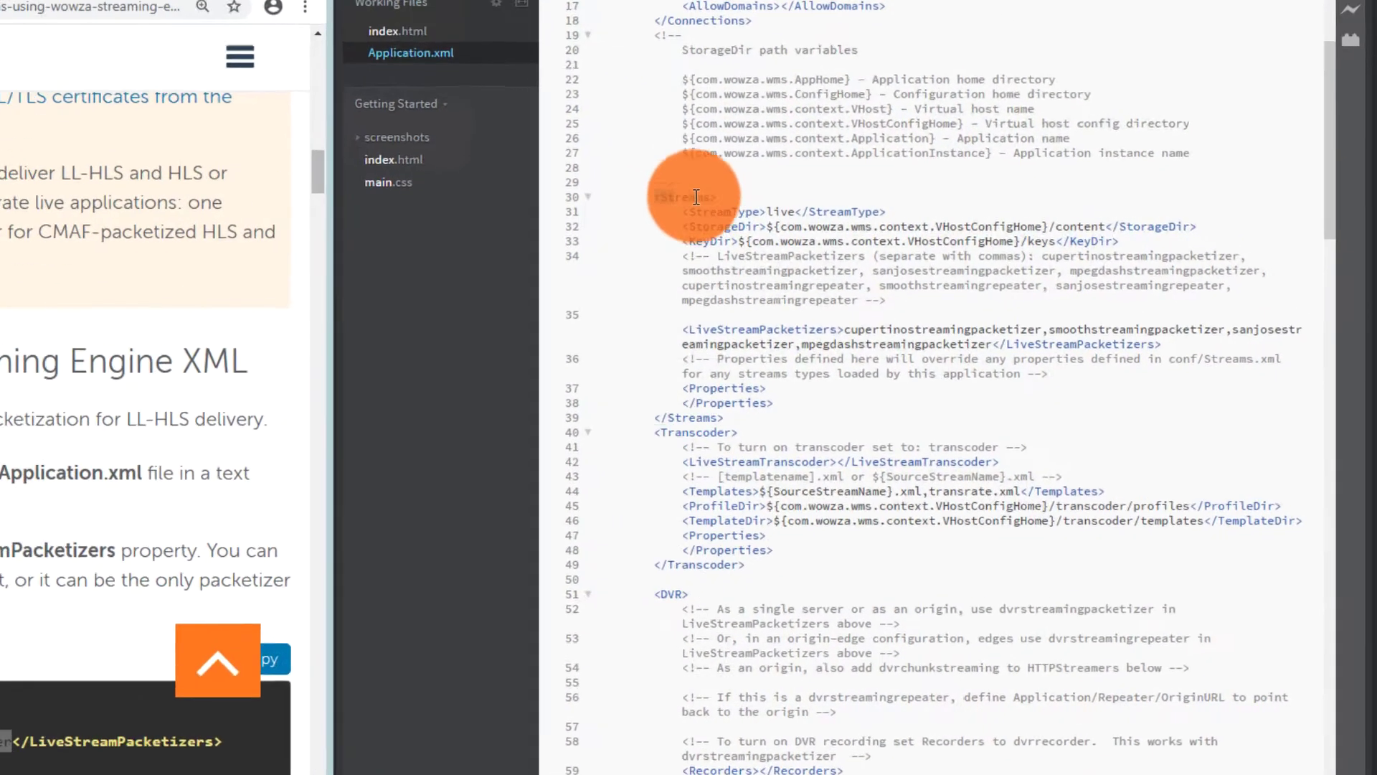
drag(851, 208, 897, 207)
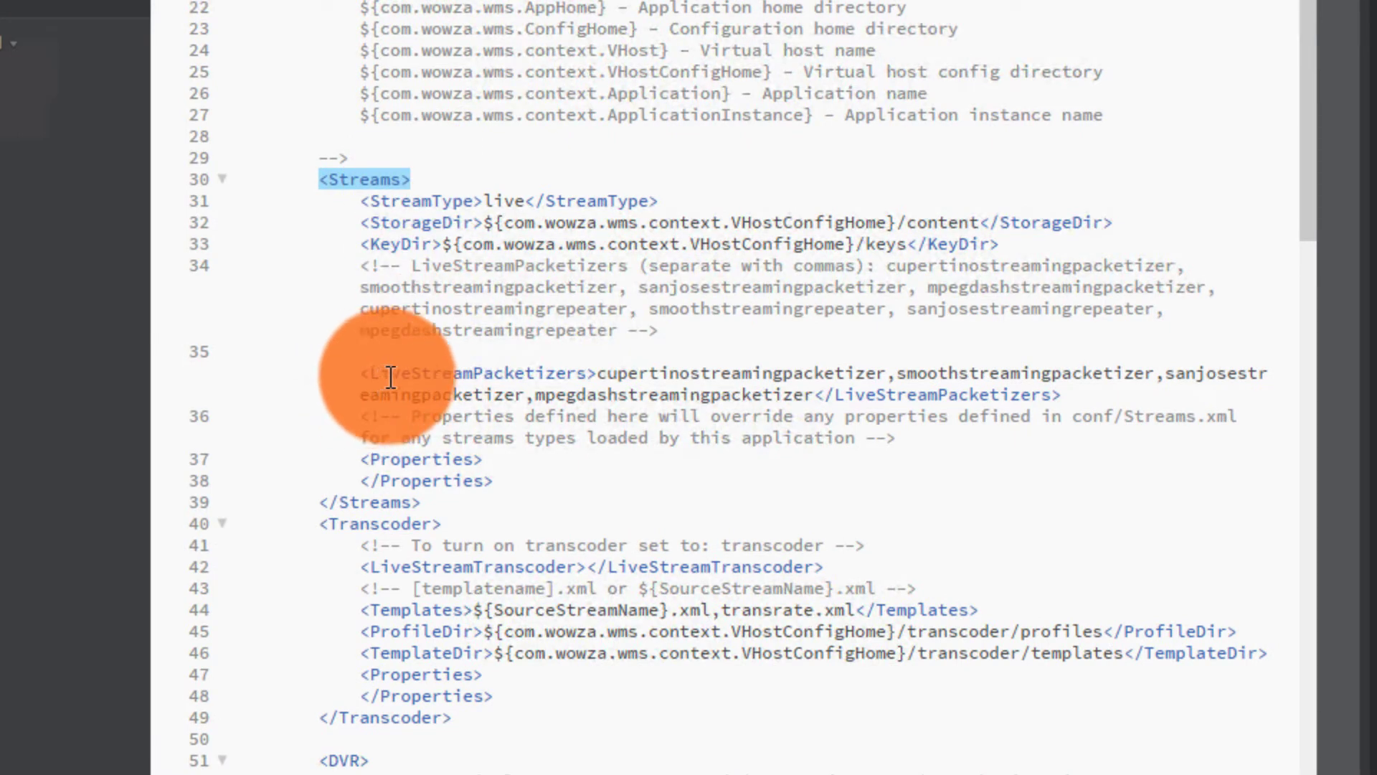
click(594, 375)
click(599, 374)
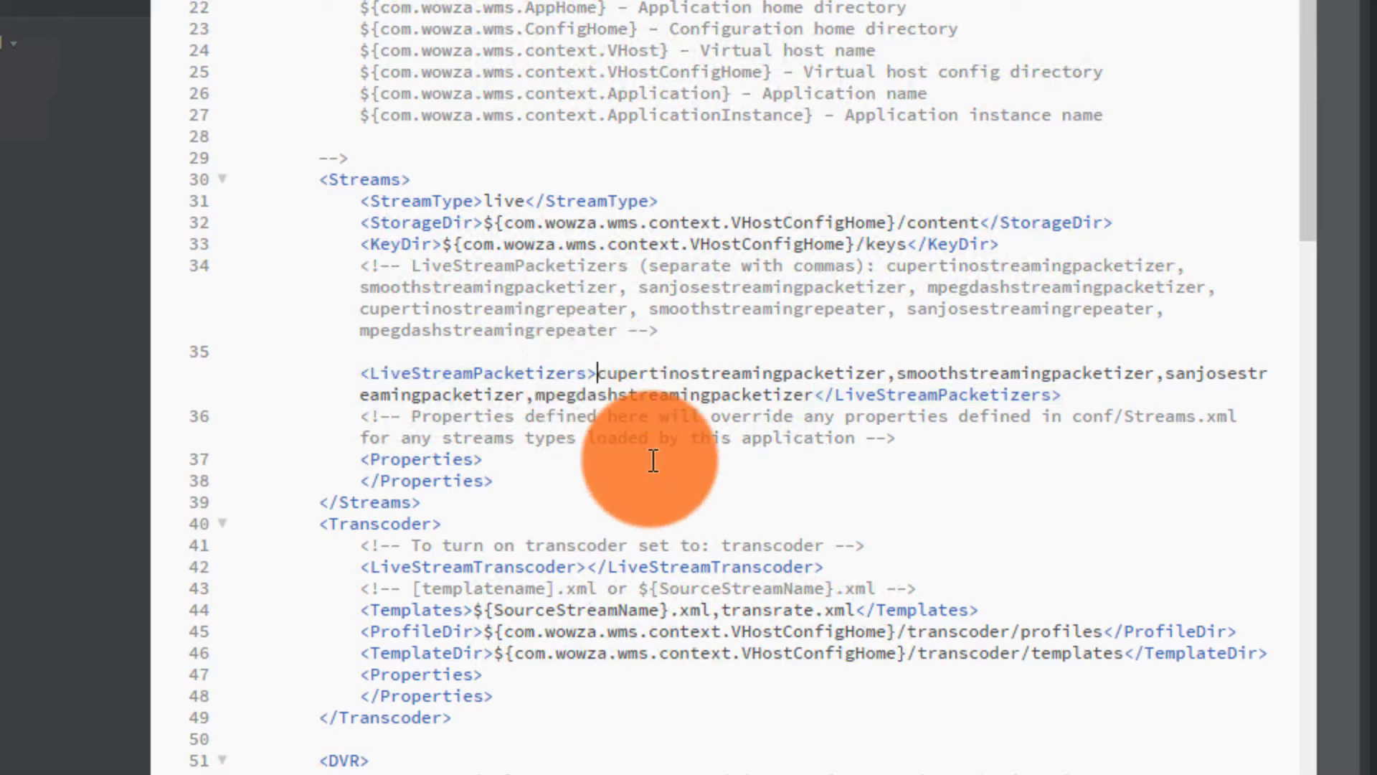
text(cmafstreamingpacketizer,)
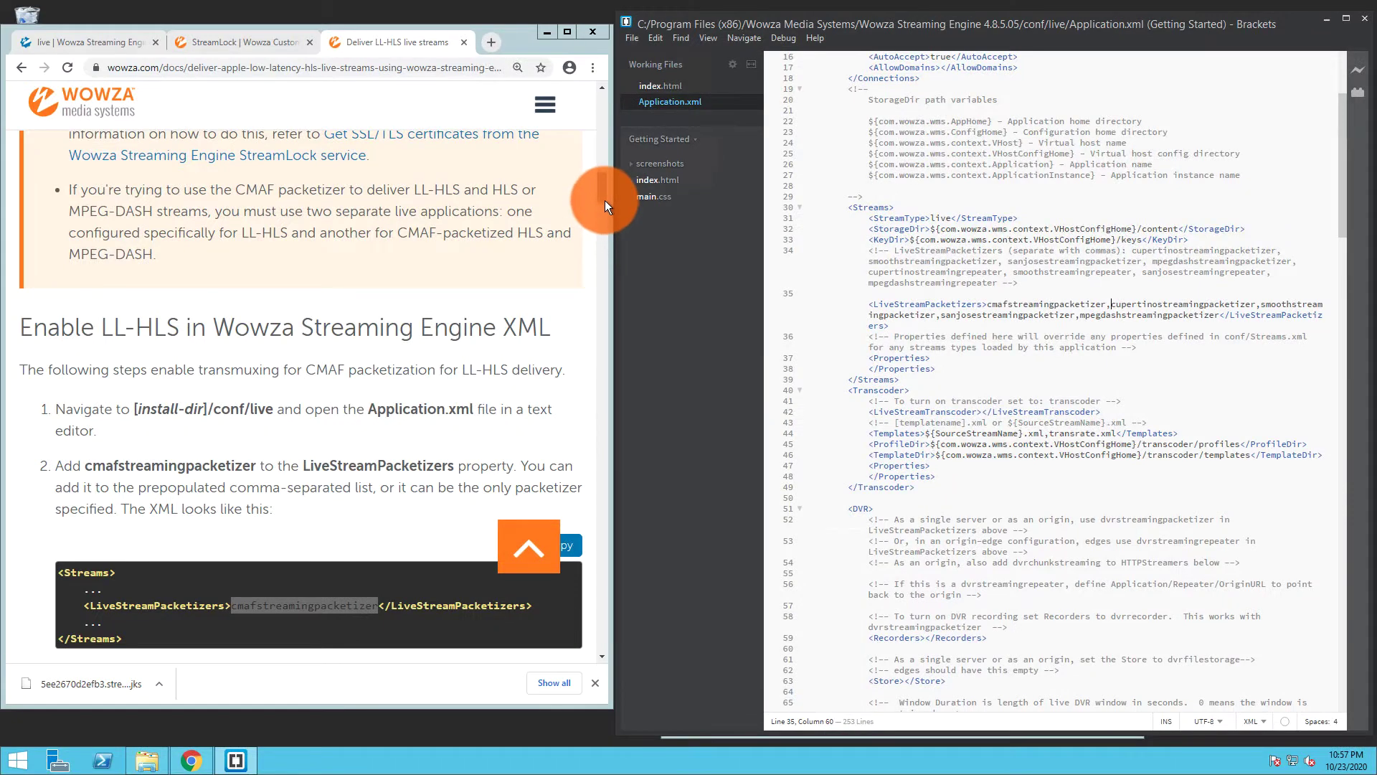
drag(604, 200, 603, 233)
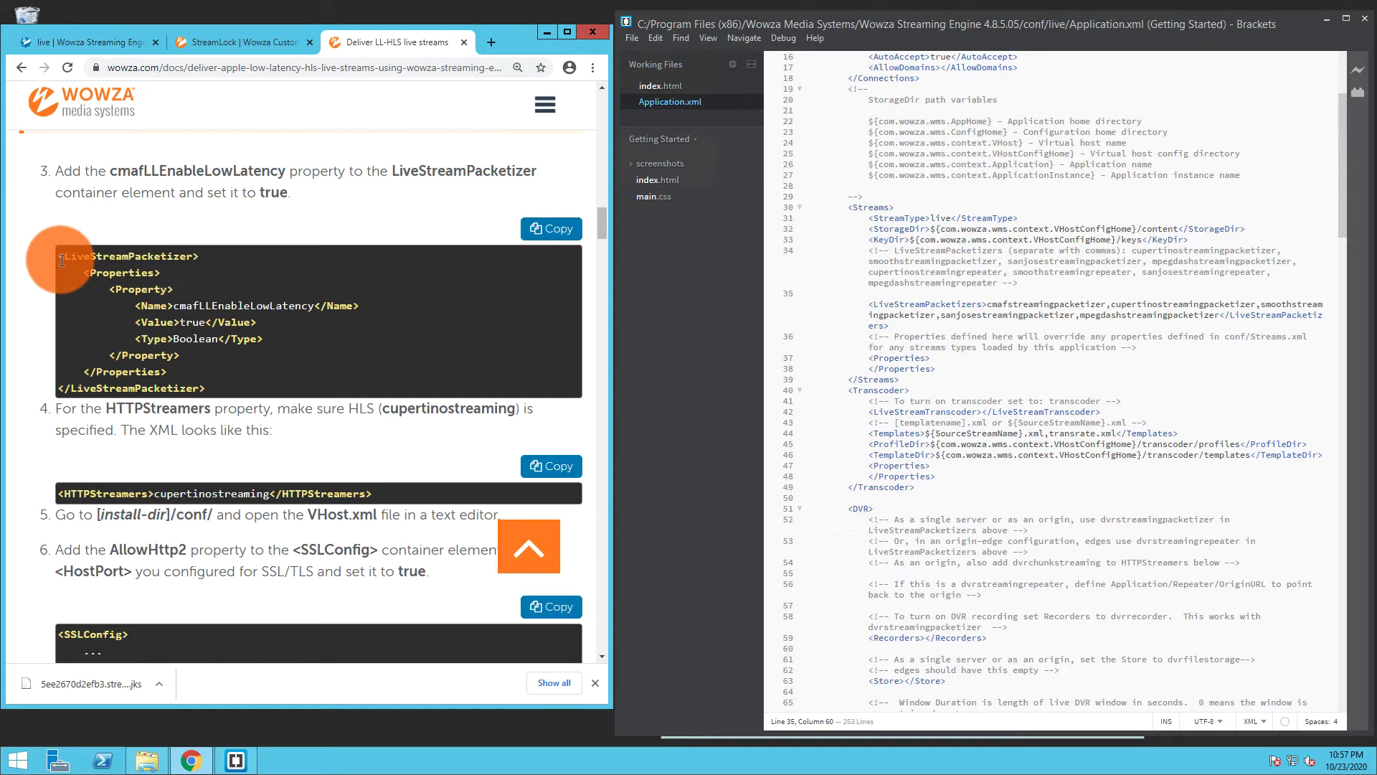
drag(78, 272, 179, 370)
key(ctrl+c)
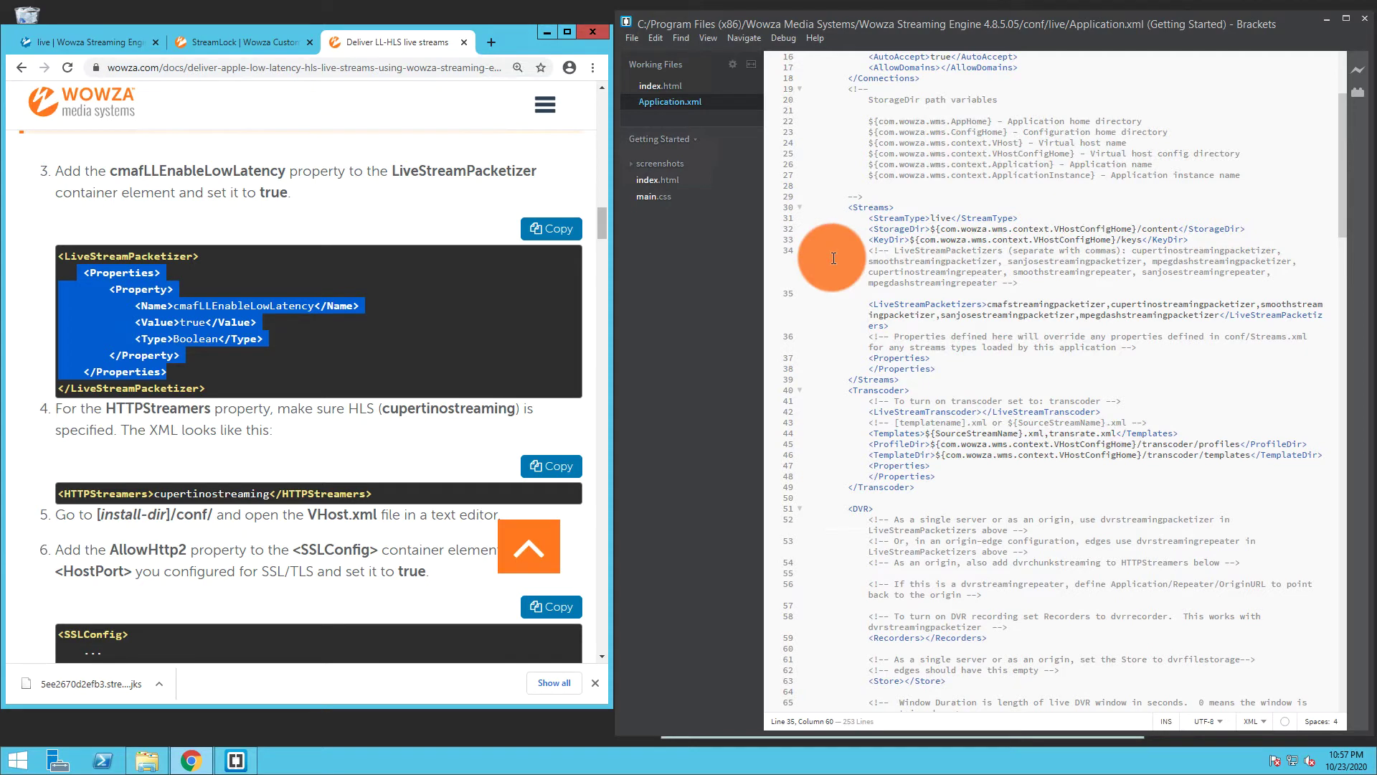
Replace LiveStreamPacketizer's empty Properties with the cmafLLEnableLowLatency (Boolean, true) block and fix indentation
click(857, 229)
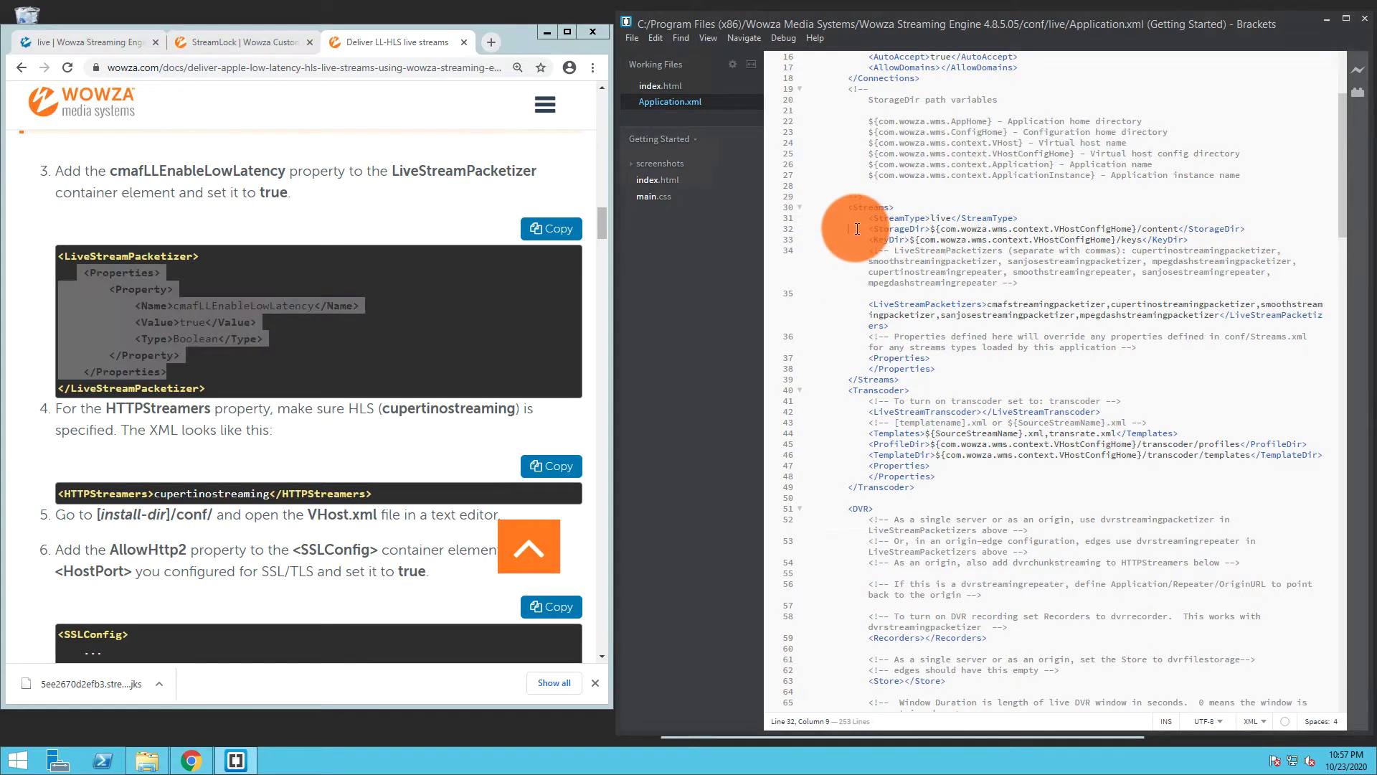
scroll(857, 229, down, 10)
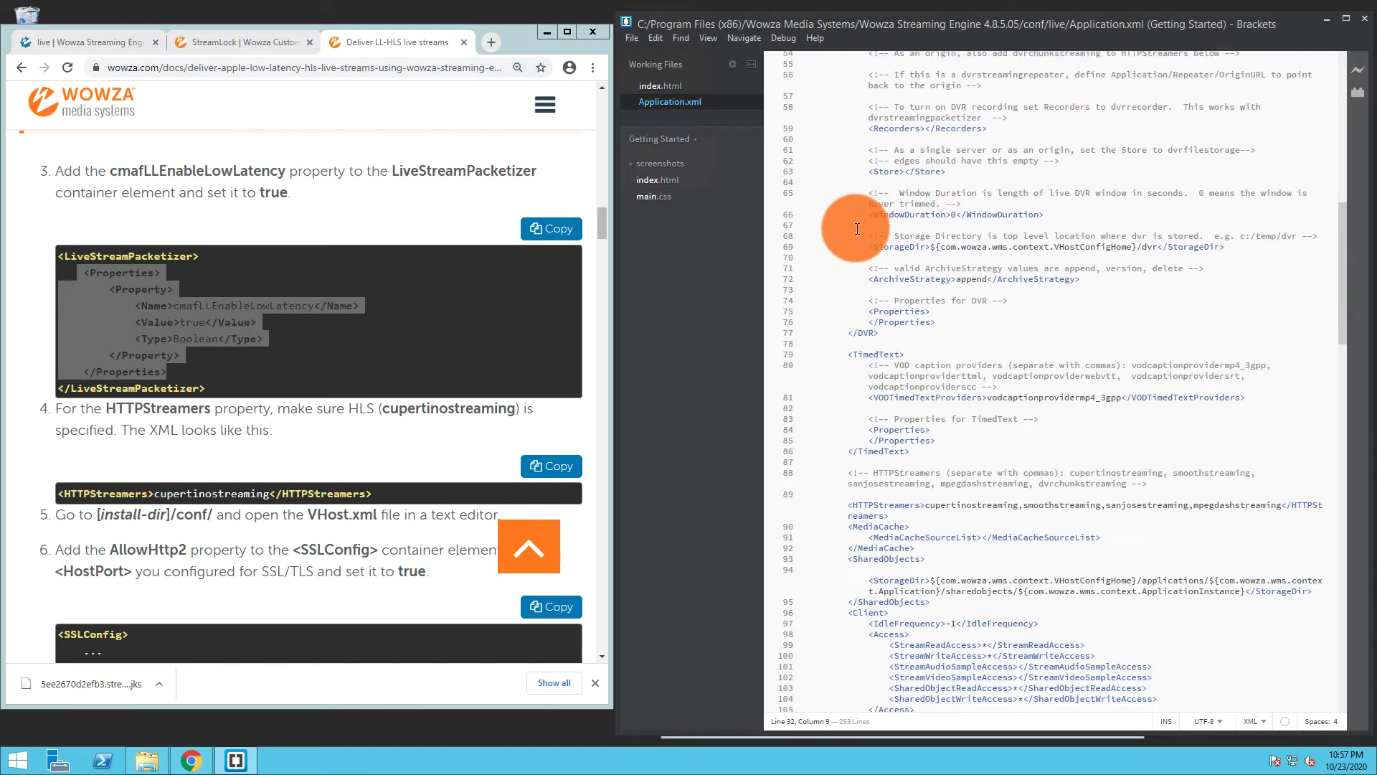
scroll(857, 229, down, 12)
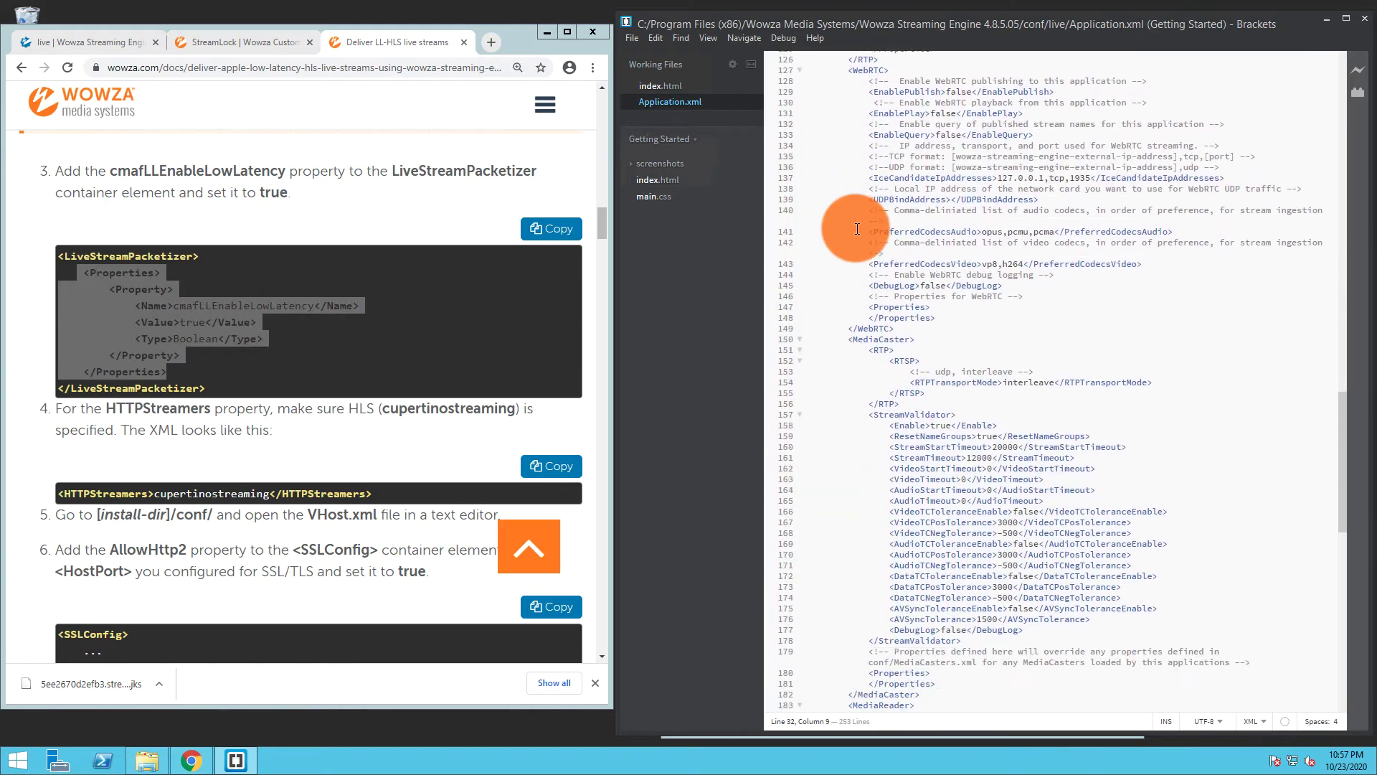
scroll(857, 229, down, 5)
scroll(857, 229, down, 3)
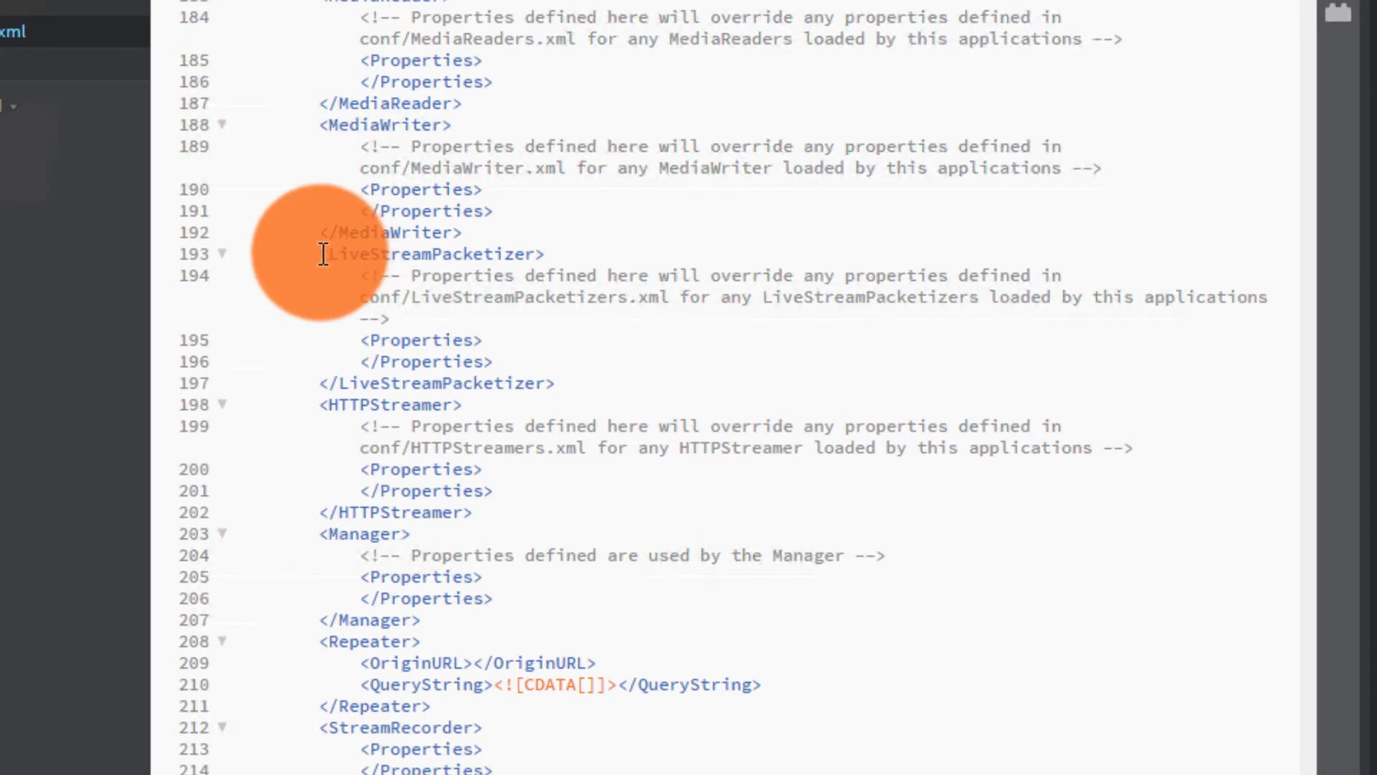
click(324, 254)
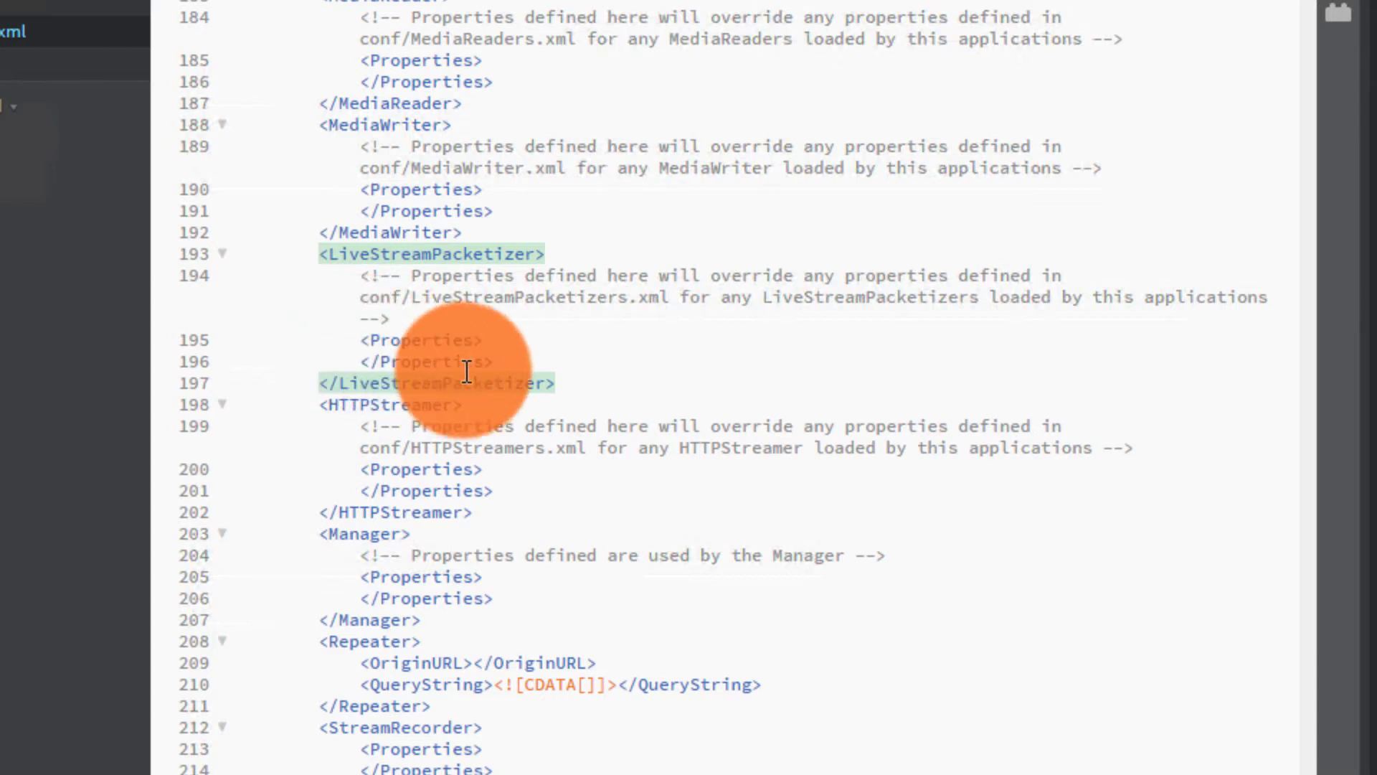
drag(496, 363, 218, 341)
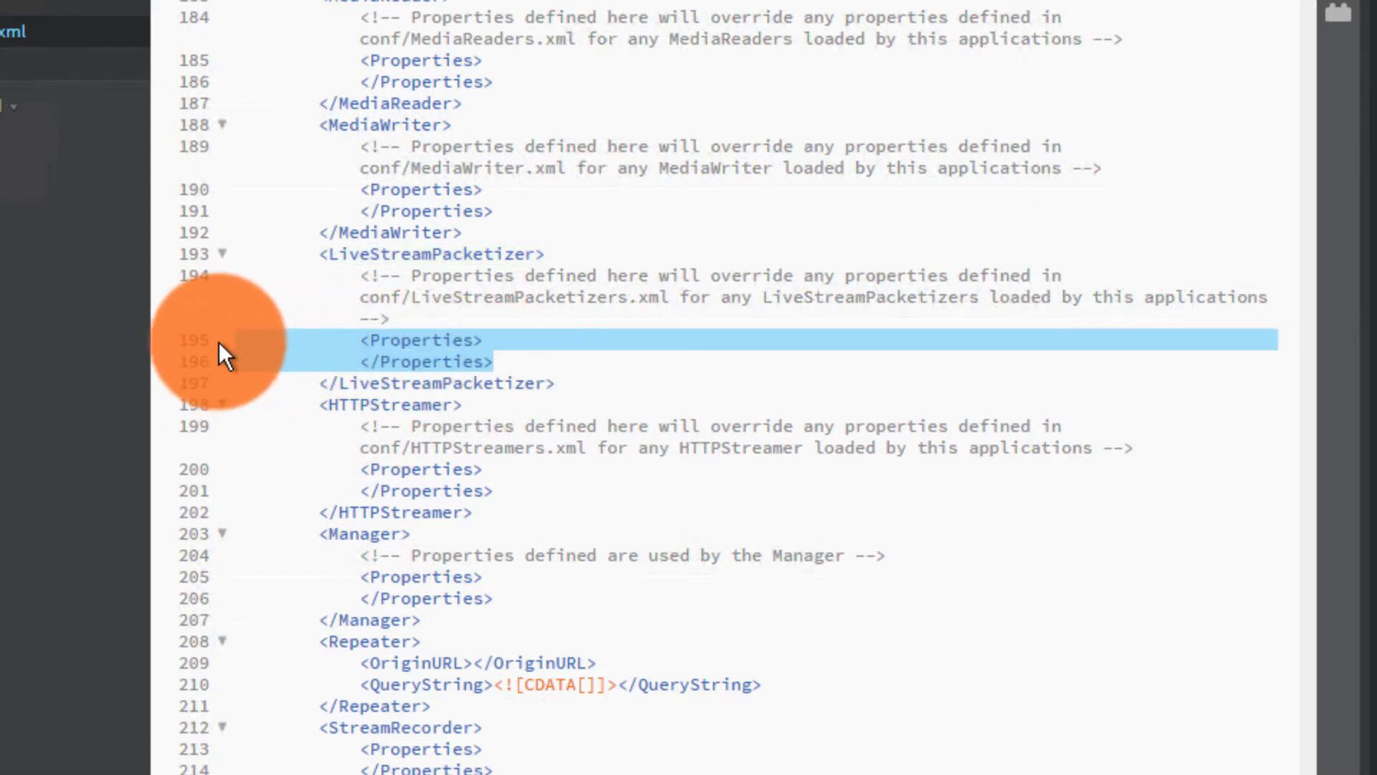
key(ctrl+v)
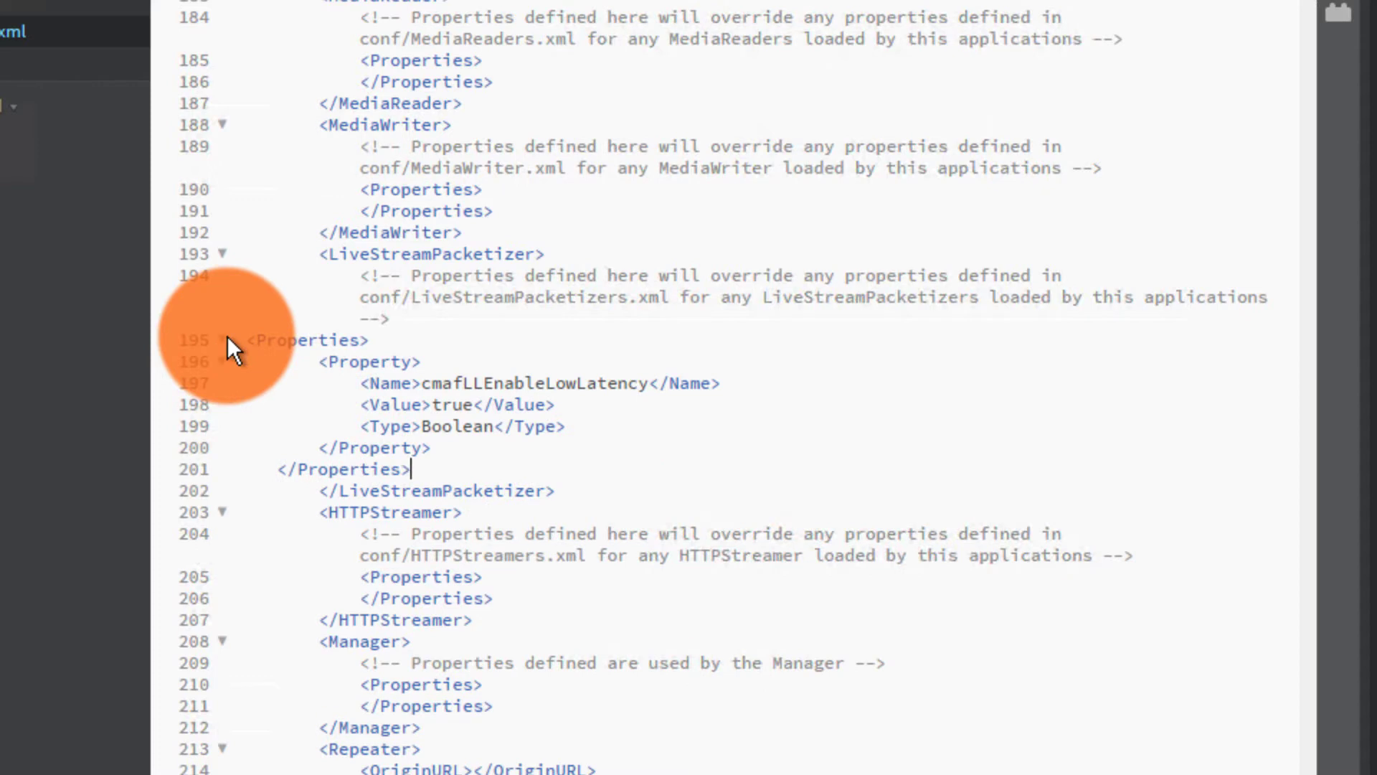
drag(277, 469, 209, 469)
key(BackSpace)
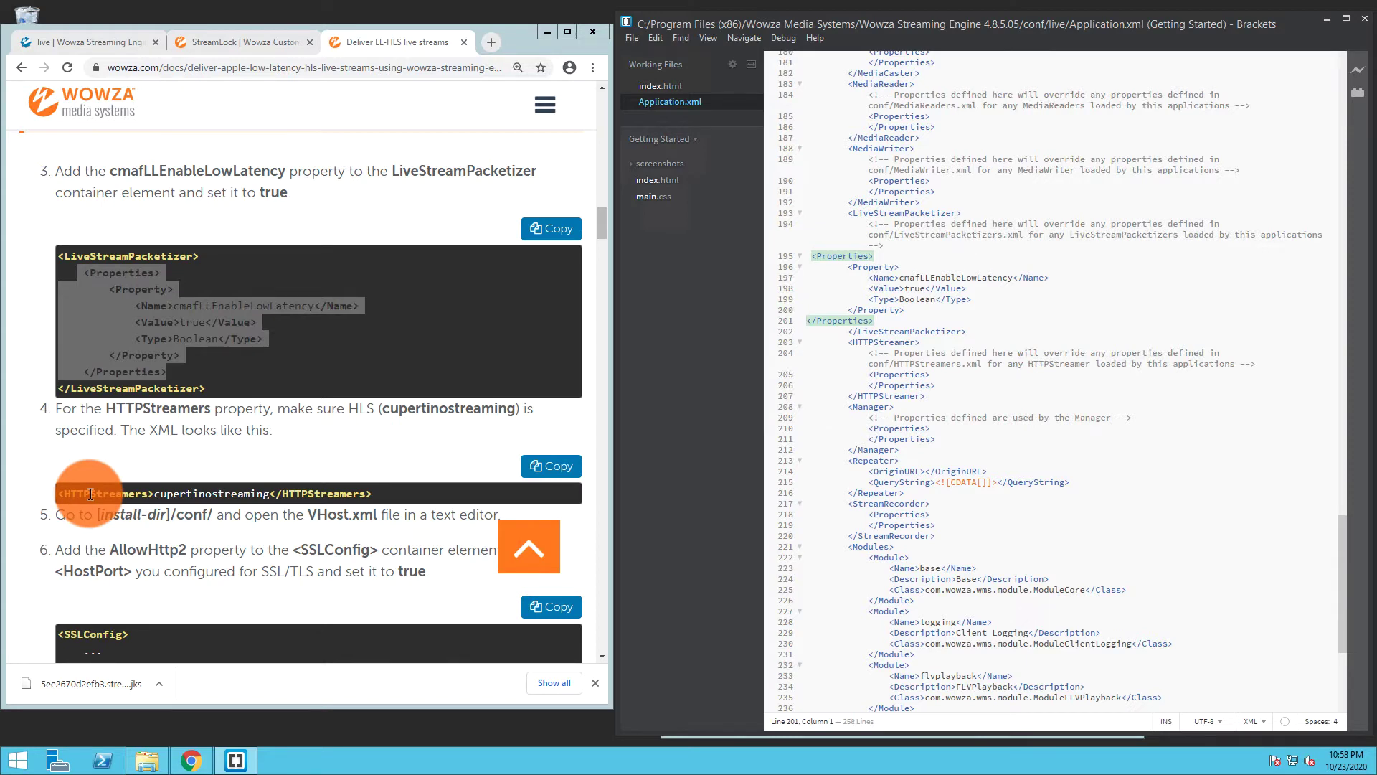
Search Application.xml for '<https' to find HTTPStreamers, then select the docs' AllowHttp2 sample line
key(ctrl+f)
text(<htt)
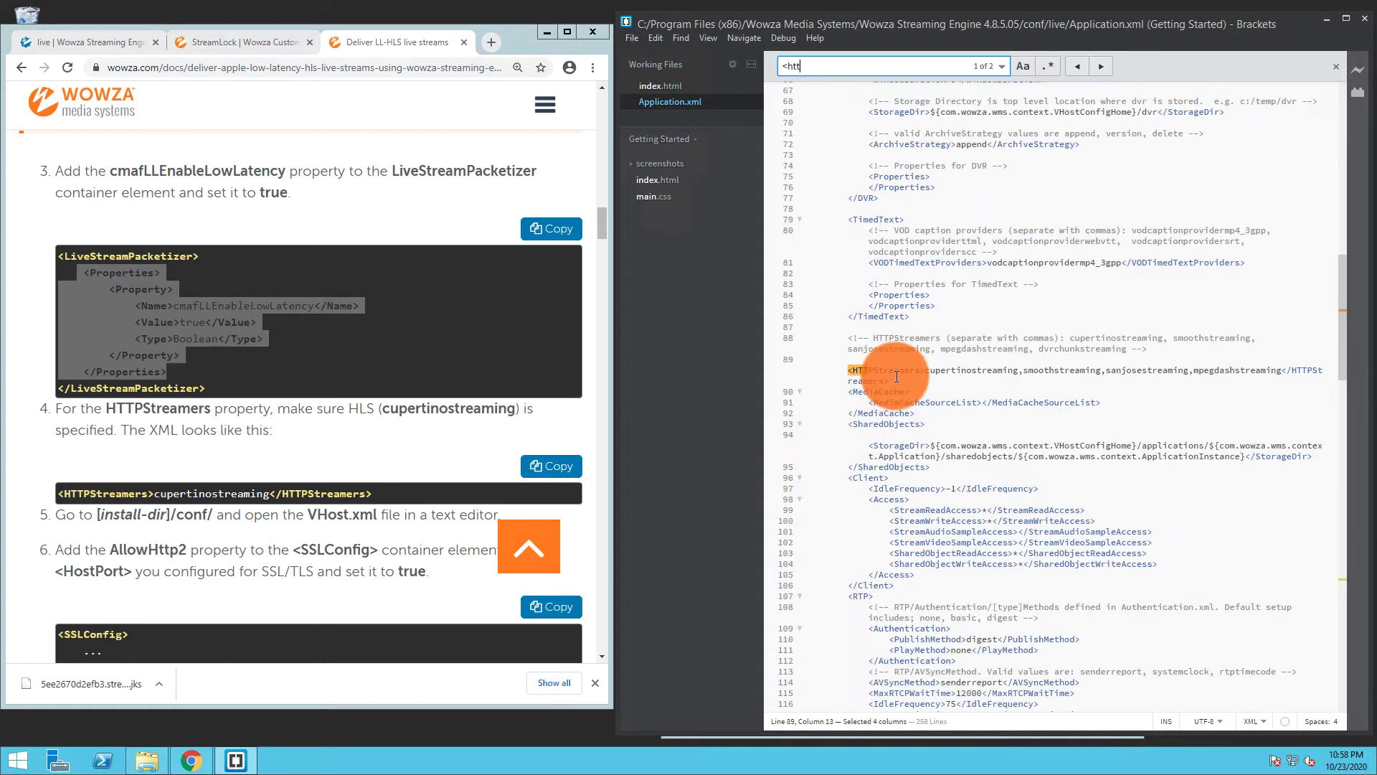
text(ps)
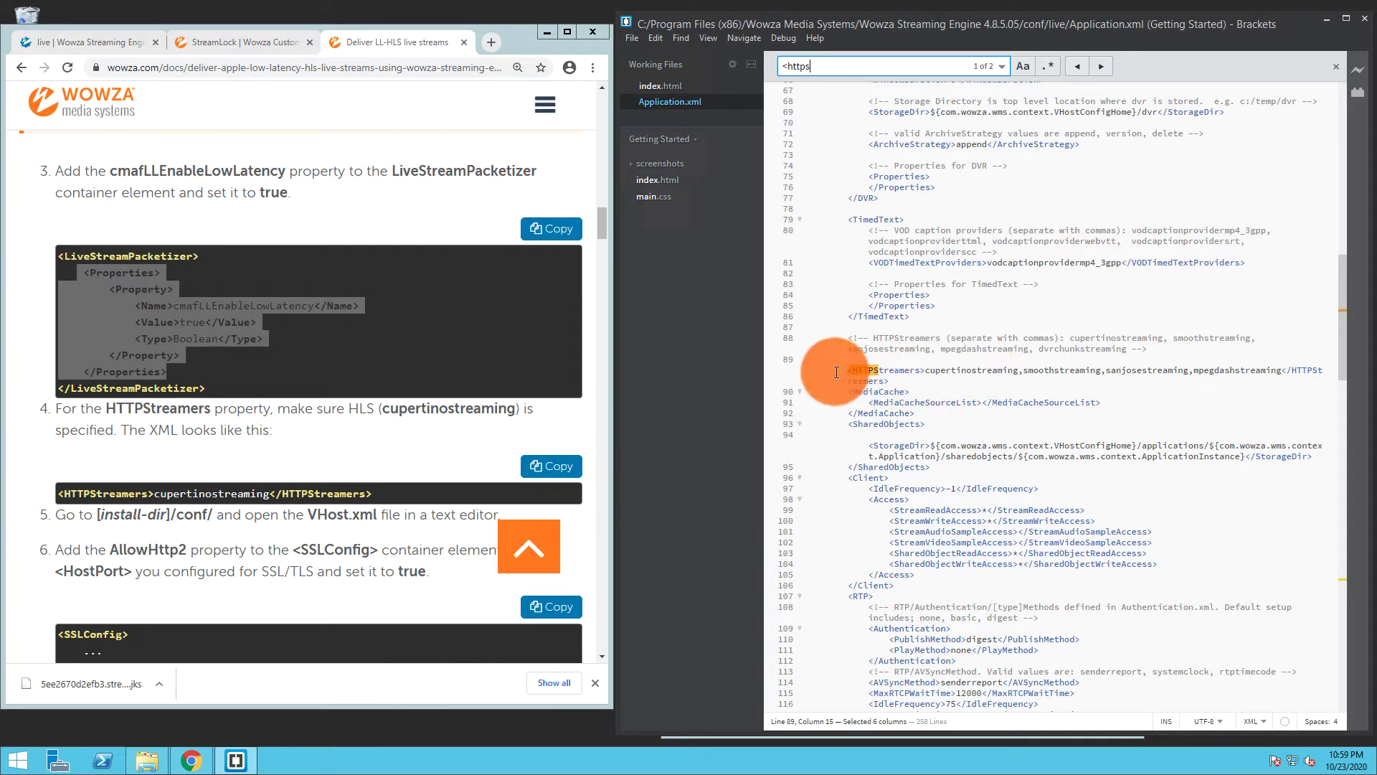
drag(604, 212, 603, 231)
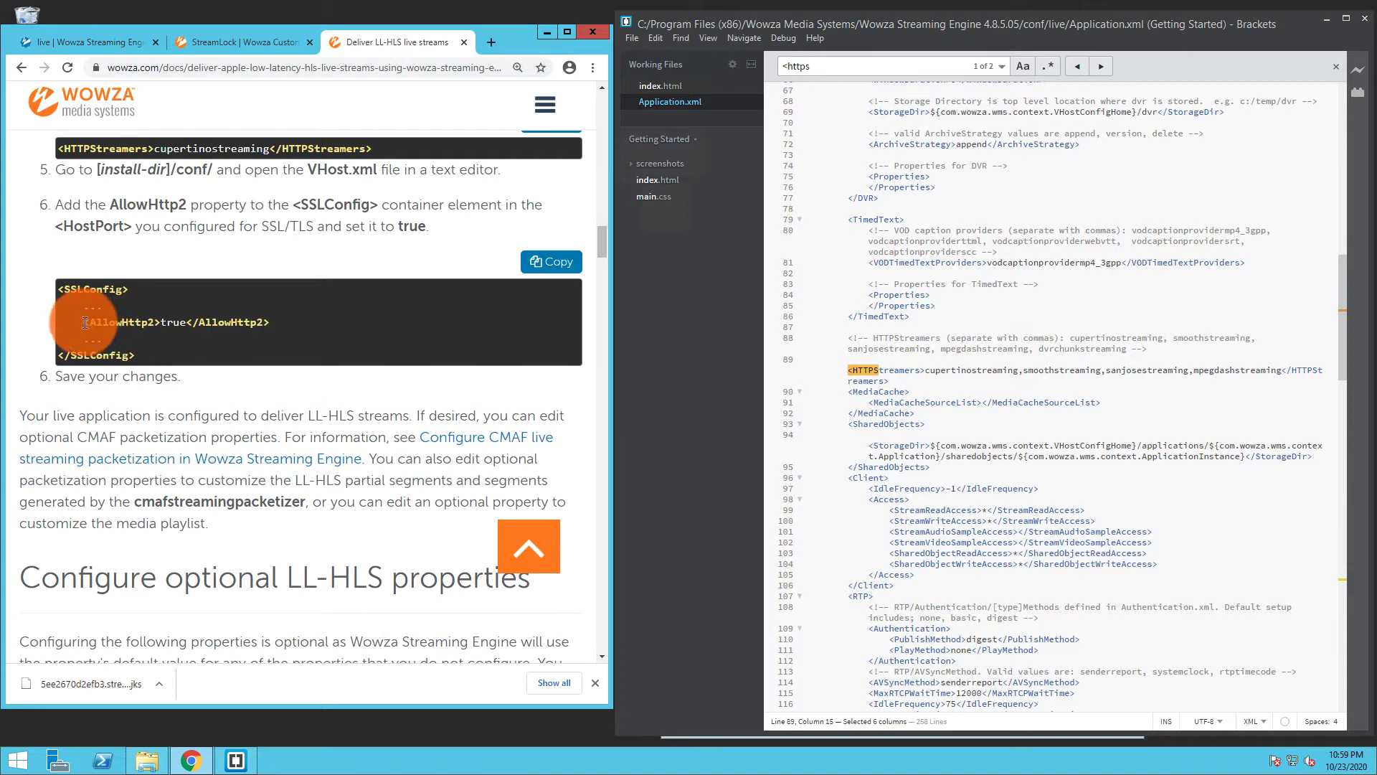
drag(83, 323, 267, 323)
key(ctrl+c)
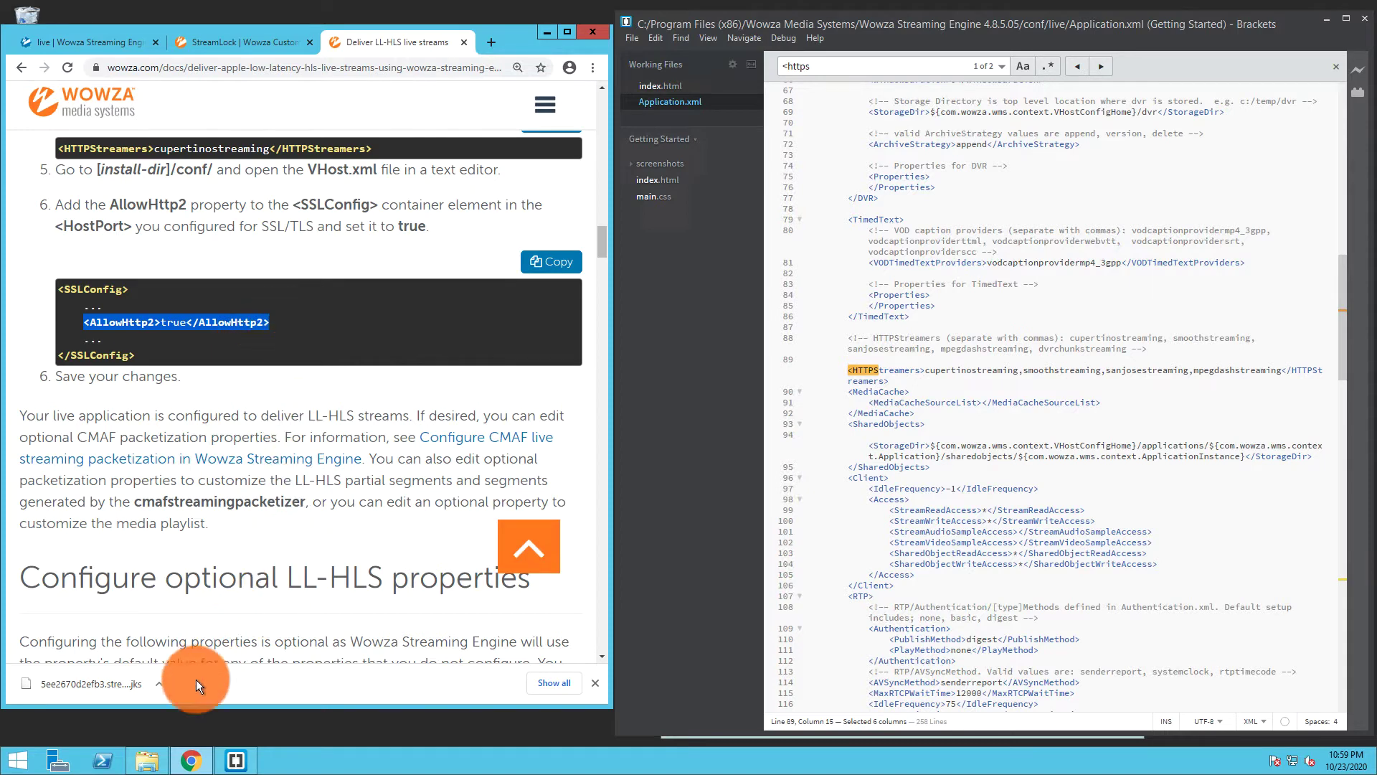
Open VHost.xml from the Wowza Streaming Engine conf folder in Brackets
click(150, 760)
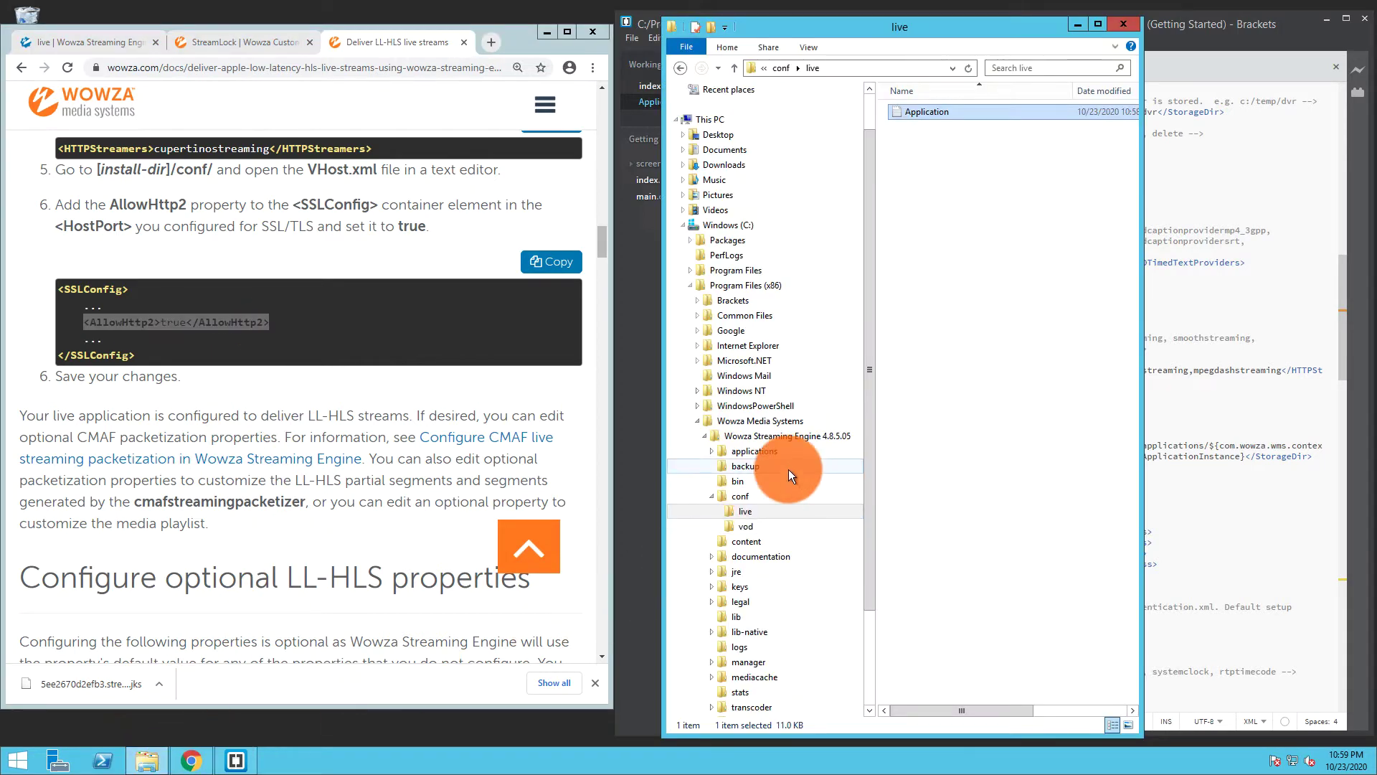
click(768, 495)
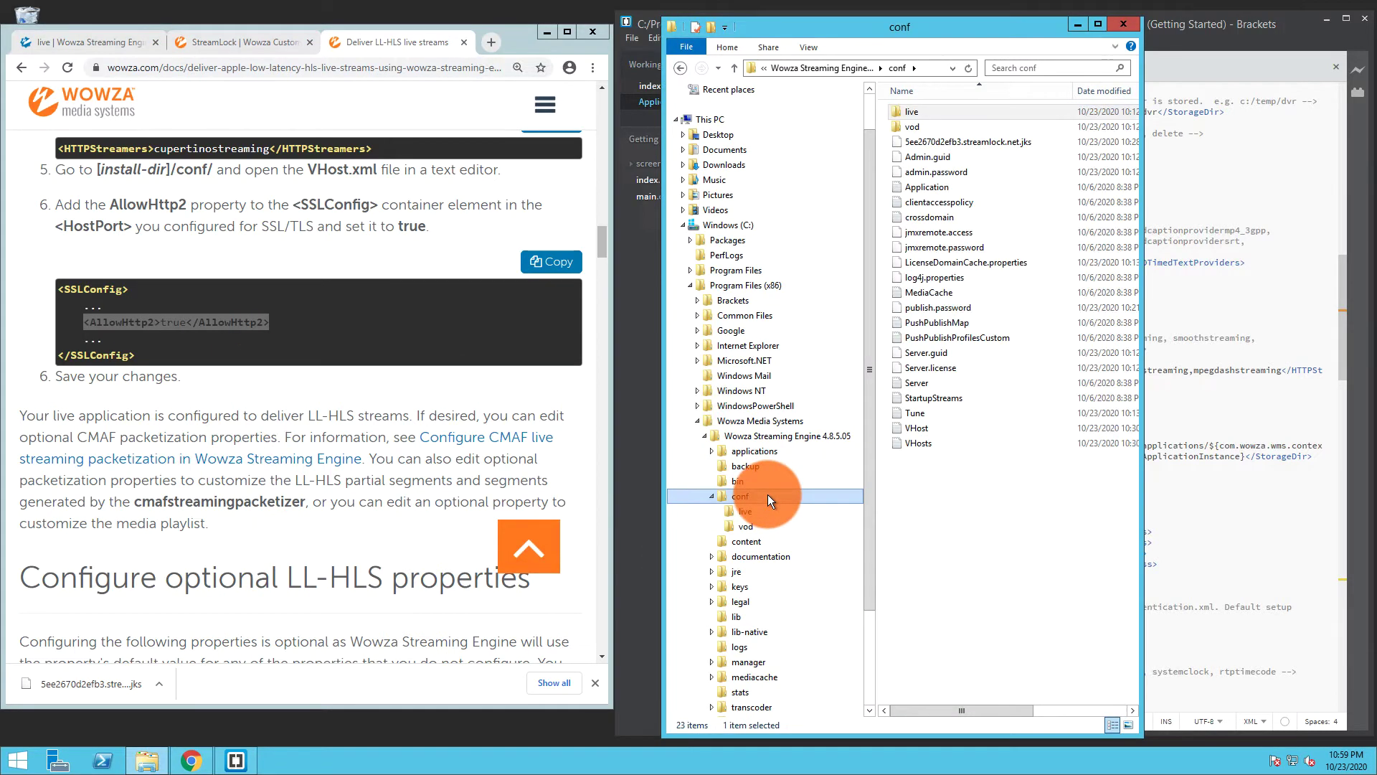
click(913, 429)
right_click(910, 429)
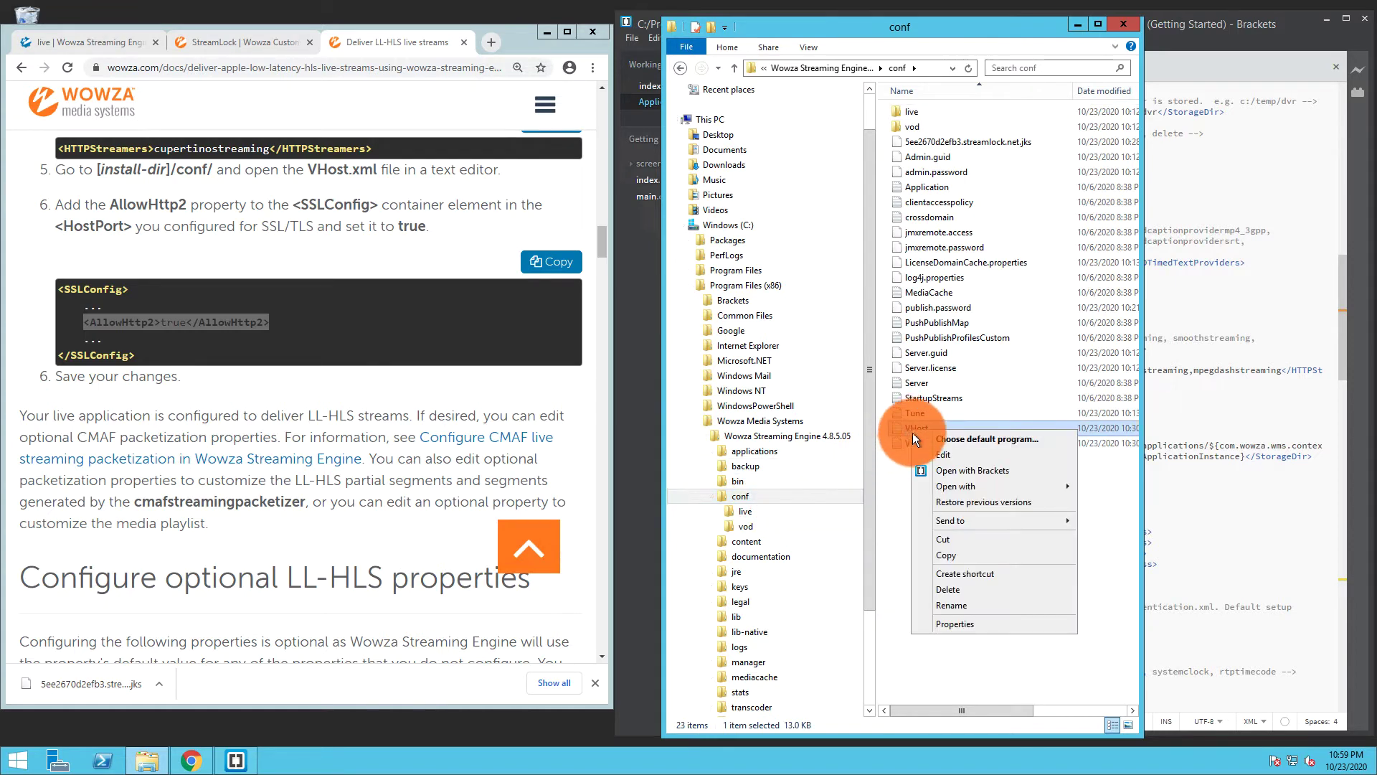
click(923, 468)
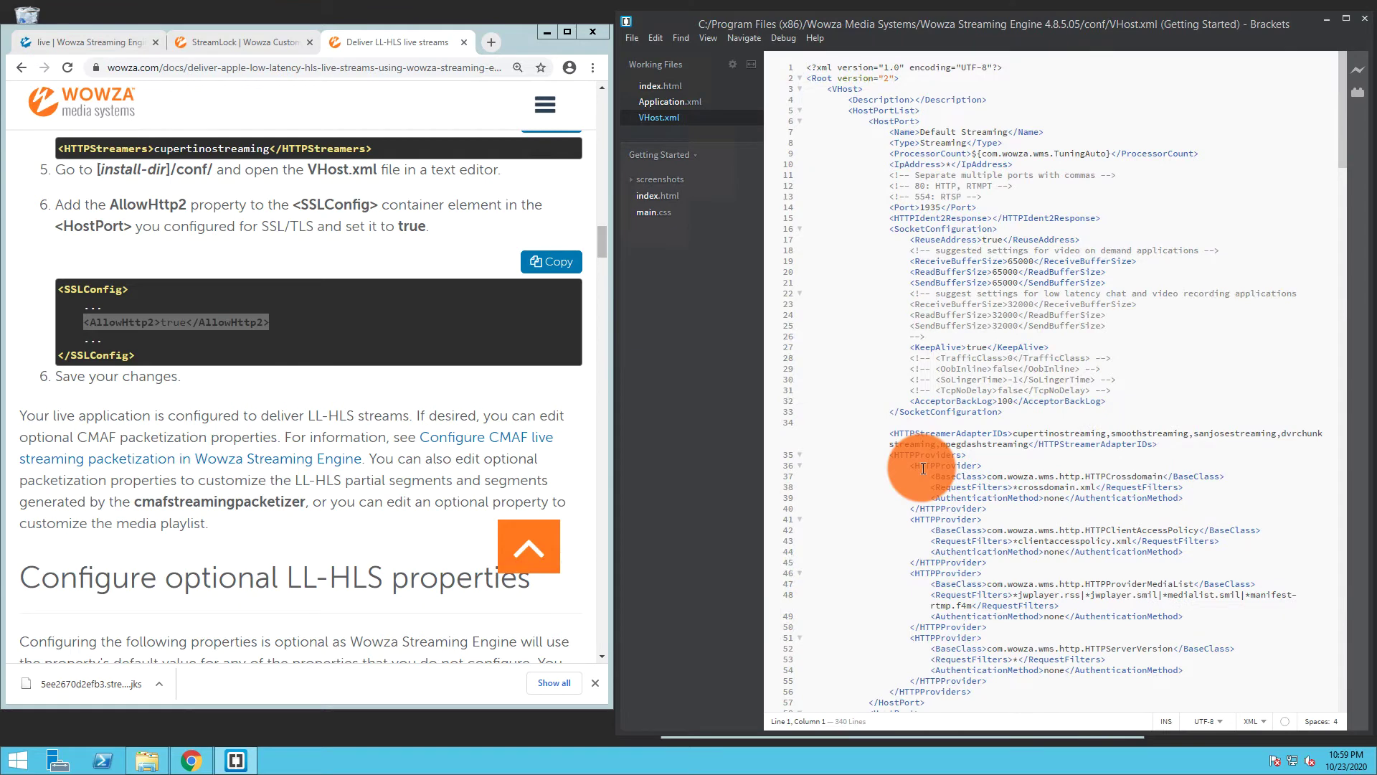
Find '<sslcon' in VHost.xml and paste <AllowHttp2>true</AllowHttp2> on the empty SSLConfig line
key(ctrl+f)
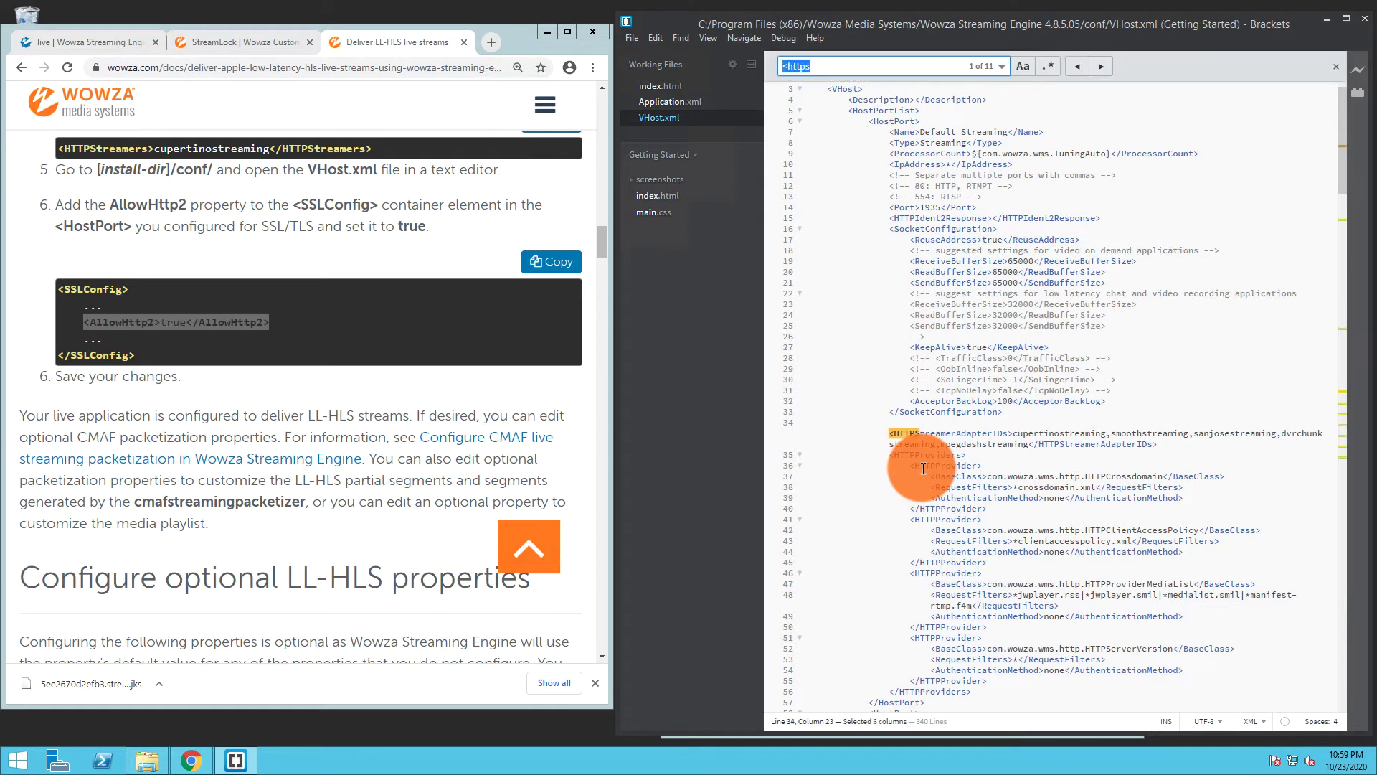
text(<)
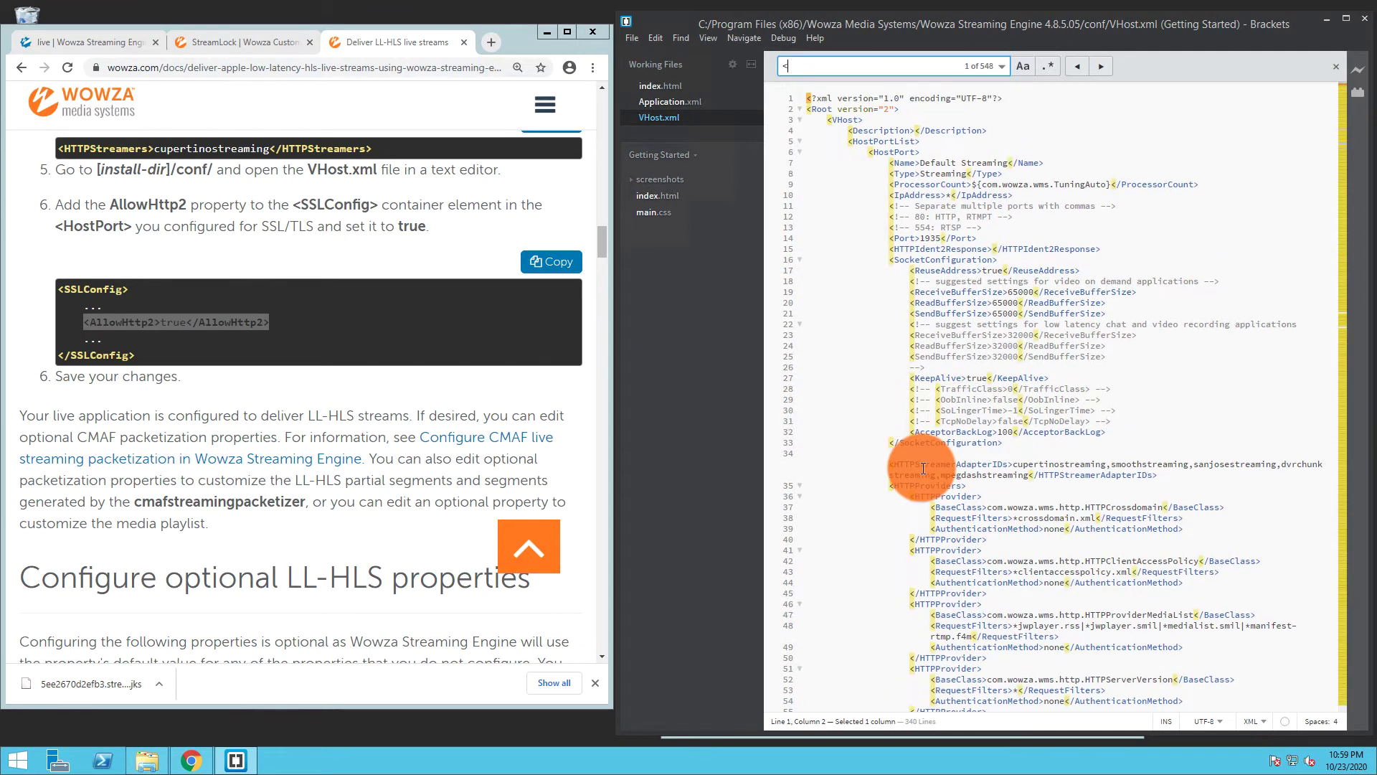
text(sslco)
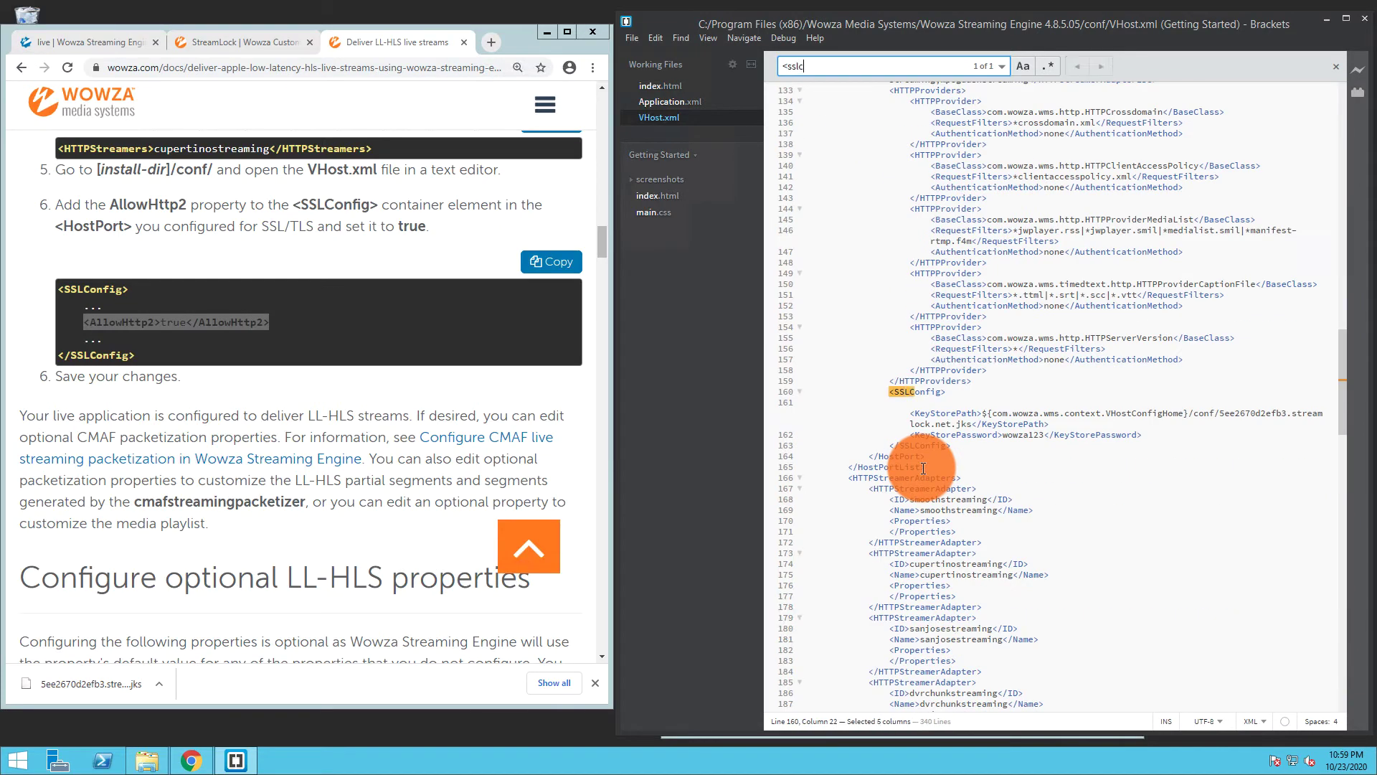
text(n)
click(954, 407)
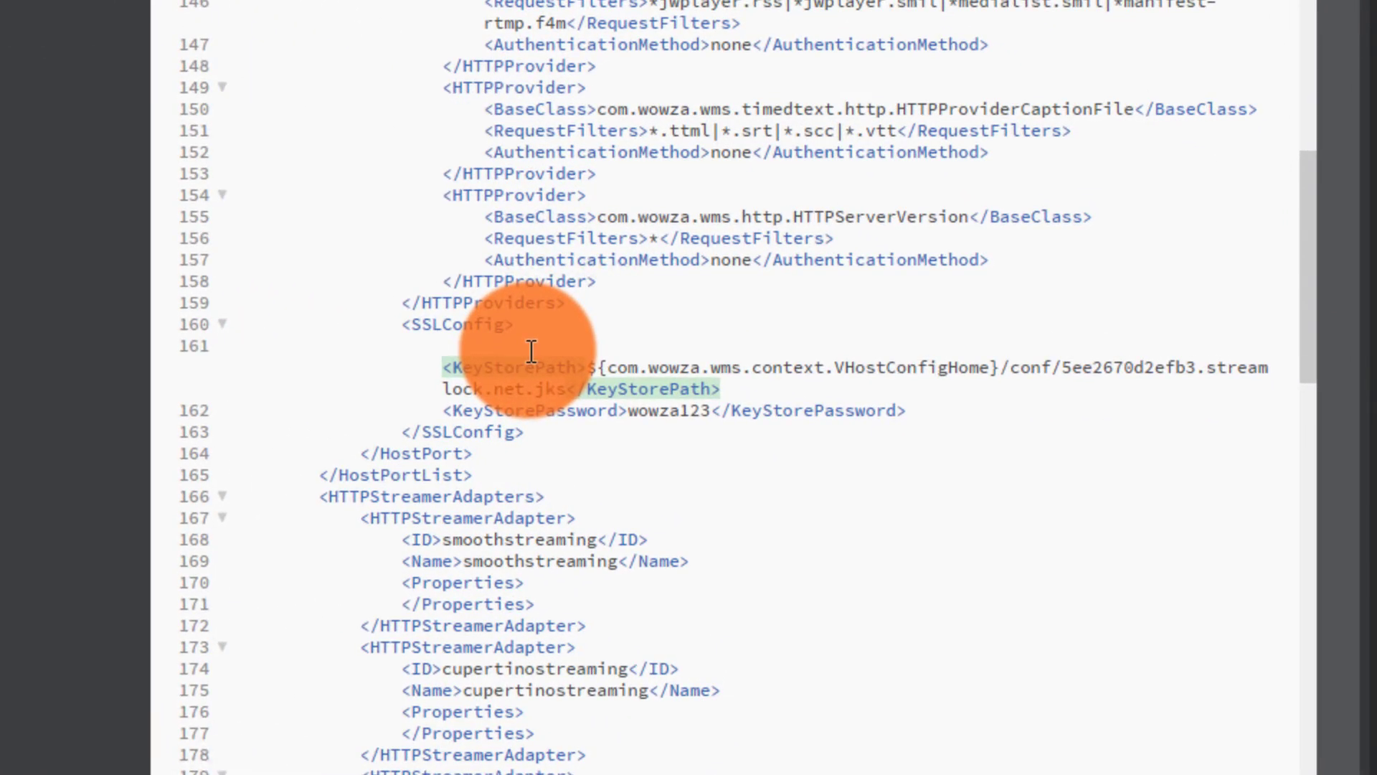
key(ctrl+v)
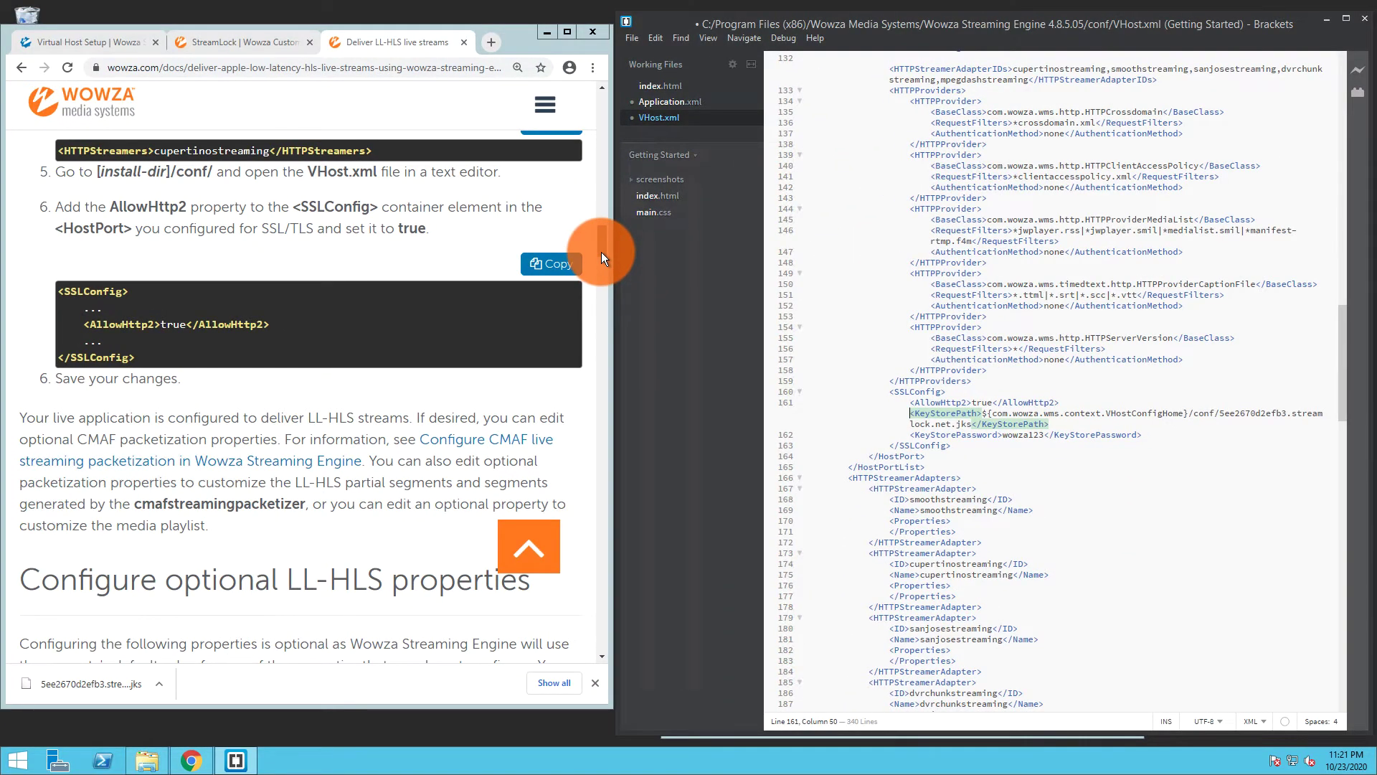
Scroll the docs down to the cmafLLChunkDurationTargetAudio and cmafLLChunkDurationTargetVideo property rows
drag(601, 252, 601, 274)
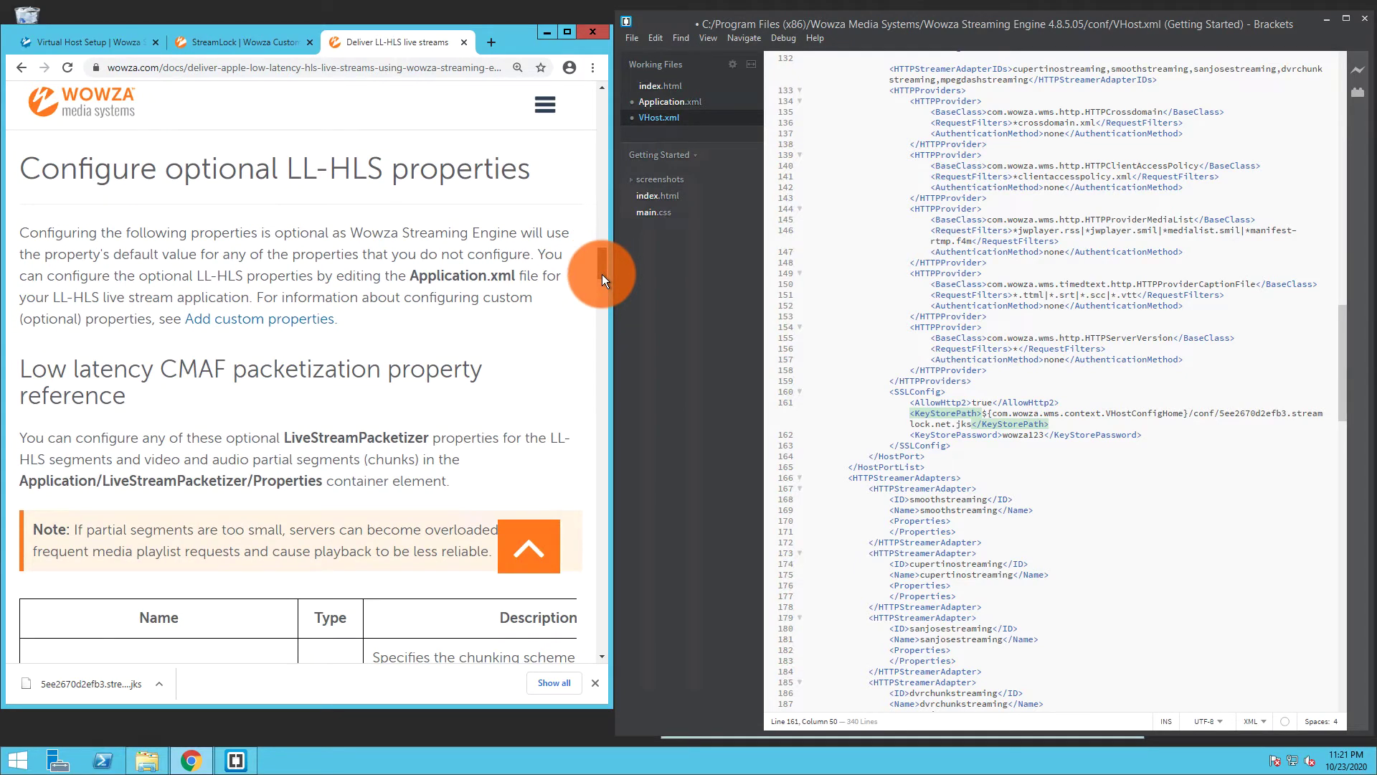
drag(601, 274, 600, 317)
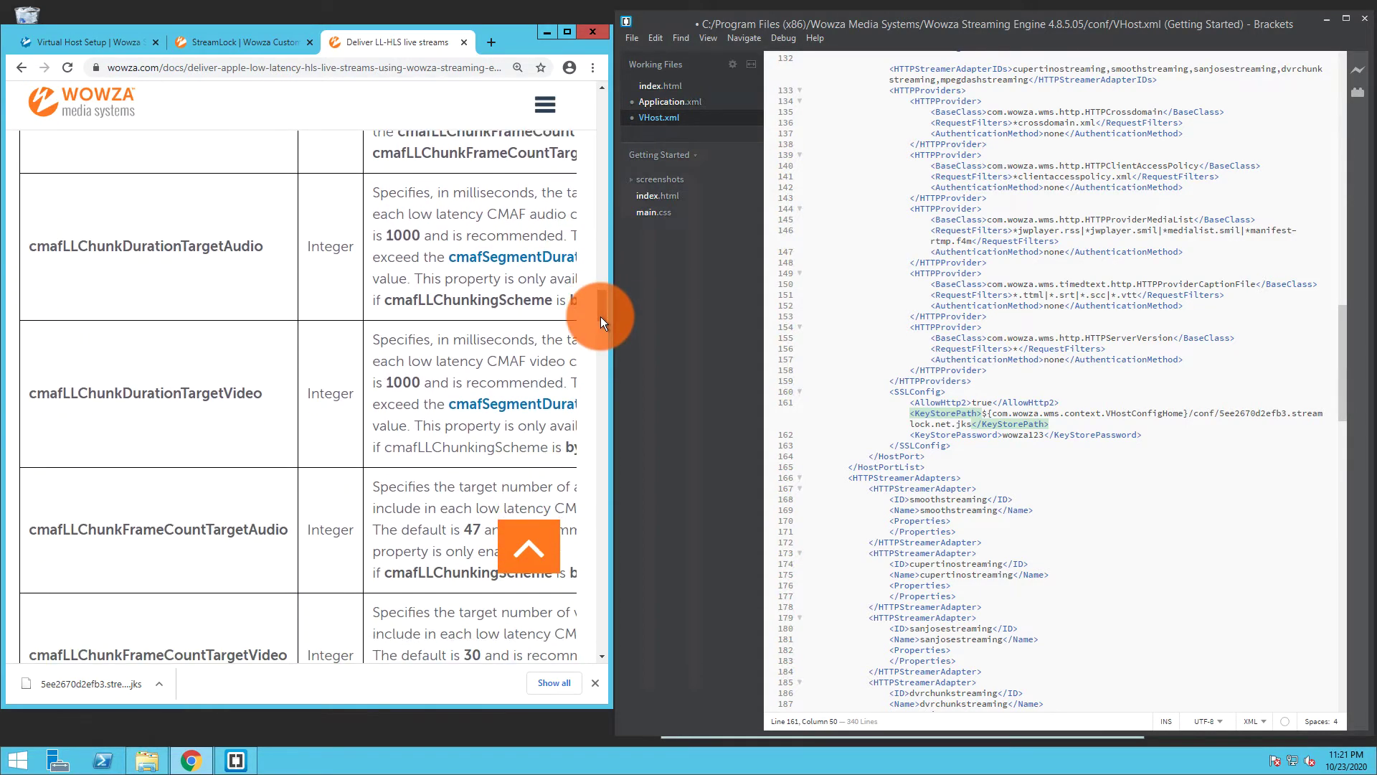
click(207, 290)
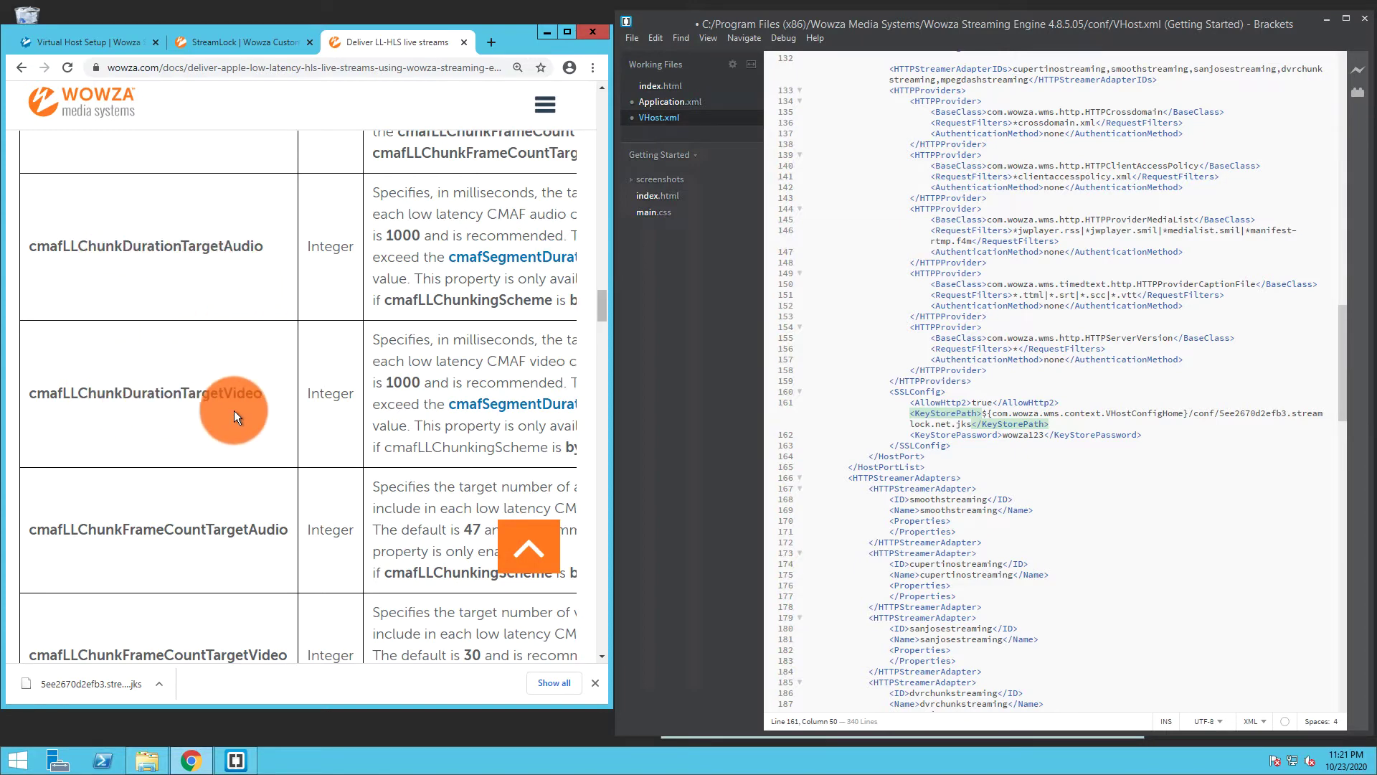
Copy Application.xml's cmafLLEnableLowLatency property block and paste three copies below it
click(669, 103)
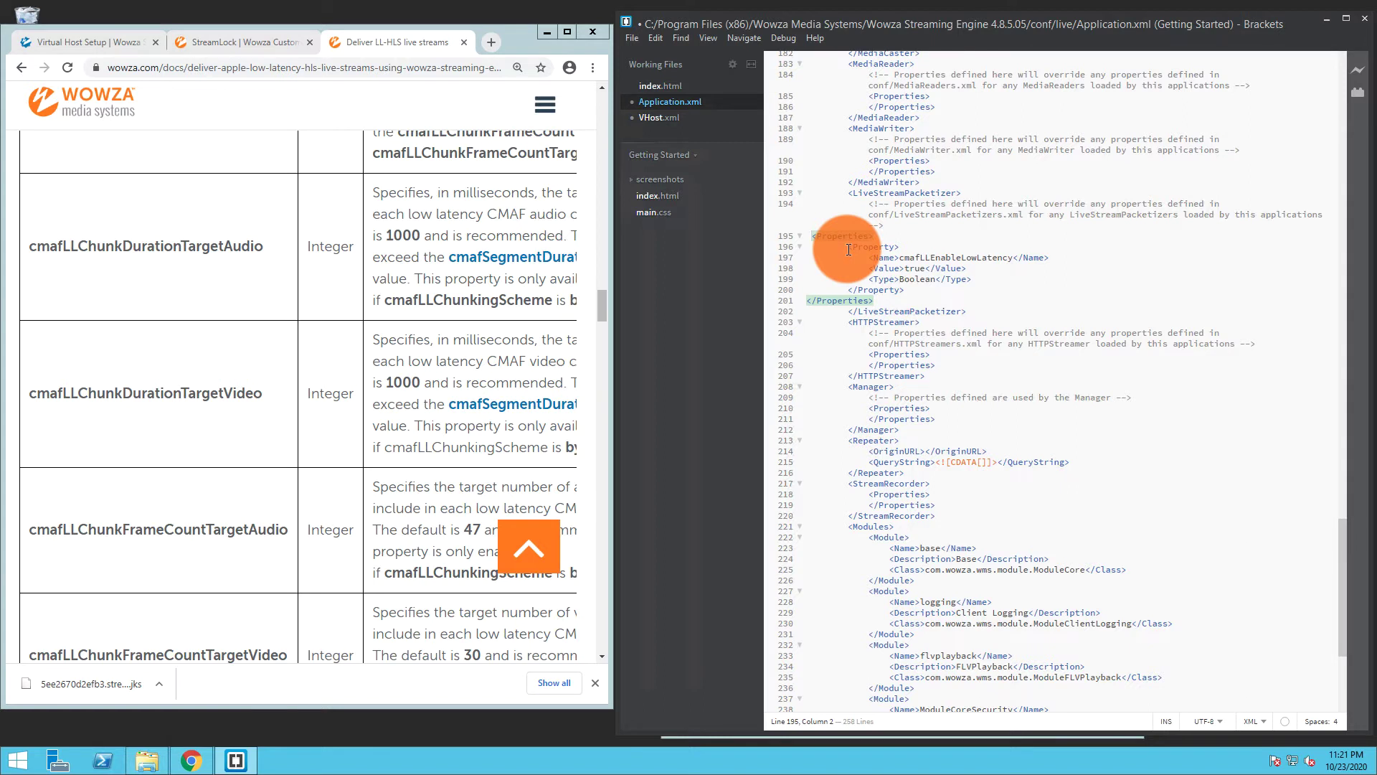
drag(849, 247, 914, 287)
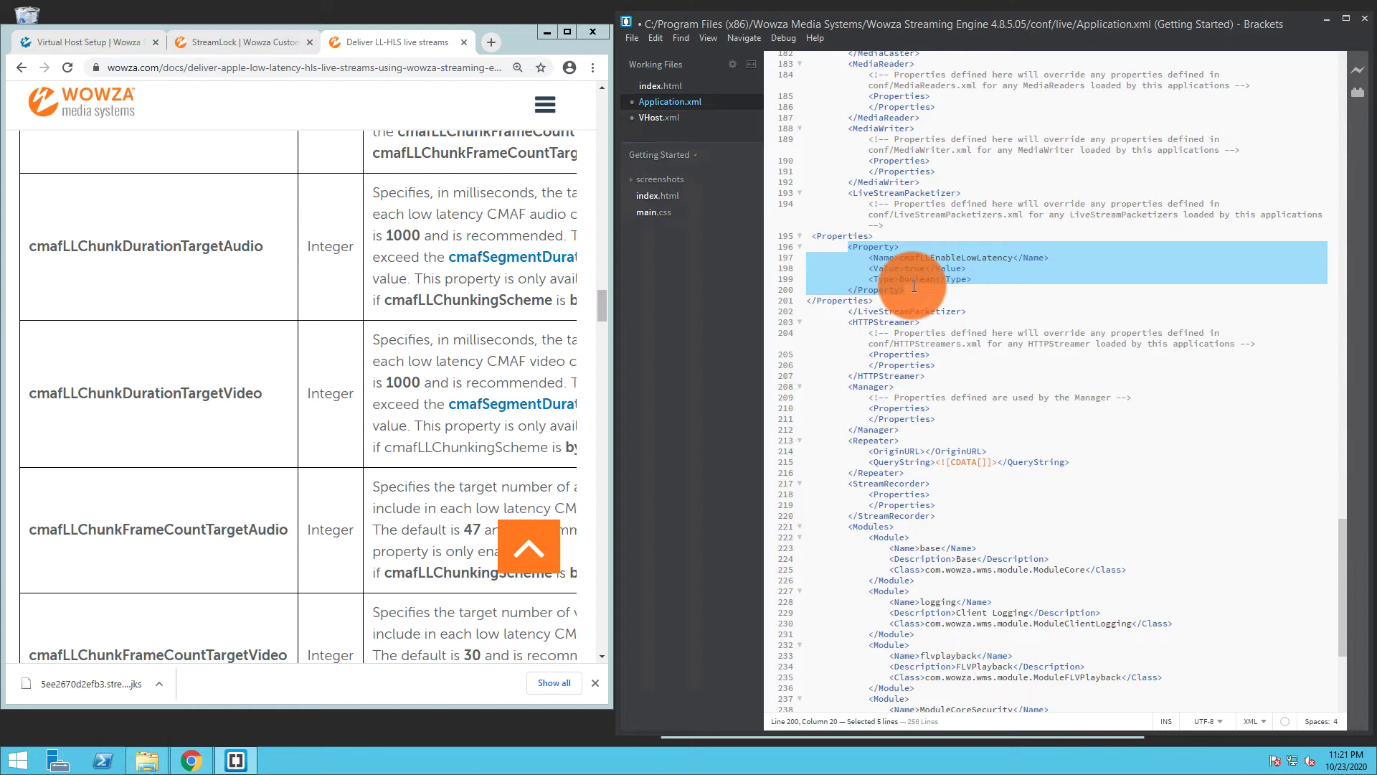
drag(914, 286, 799, 251)
key(ctrl+c)
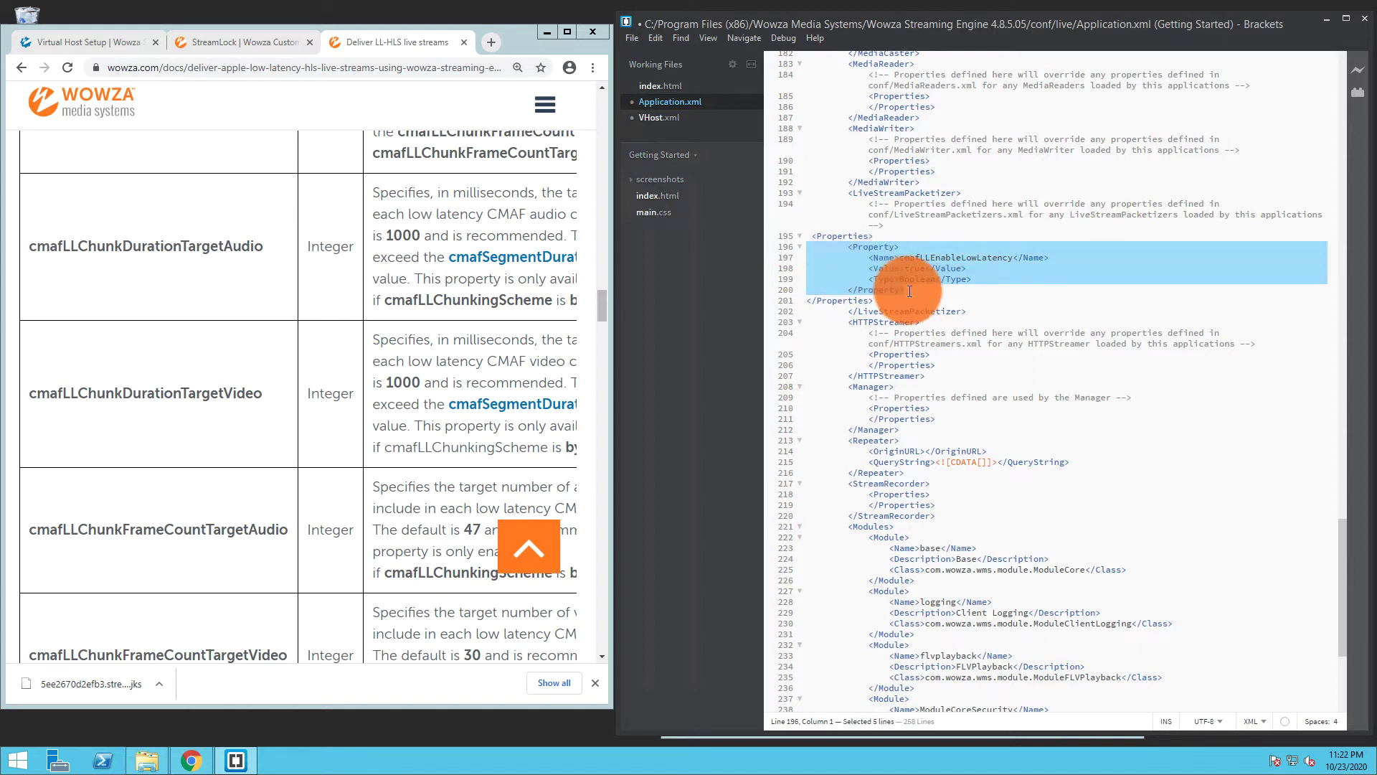
click(910, 290)
key(Return)
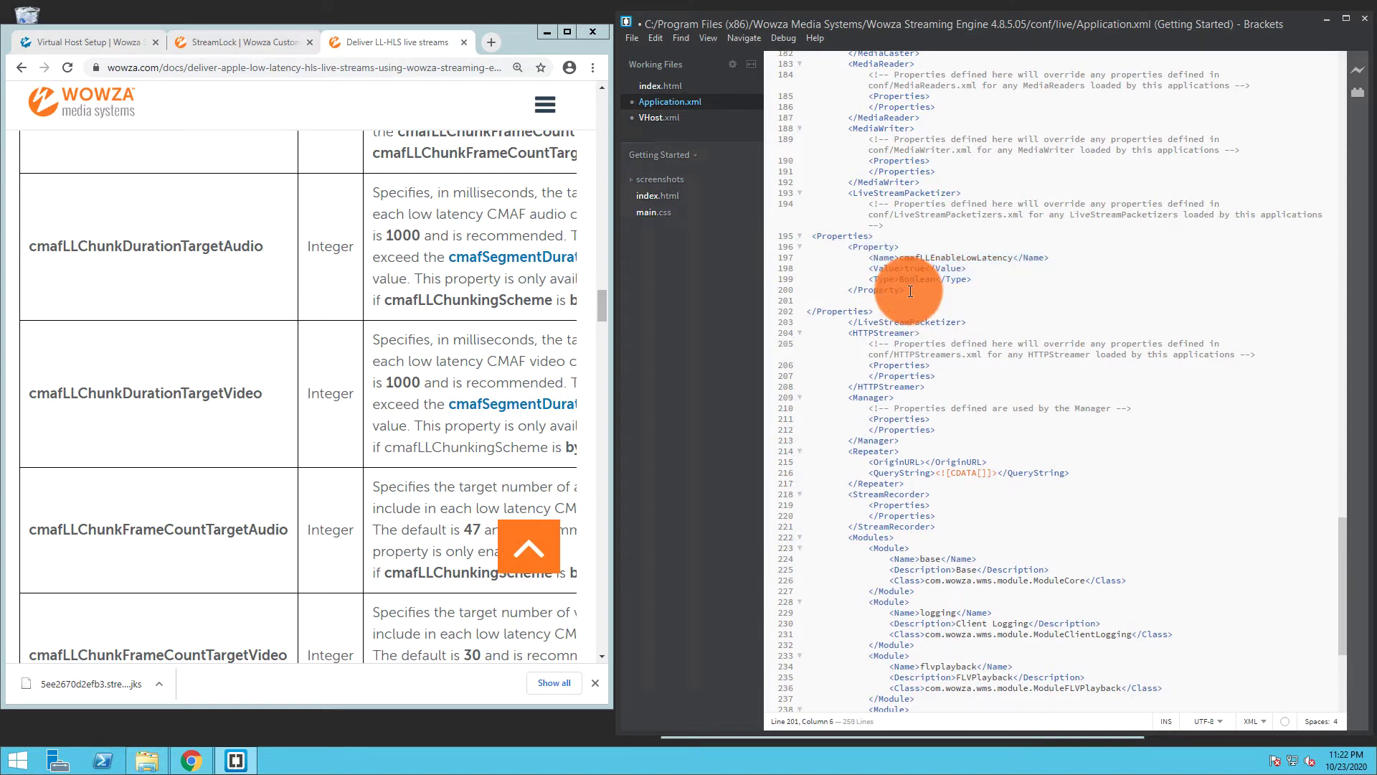
key(ctrl+v)
key(Return)
key(ctrl+v)
key(Return)
key(ctrl+v)
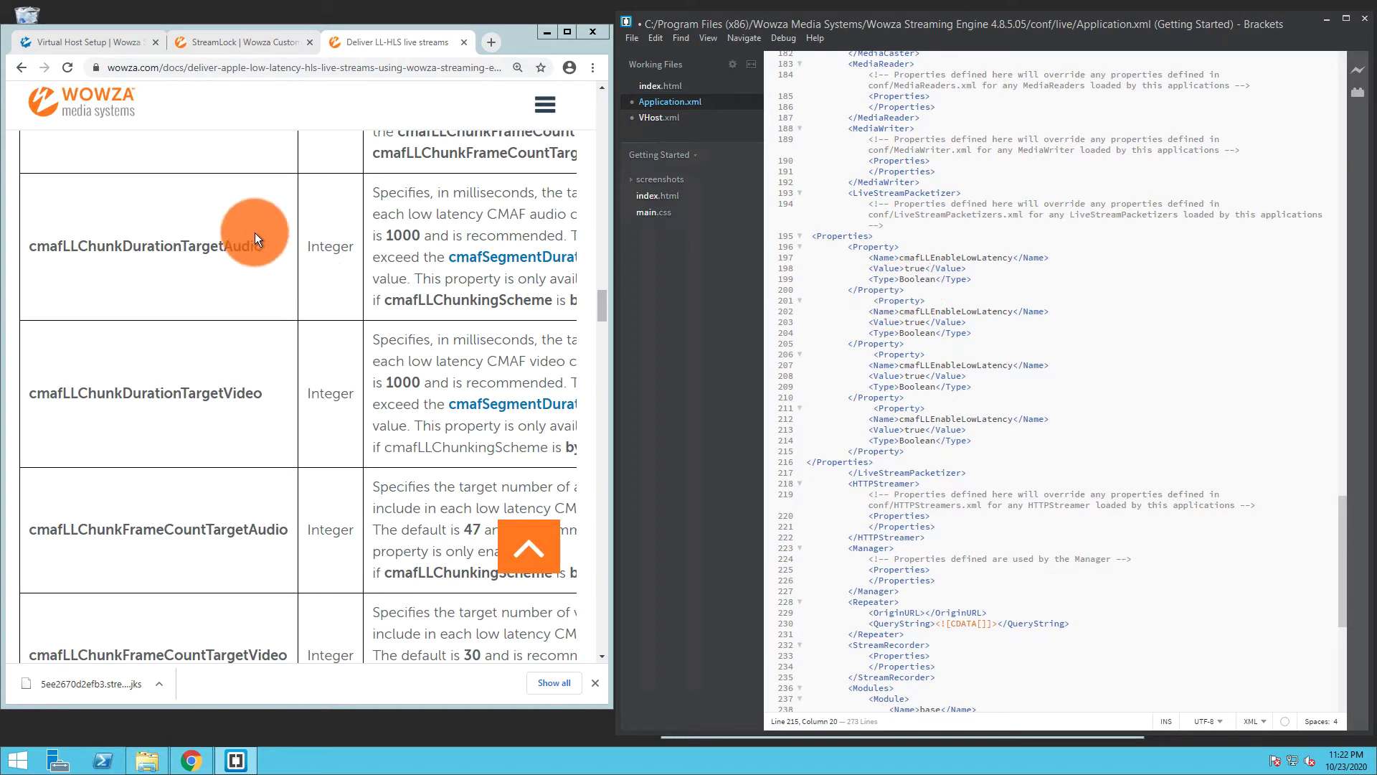
Rename the second and third blocks to cmafLLChunkDurationTargetAudio and cmafLLChunkDurationTargetVideo from the docs
drag(267, 240, 32, 246)
key(ctrl+c)
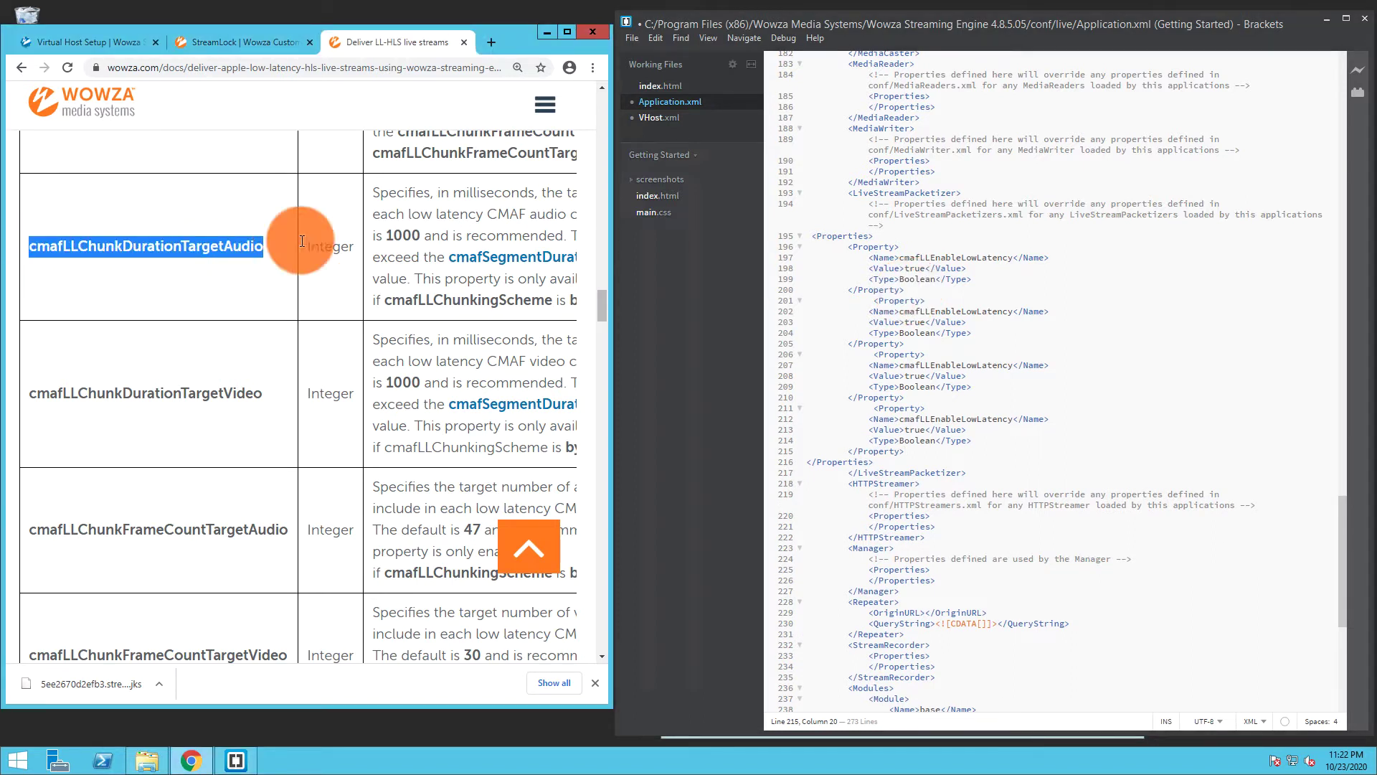
click(901, 310)
drag(901, 310, 1018, 311)
key(ctrl+v)
click(44, 387)
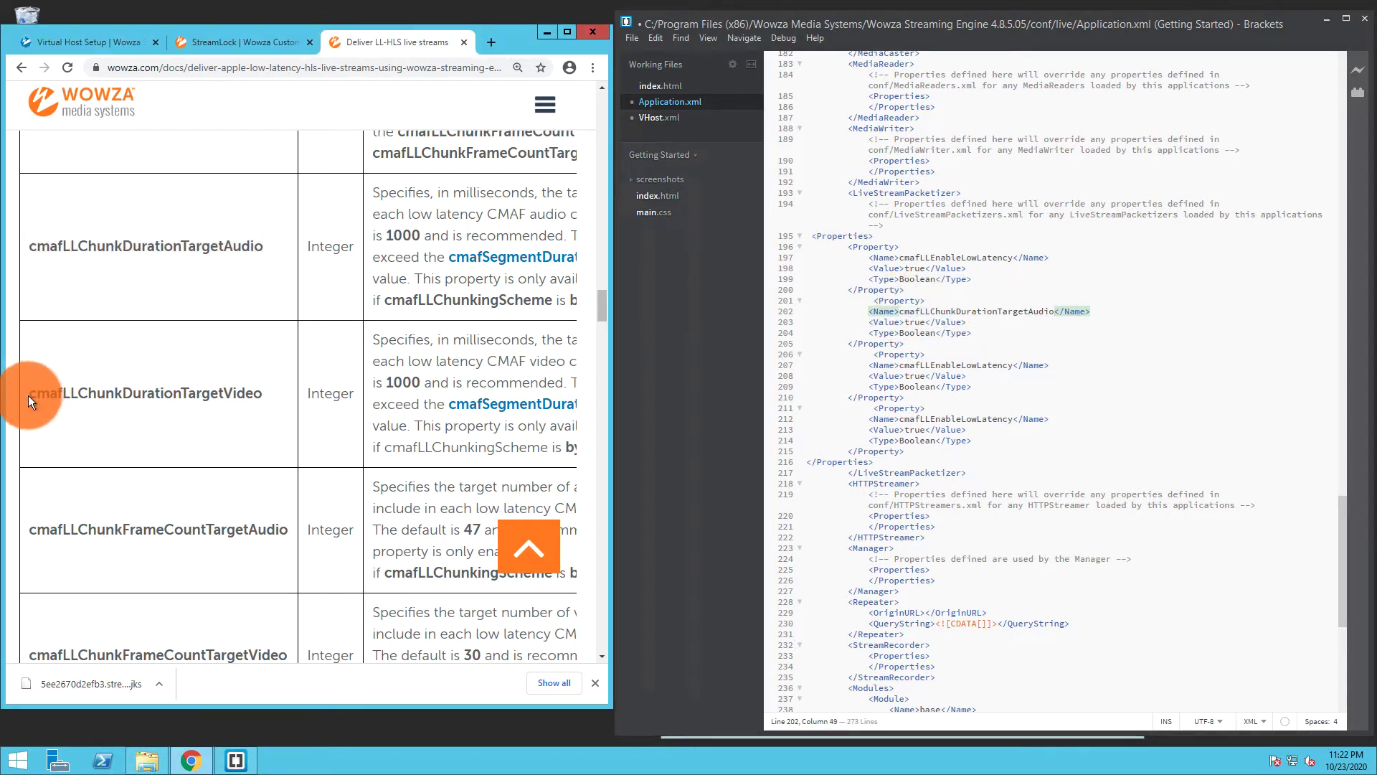
drag(28, 394, 263, 395)
key(ctrl+c)
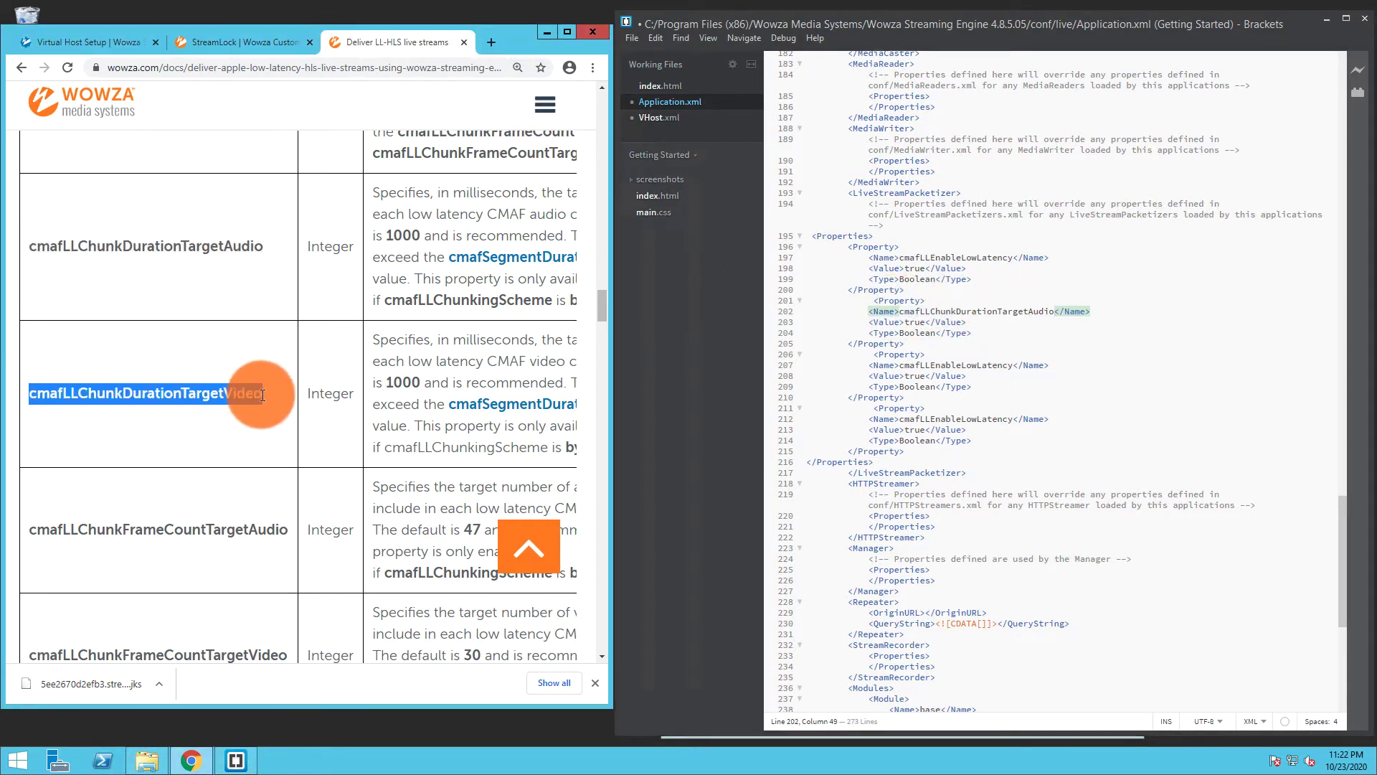
drag(899, 365, 1015, 367)
key(ctrl+v)
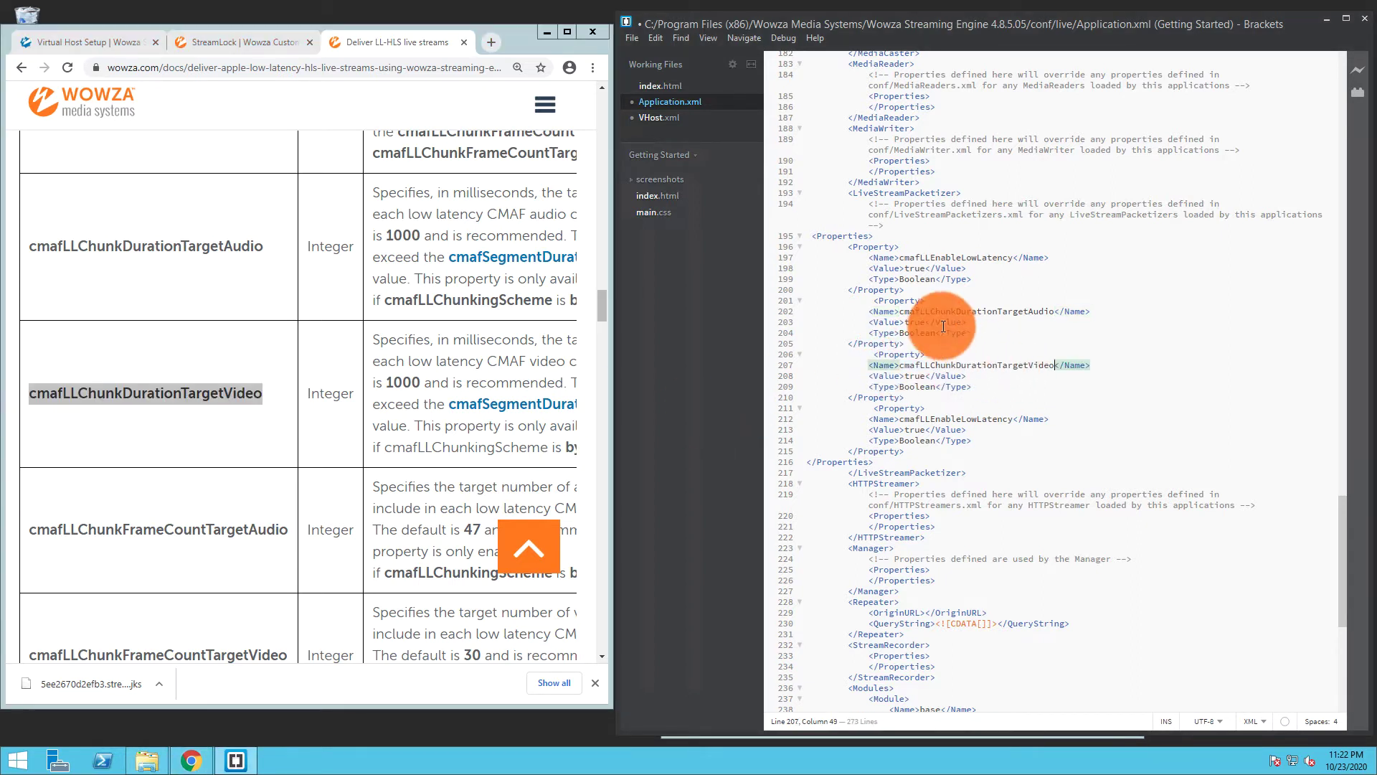
Set both chunk-duration properties to type Integer, with values 500 for audio and 400 for video
drag(935, 333, 900, 337)
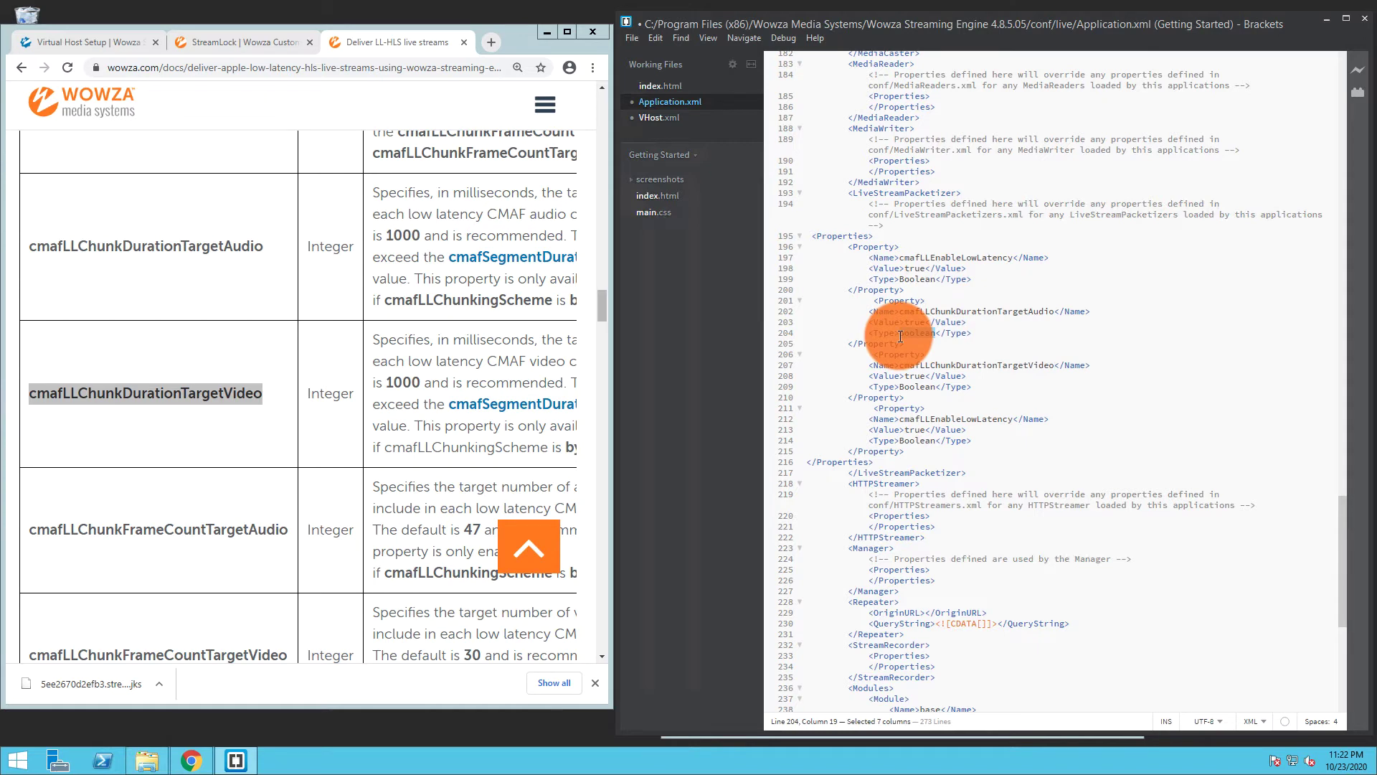
text(Integer)
drag(934, 387, 900, 387)
text(Integer)
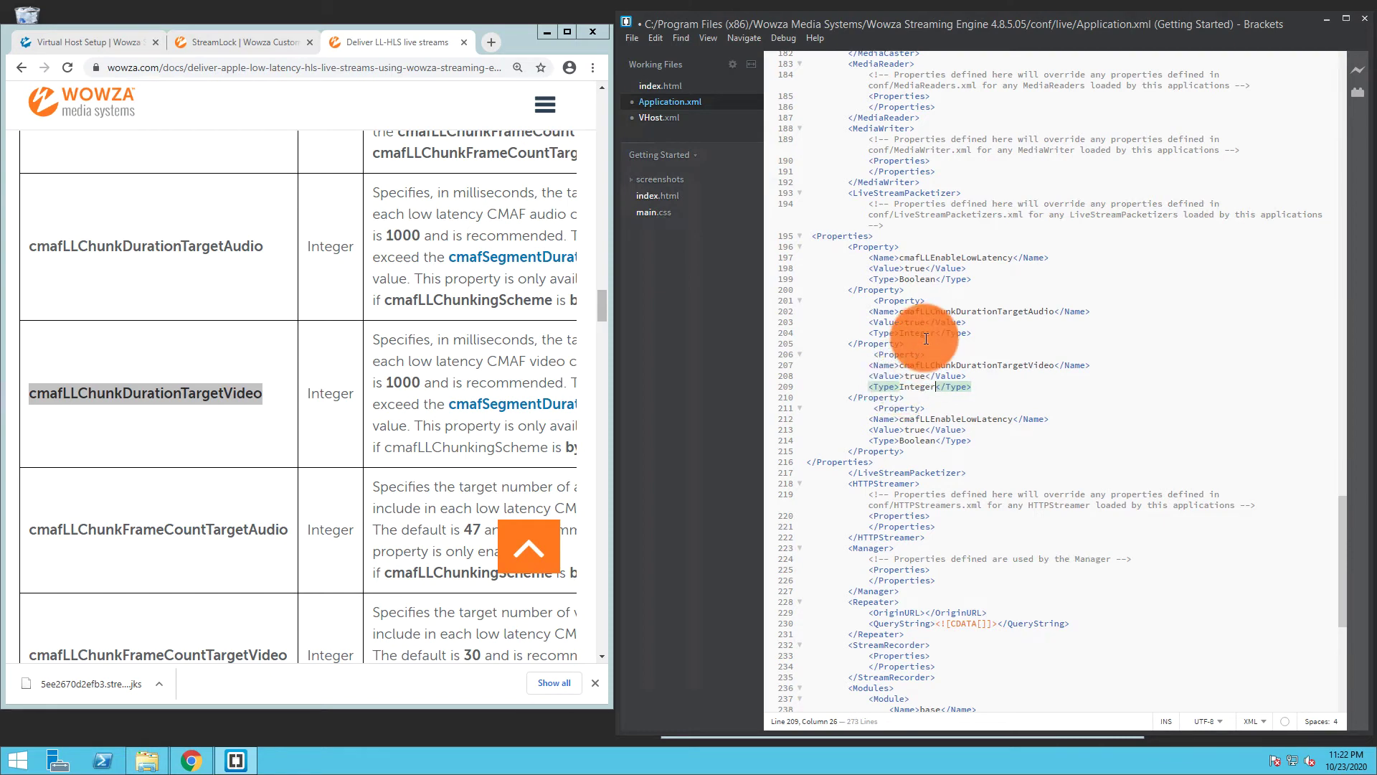
drag(926, 322, 906, 323)
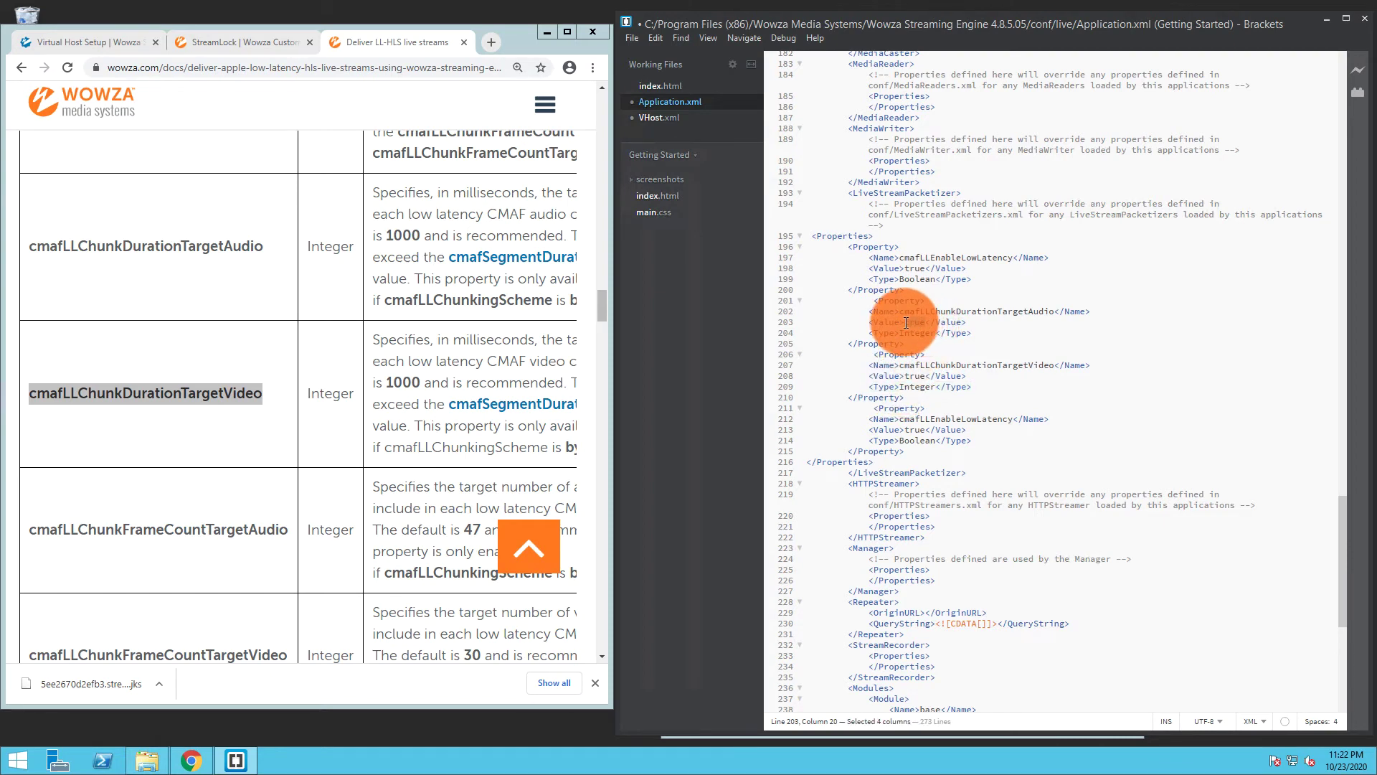
text(500)
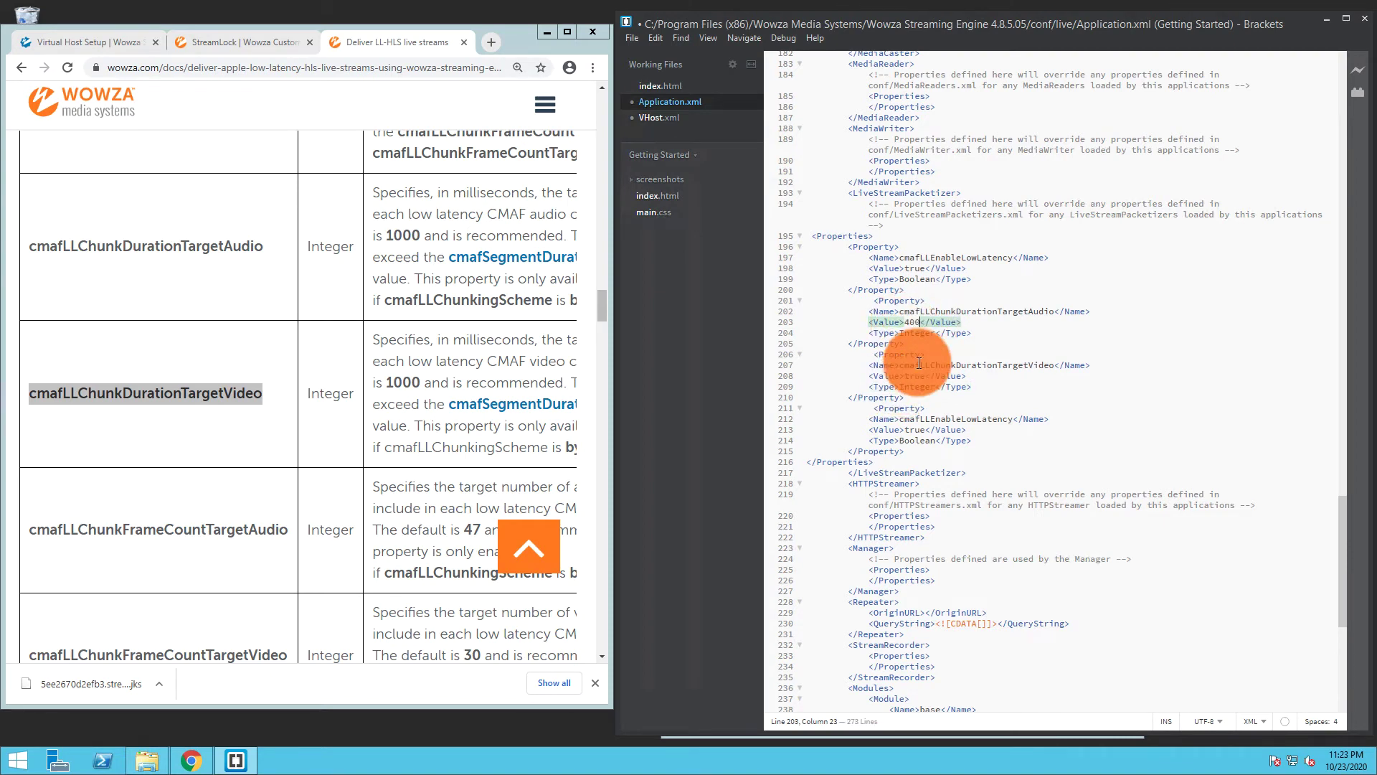
drag(929, 375, 907, 373)
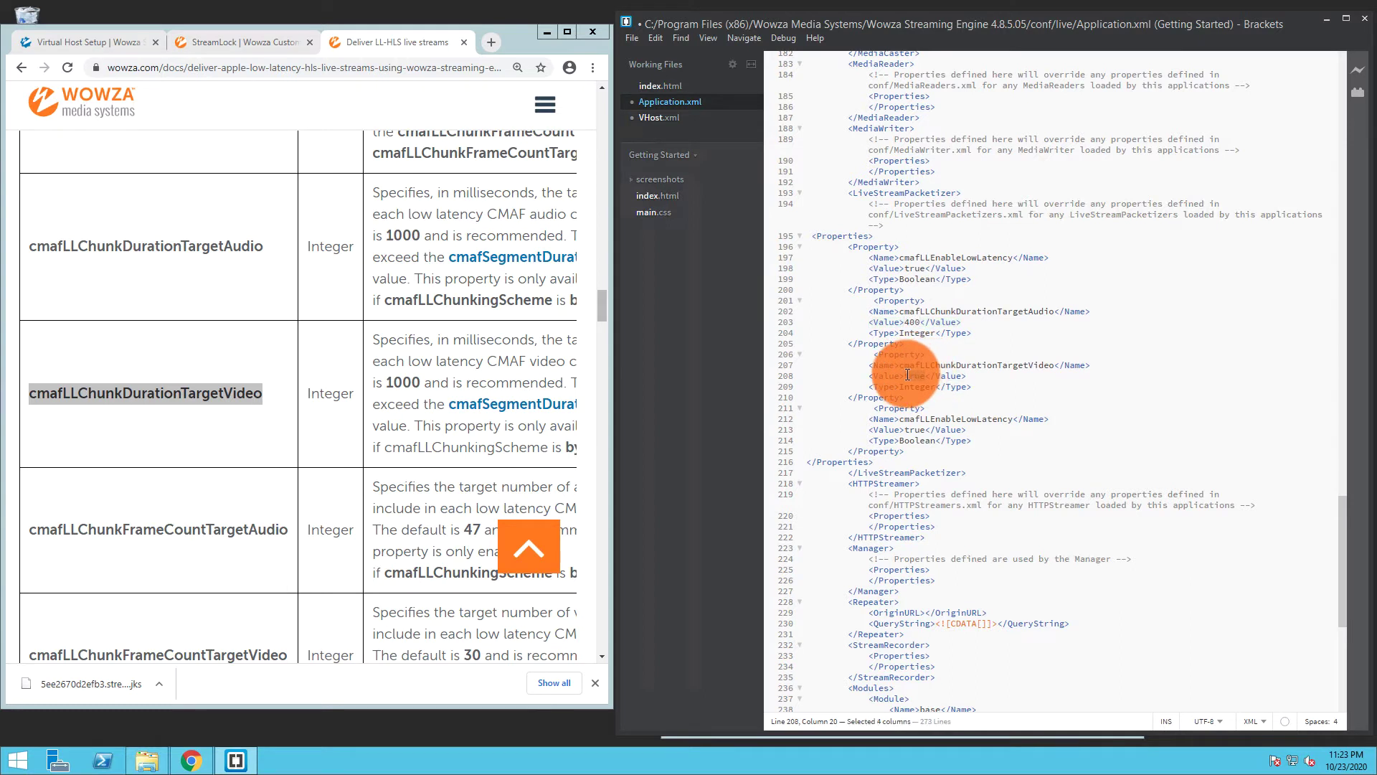
text(400)
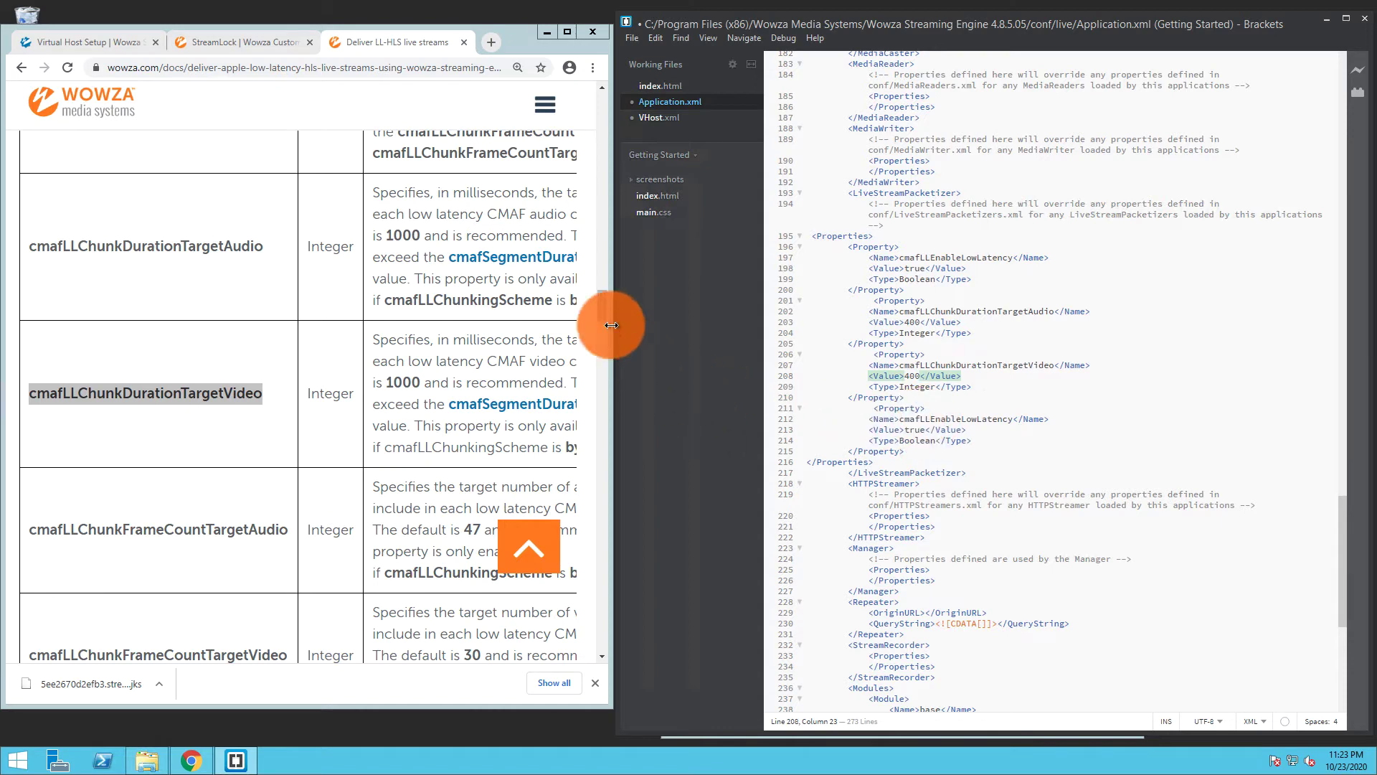
Turn the last property block into cupertinoPartHoldBack with type Double and value 1.8
drag(603, 317, 603, 358)
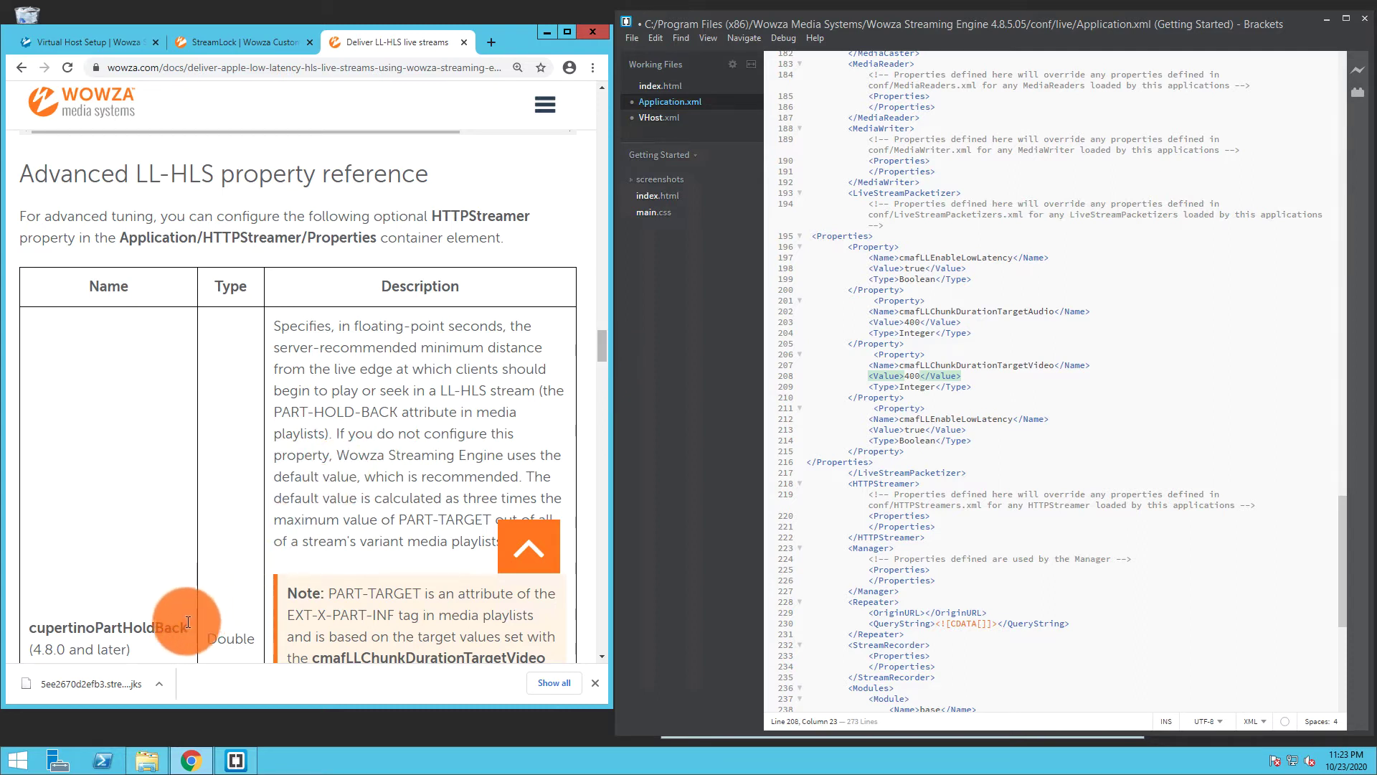
drag(188, 622, 33, 632)
key(ctrl+c)
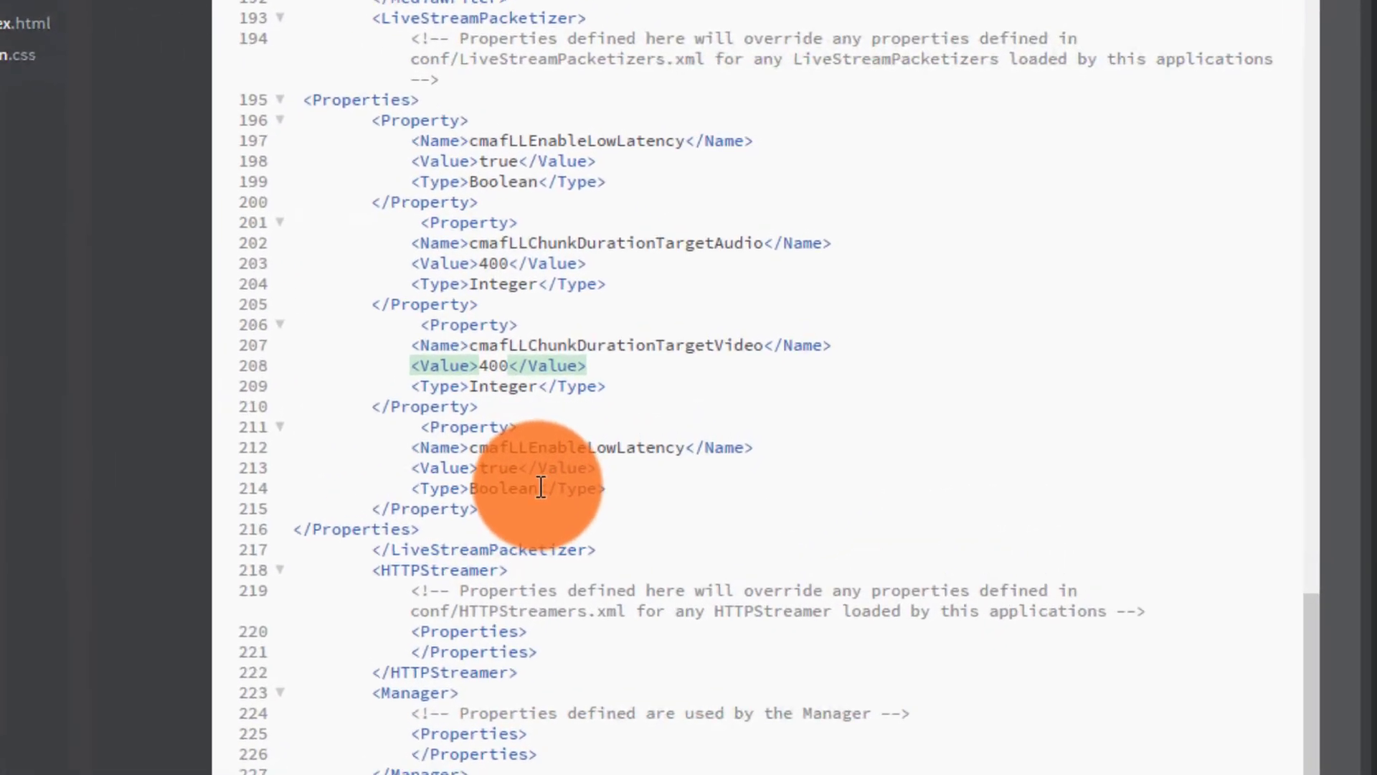
double_click(902, 441)
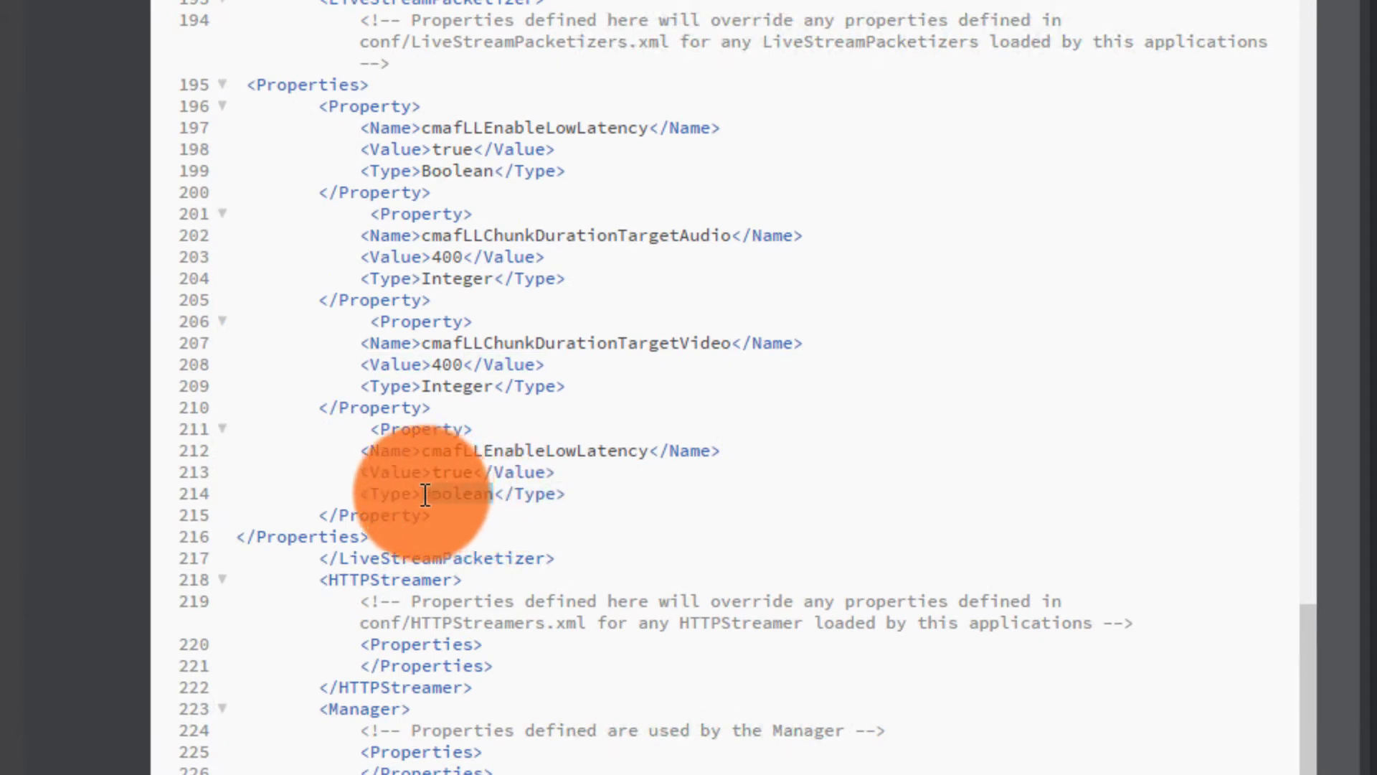
text(Double)
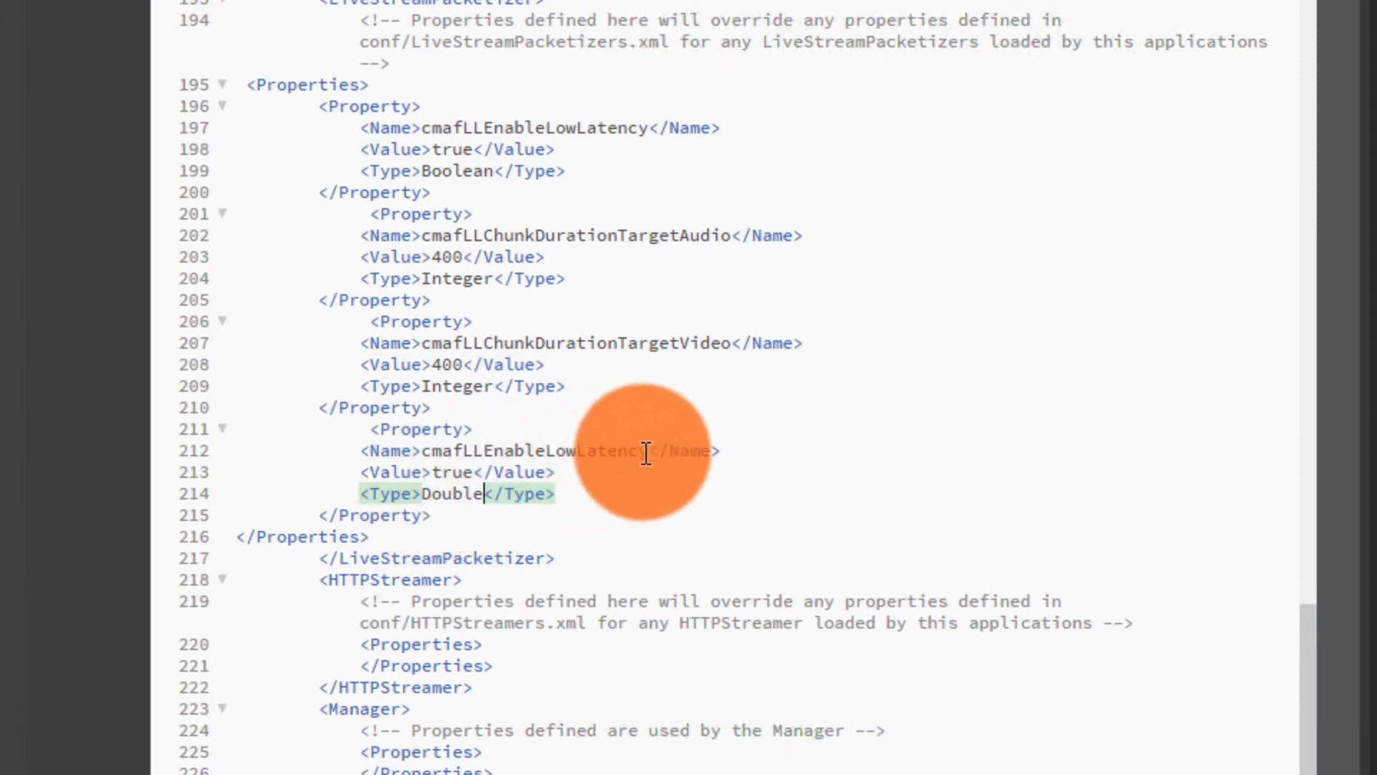
drag(647, 450, 422, 450)
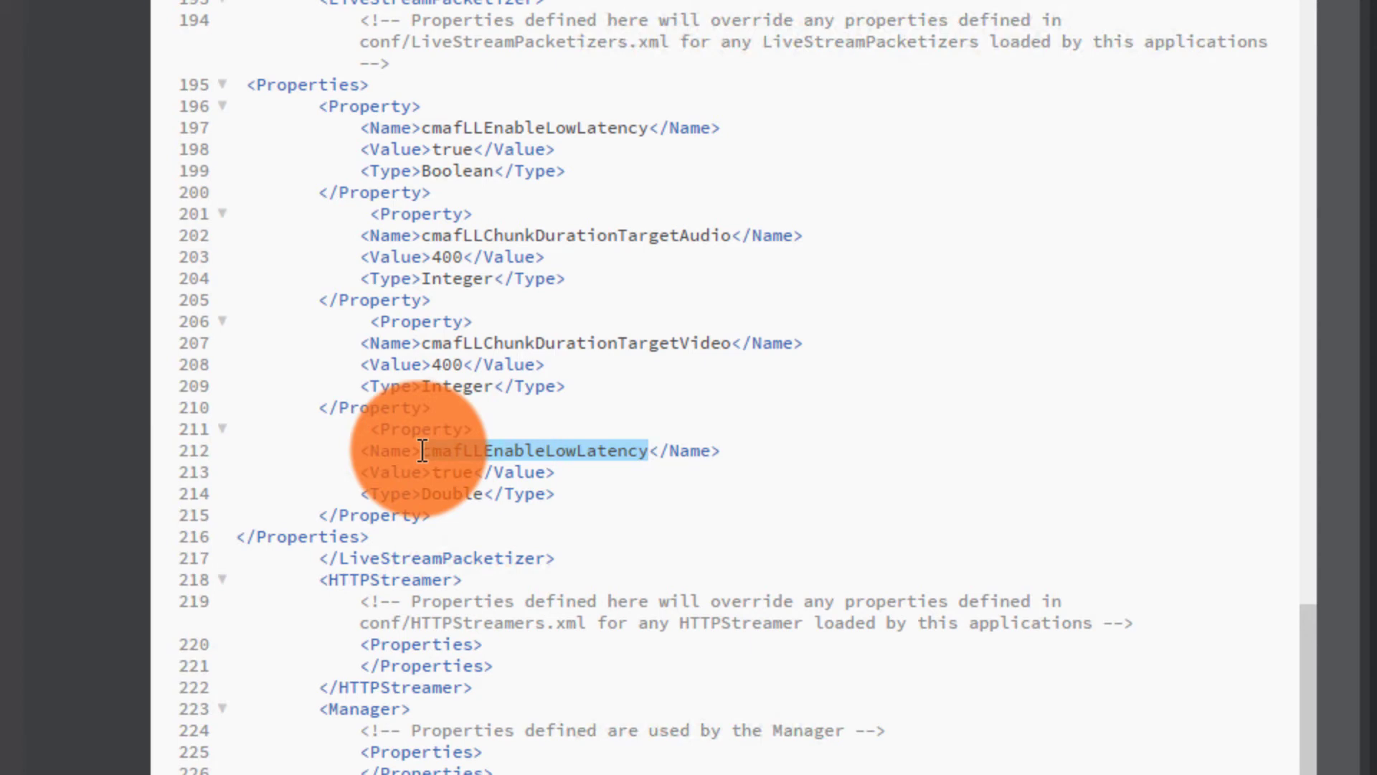
key(ctrl+v)
click(463, 474)
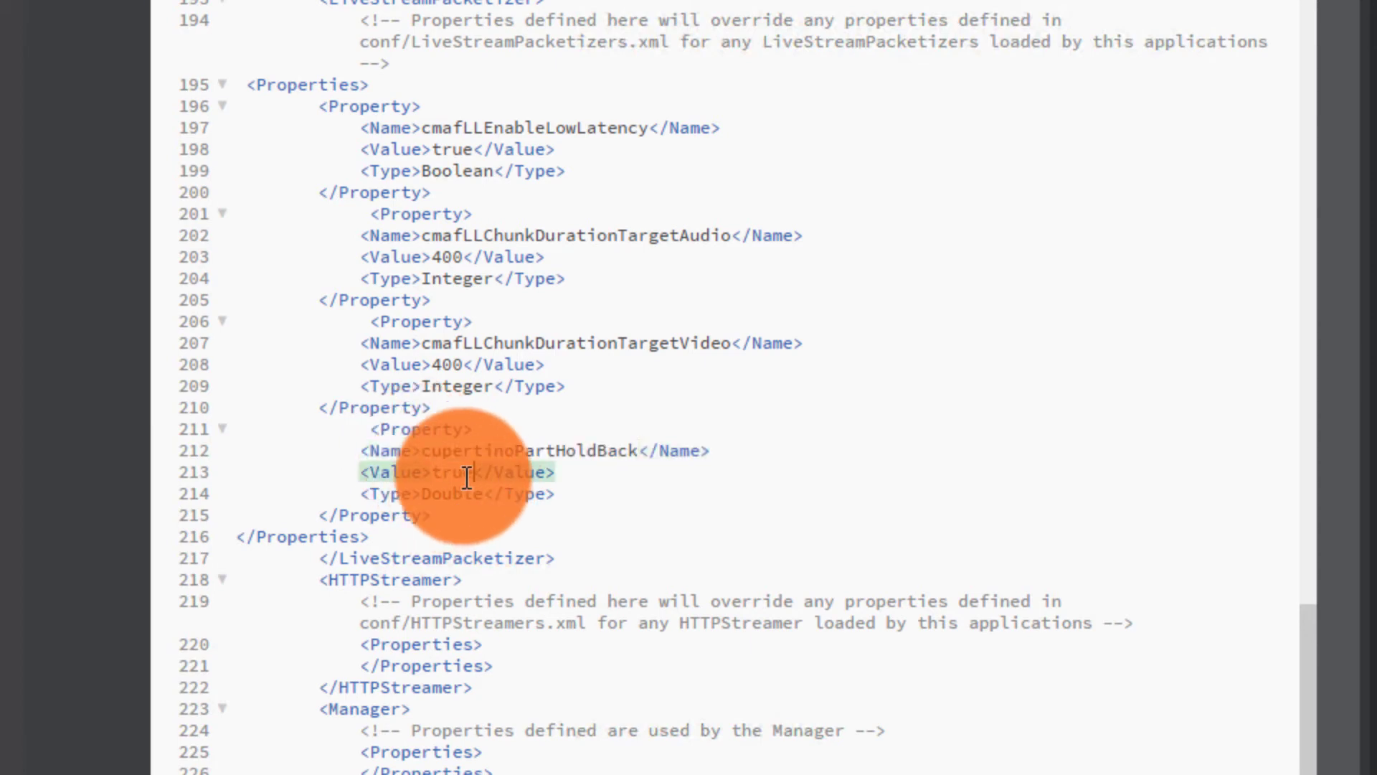
key(BackSpace)
key(BackSpace)
key(BackSpace)
key(BackSpace)
text(1.)
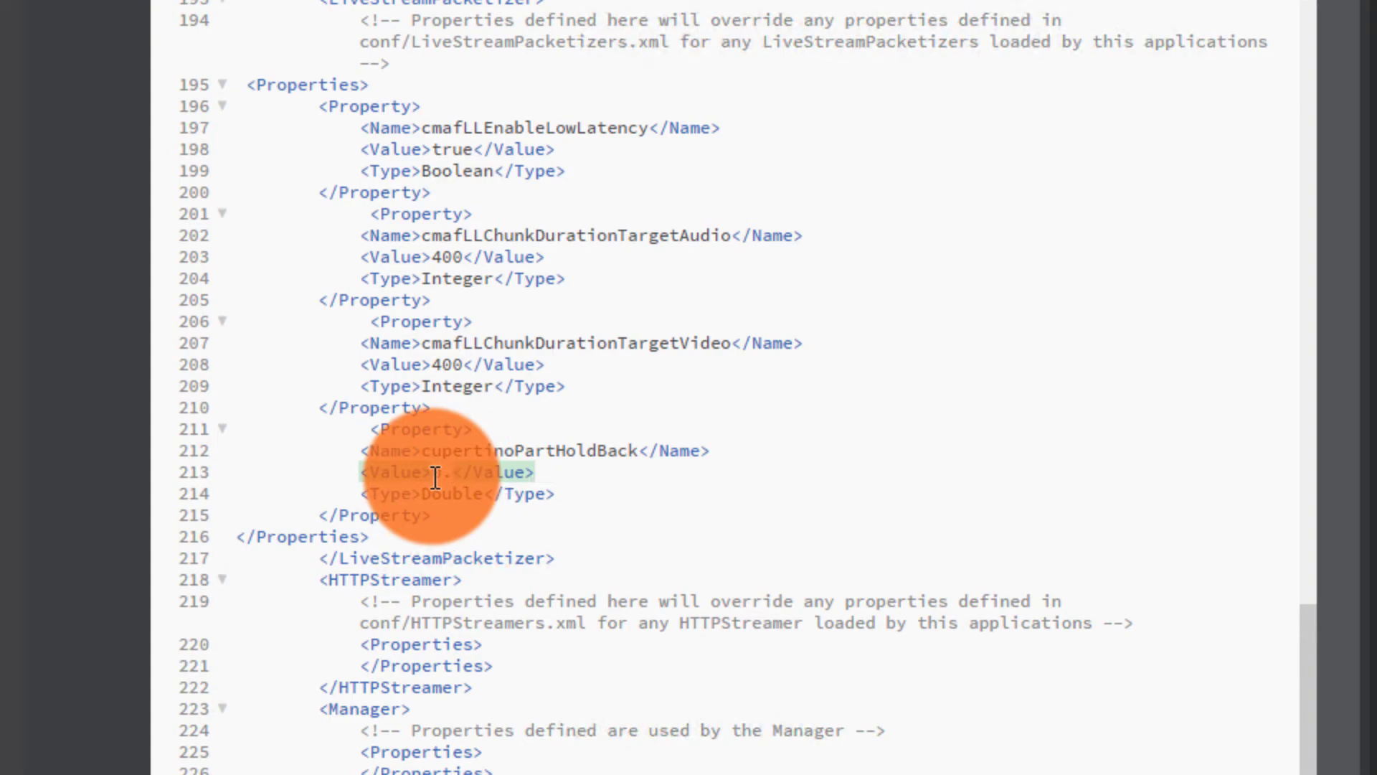
text(8)
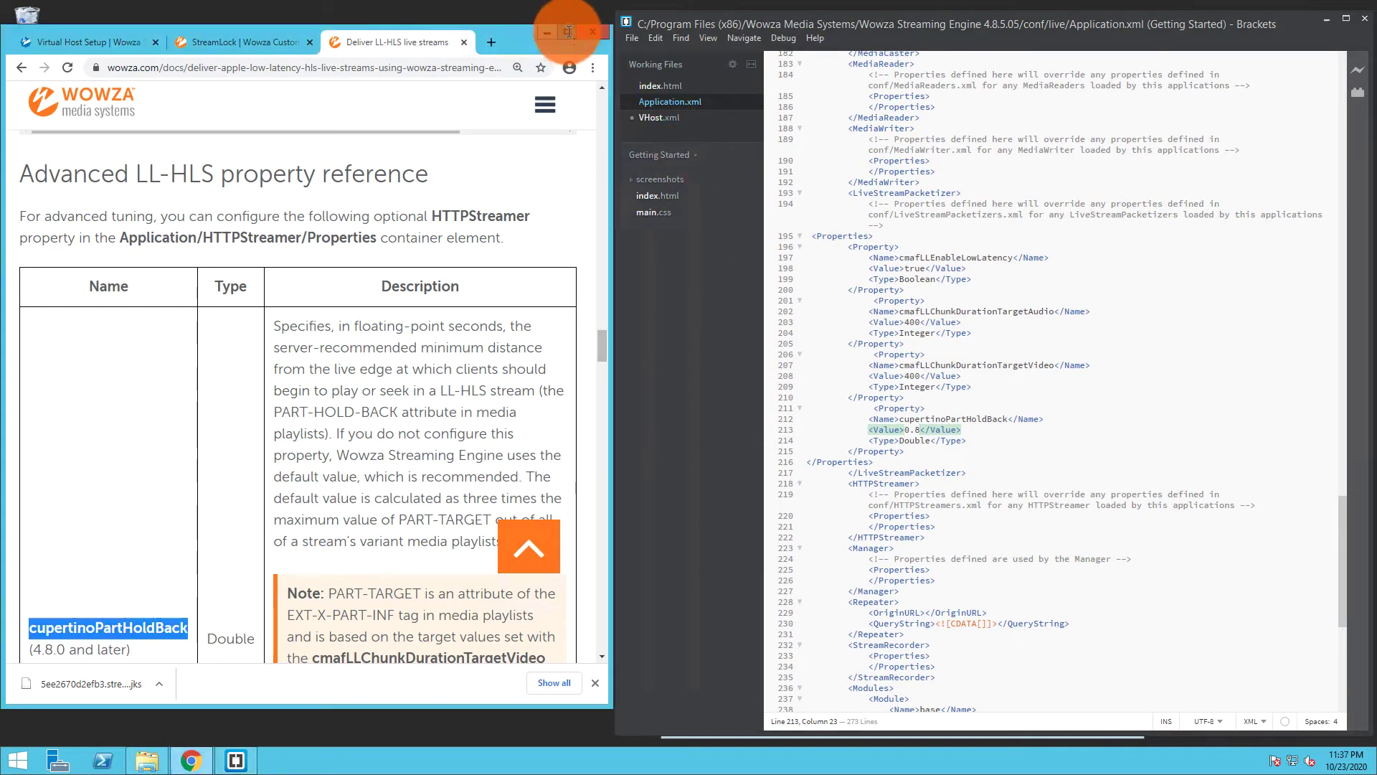
Restart the live application in Wowza Streaming Engine Manager
click(570, 36)
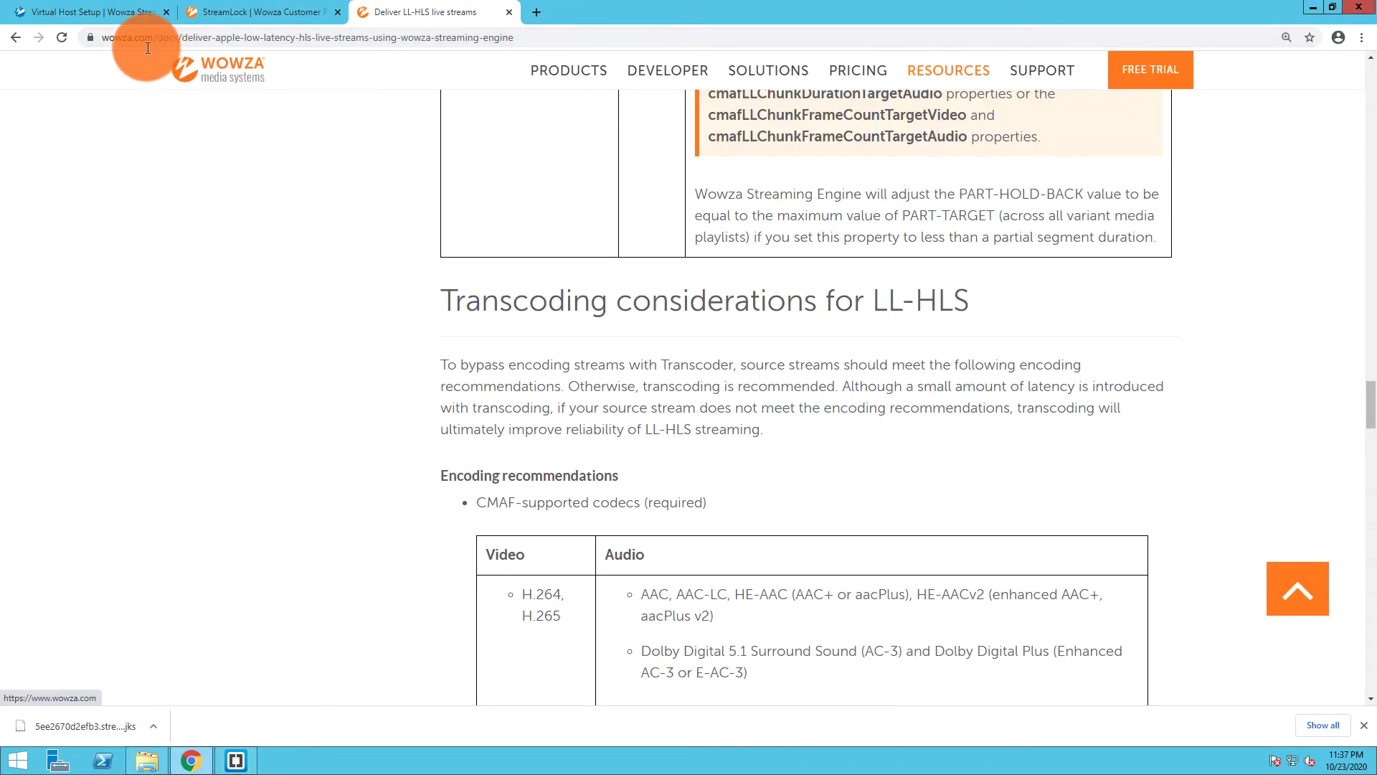
click(116, 13)
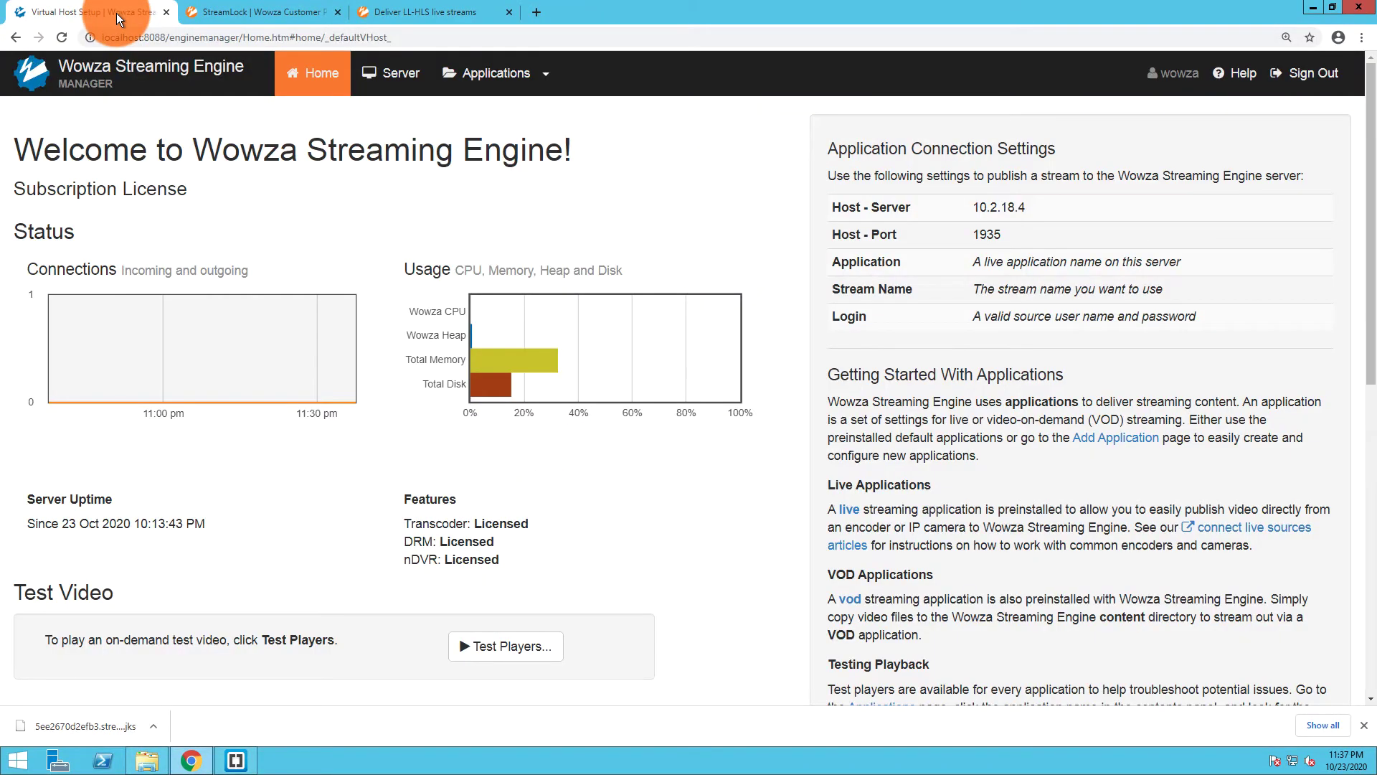
click(545, 75)
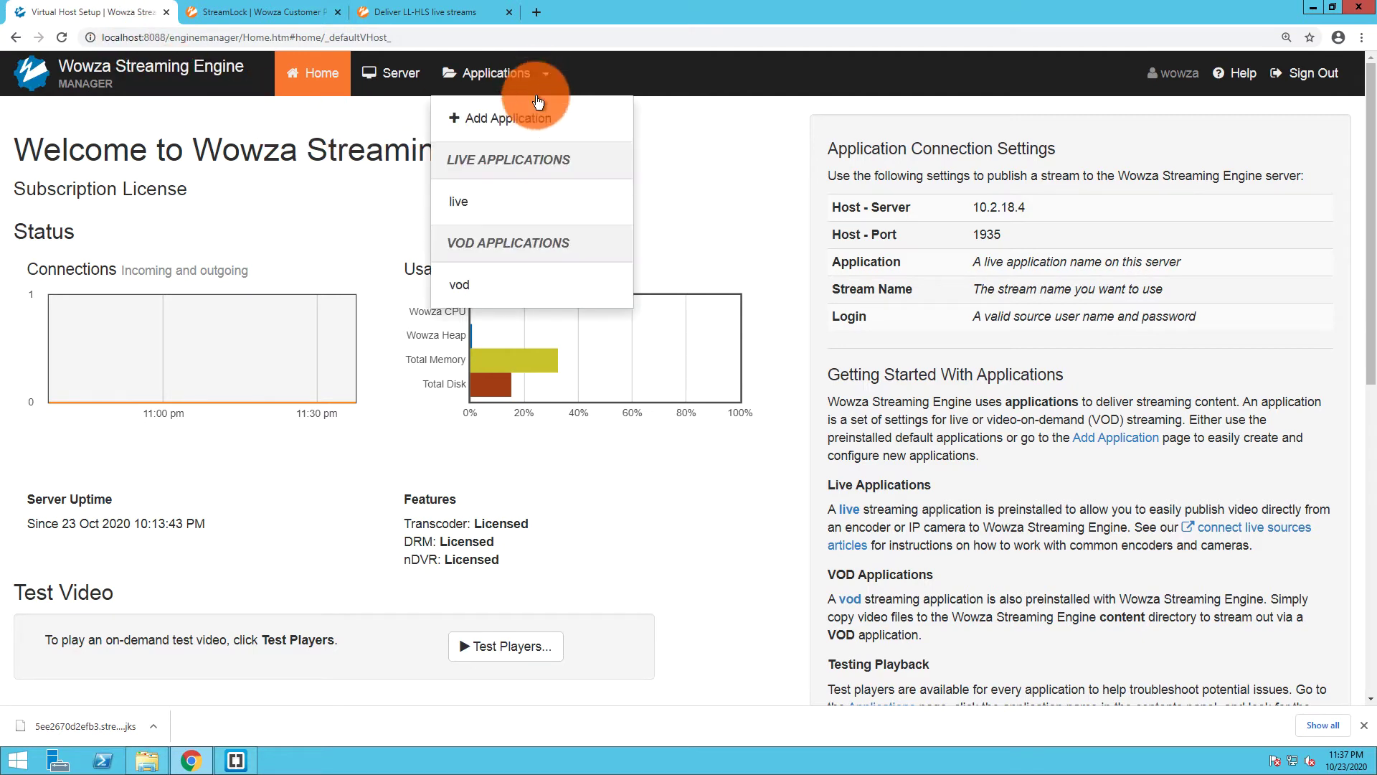
click(488, 204)
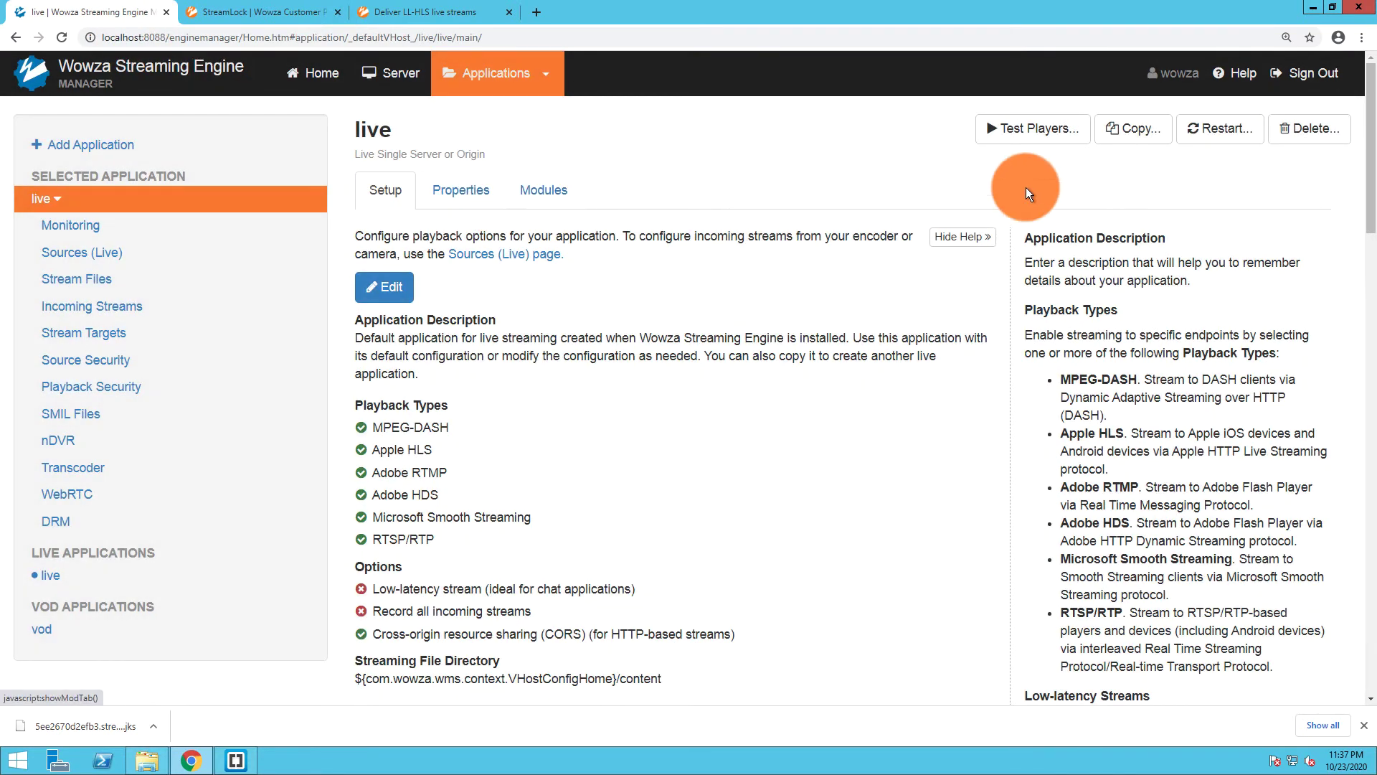
click(1211, 129)
click(897, 265)
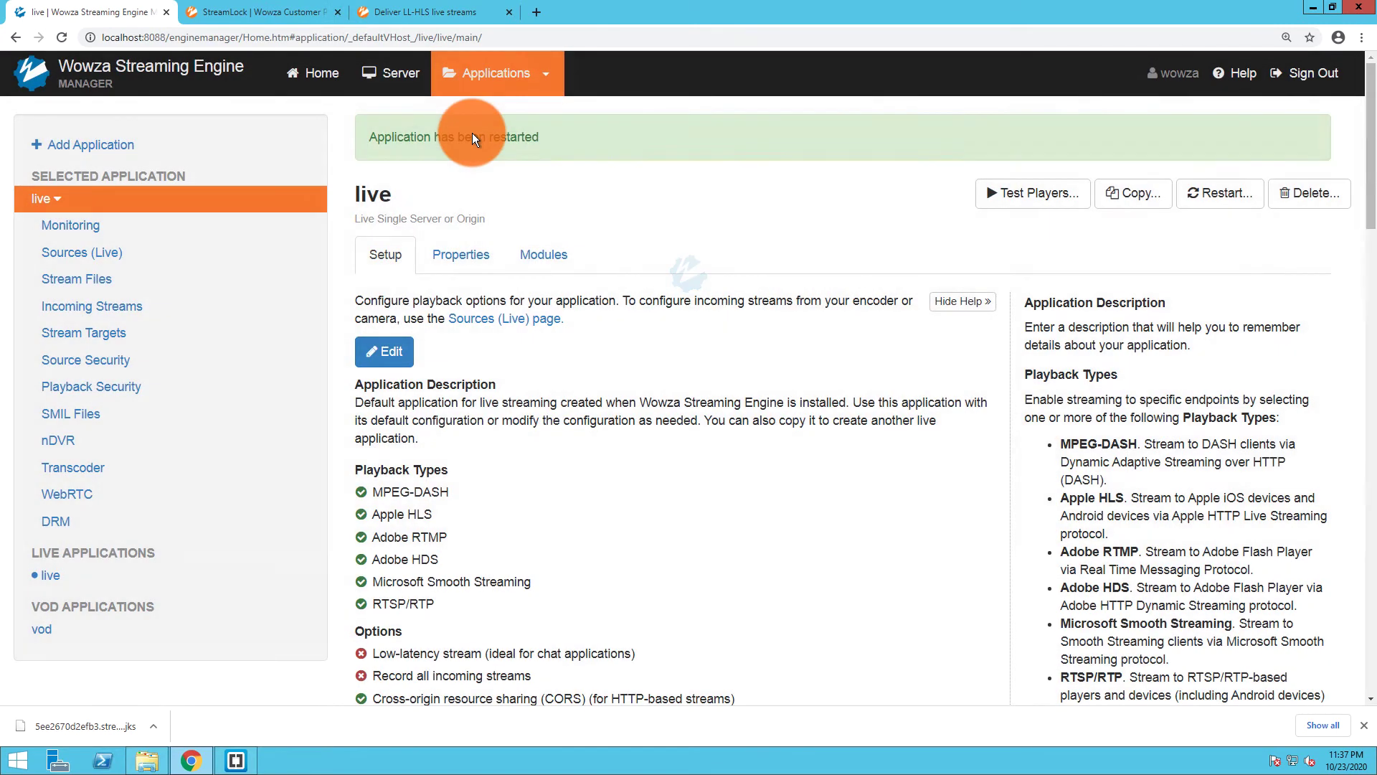
Restart the _defaultVHost_ virtual host from Virtual Host Setup
click(397, 70)
click(104, 224)
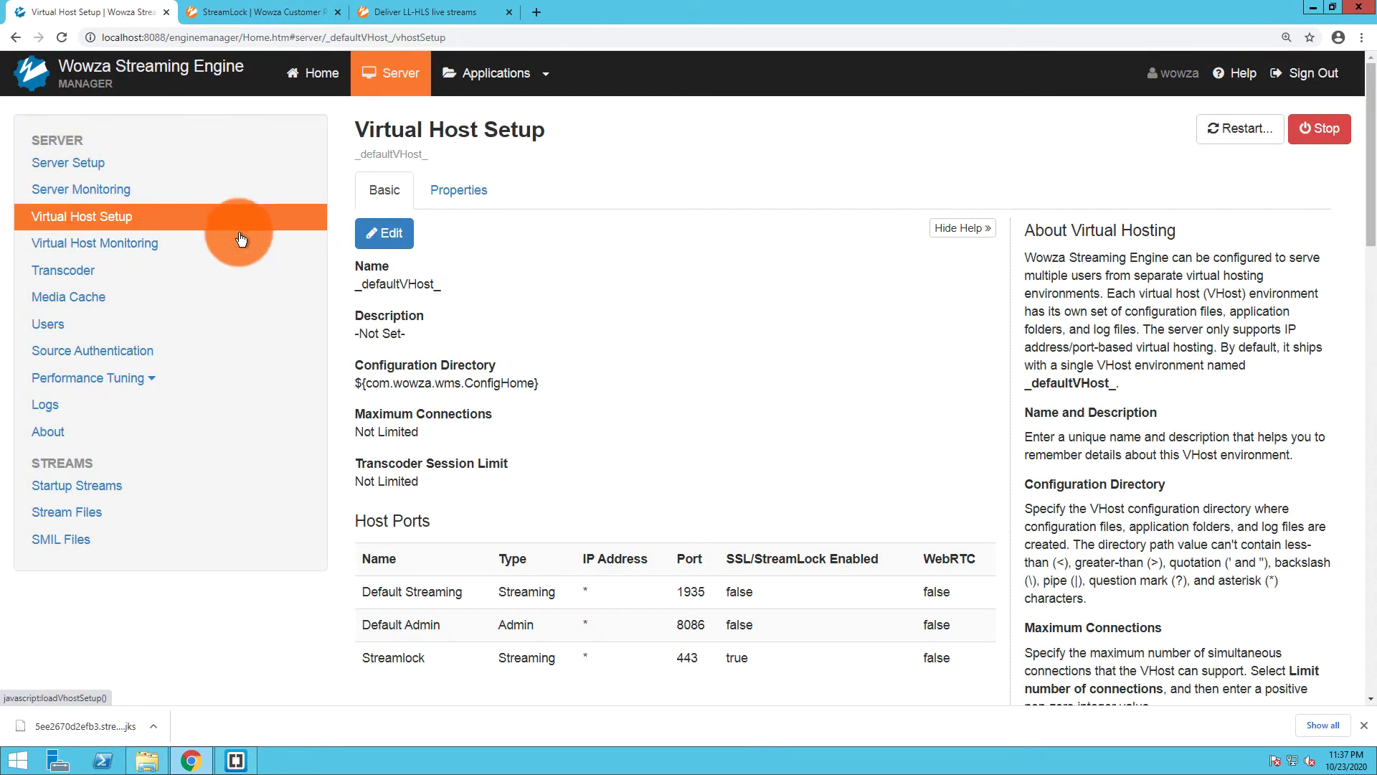
click(1219, 131)
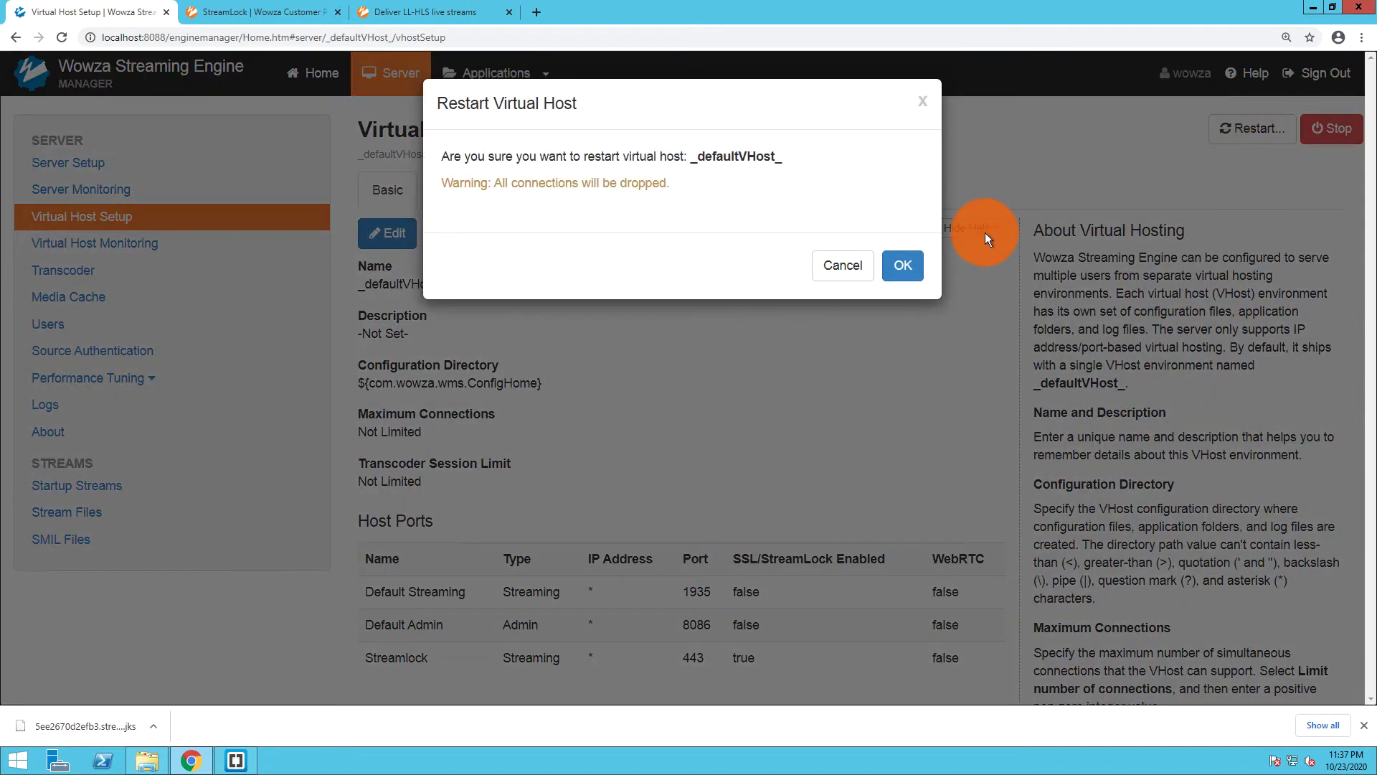
click(902, 348)
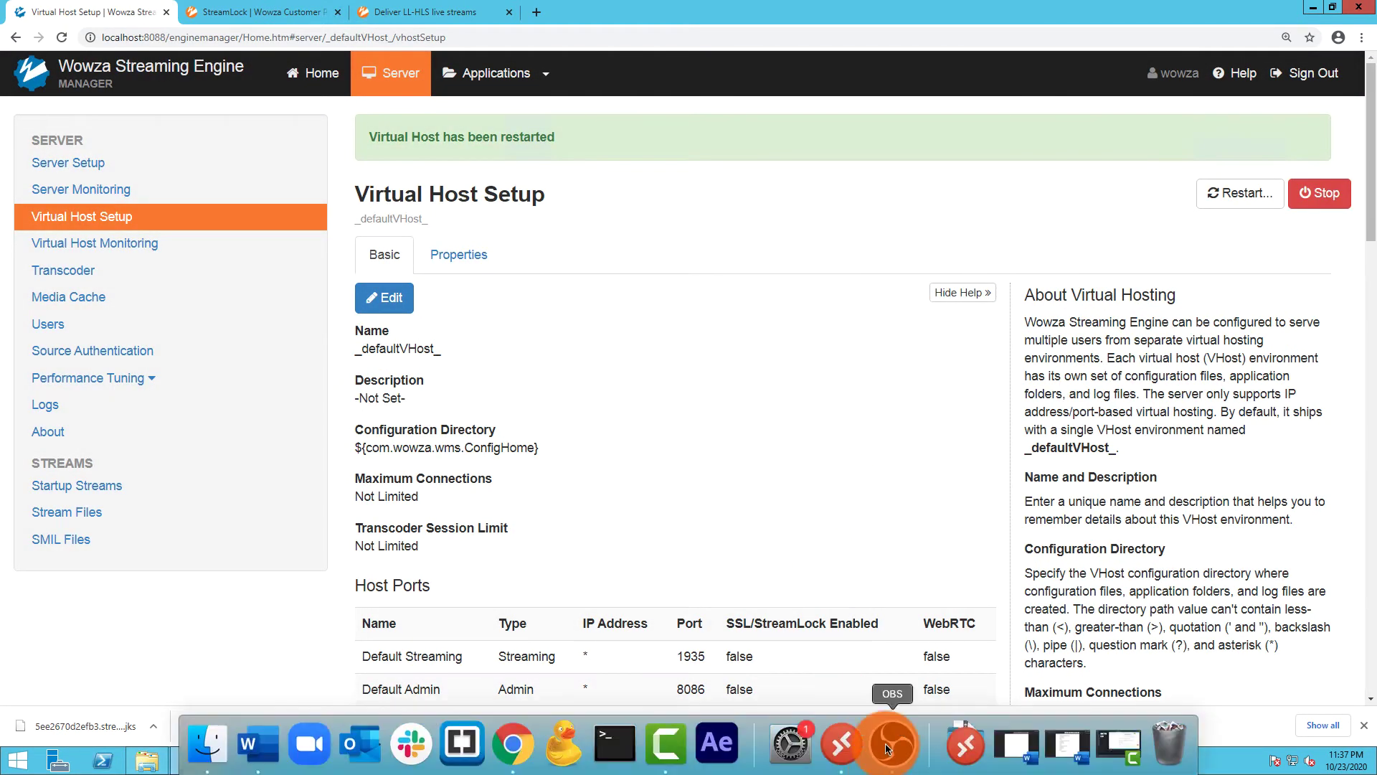
Switch the OBS output settings to Advanced output mode
click(887, 750)
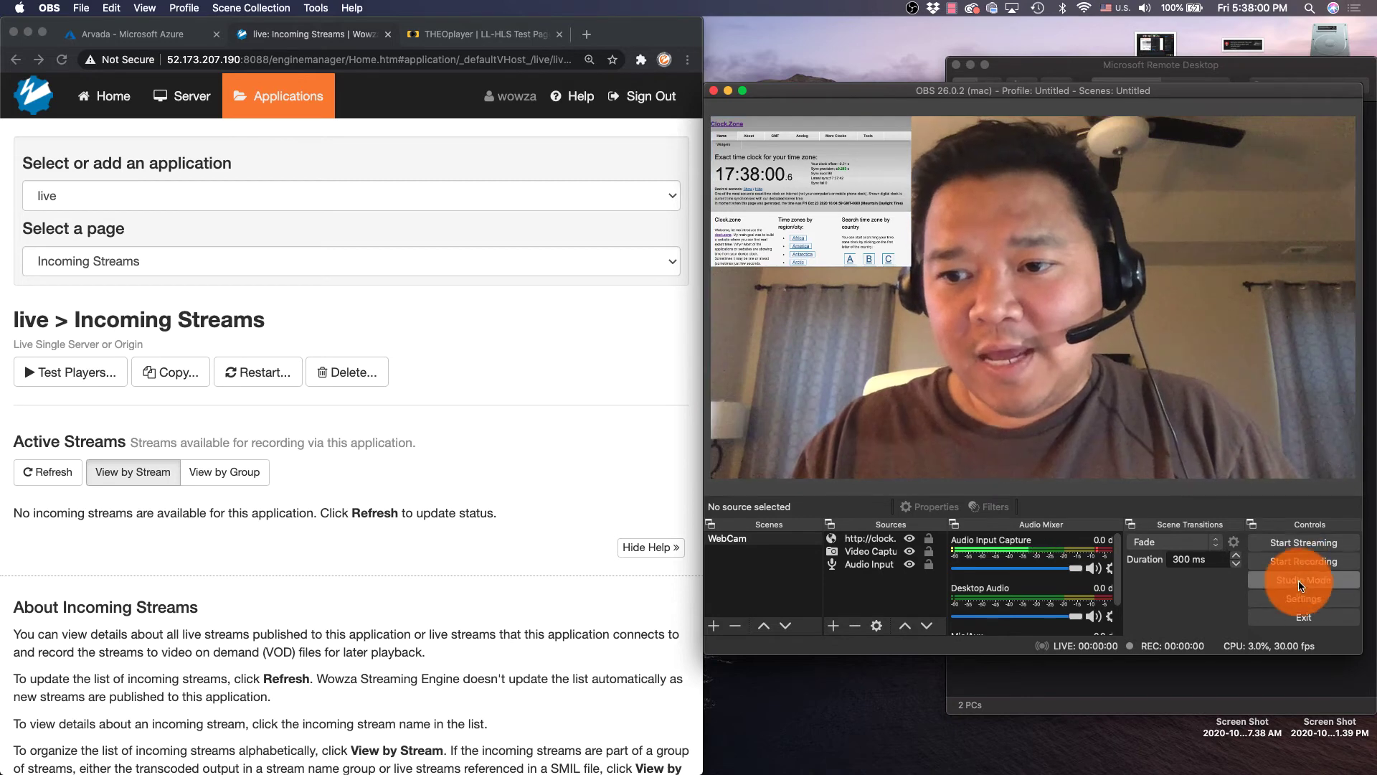
click(1302, 599)
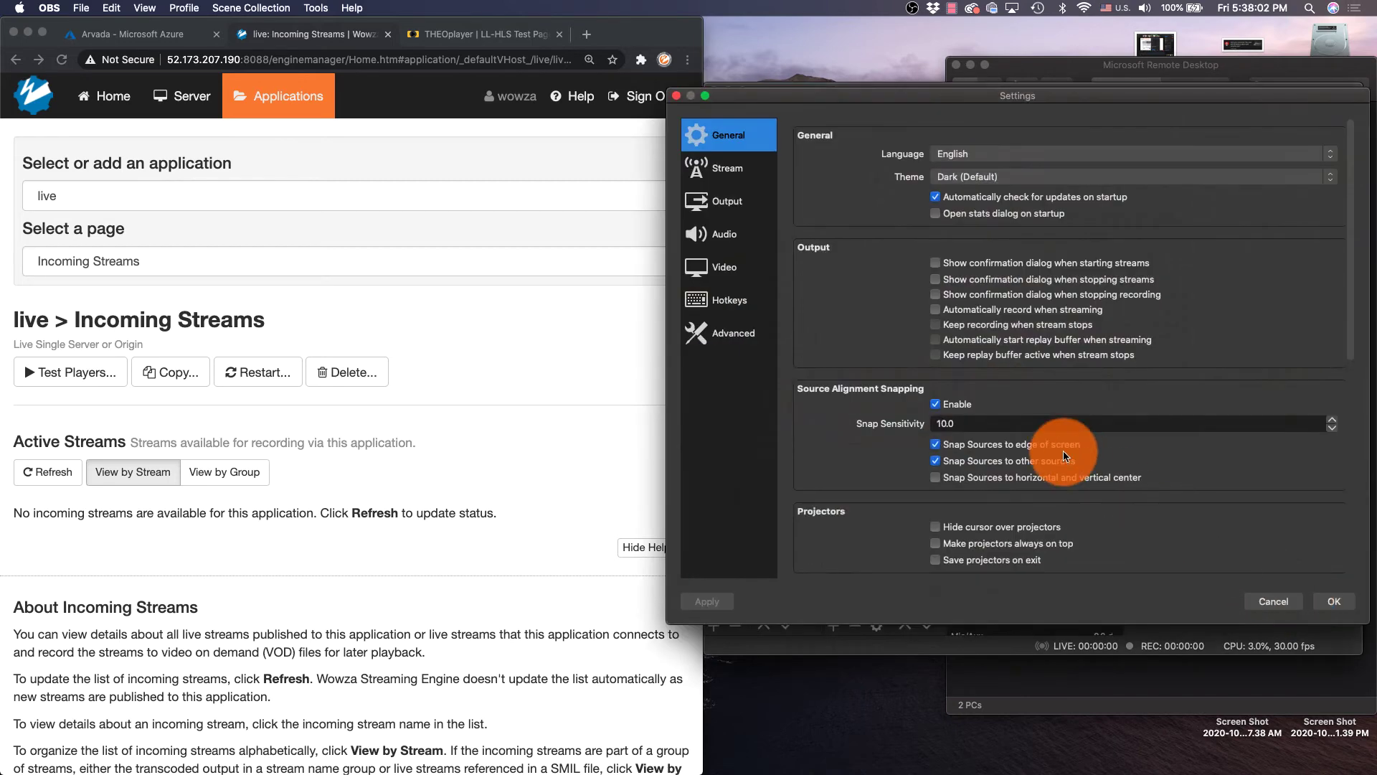
click(721, 208)
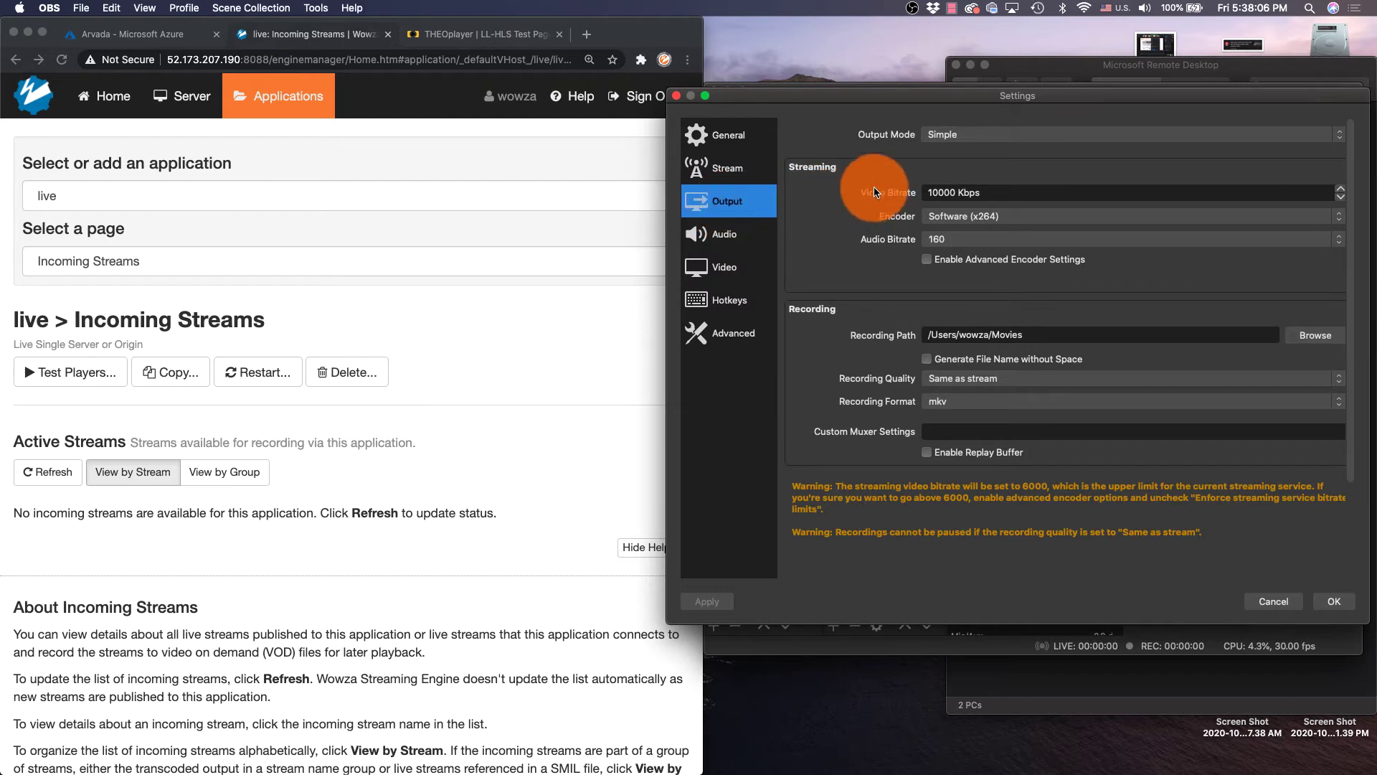
click(935, 147)
click(942, 149)
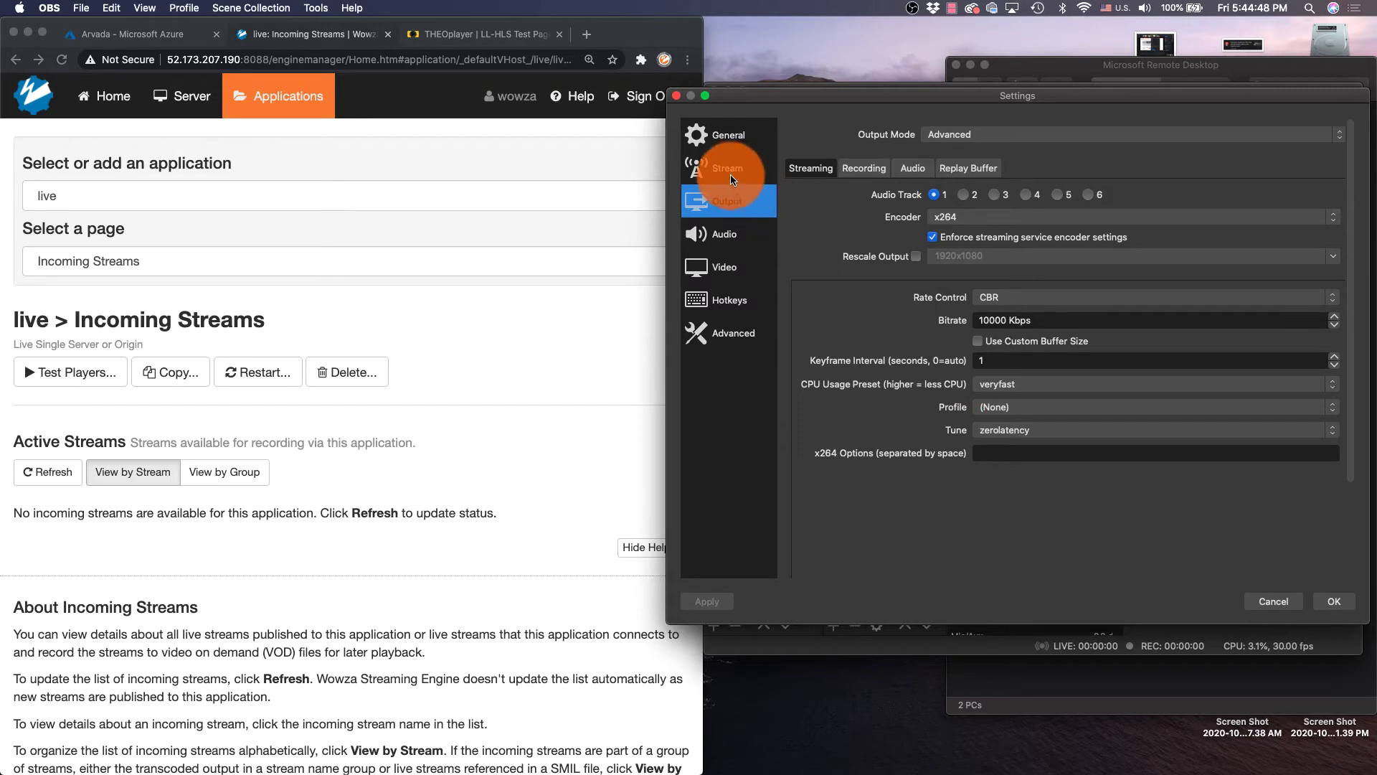
Set the stream service to Custom with server rtmp://52.173.207.190:1935/live
click(732, 179)
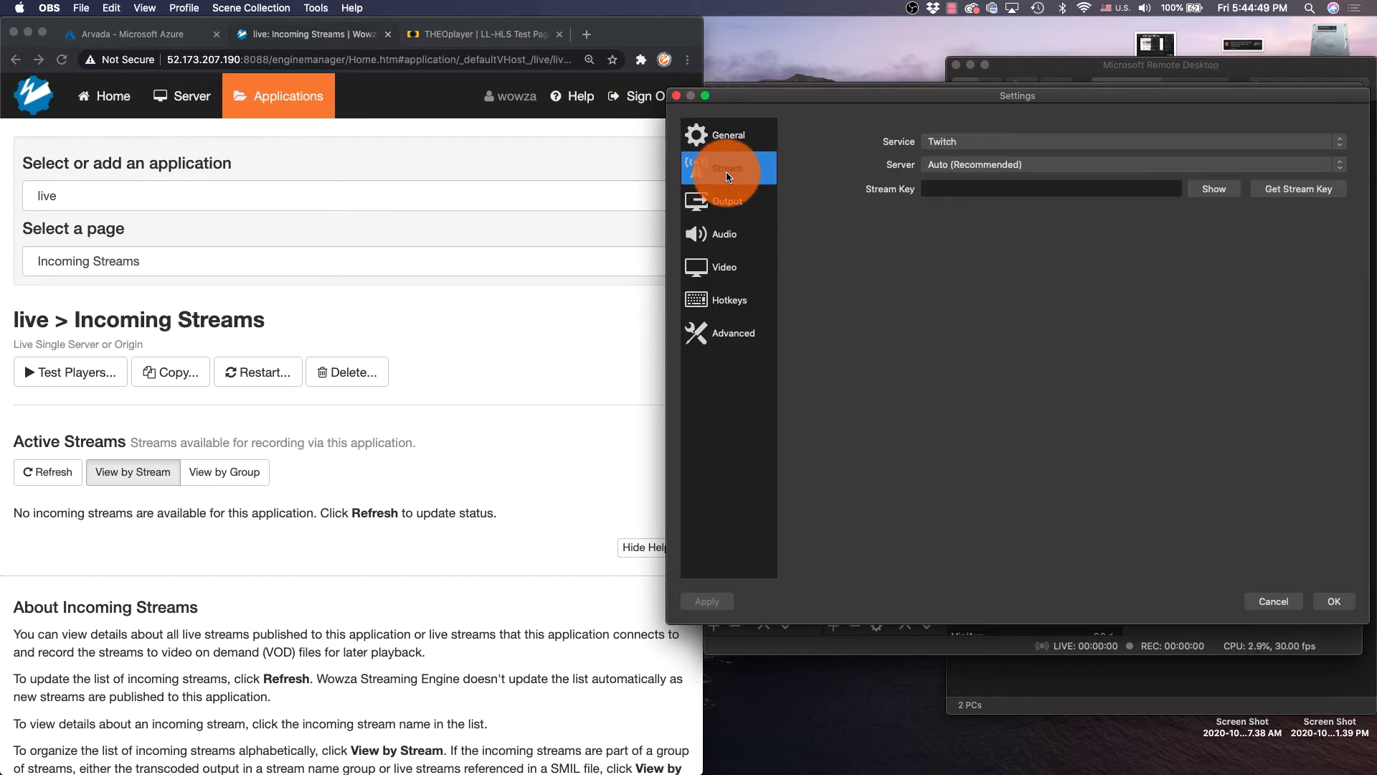
click(931, 143)
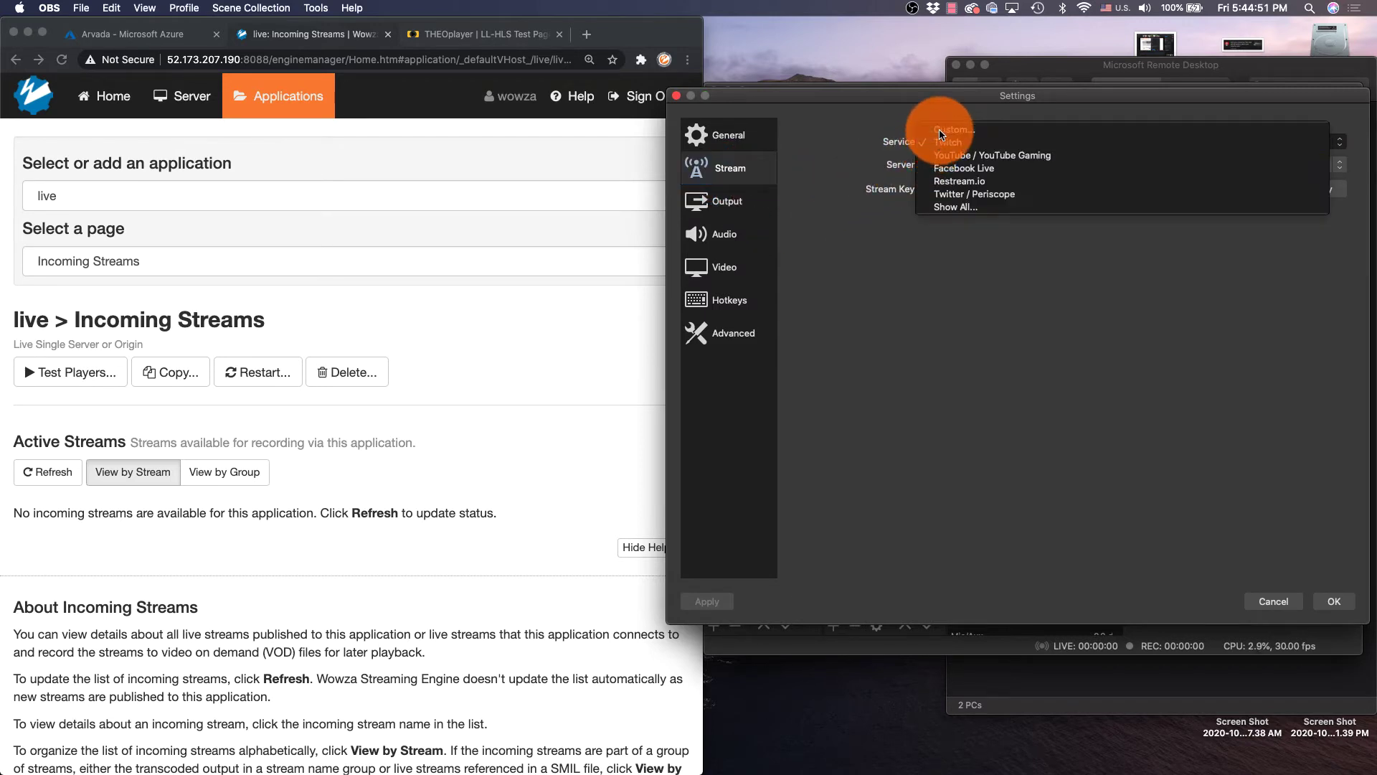
click(939, 131)
click(946, 165)
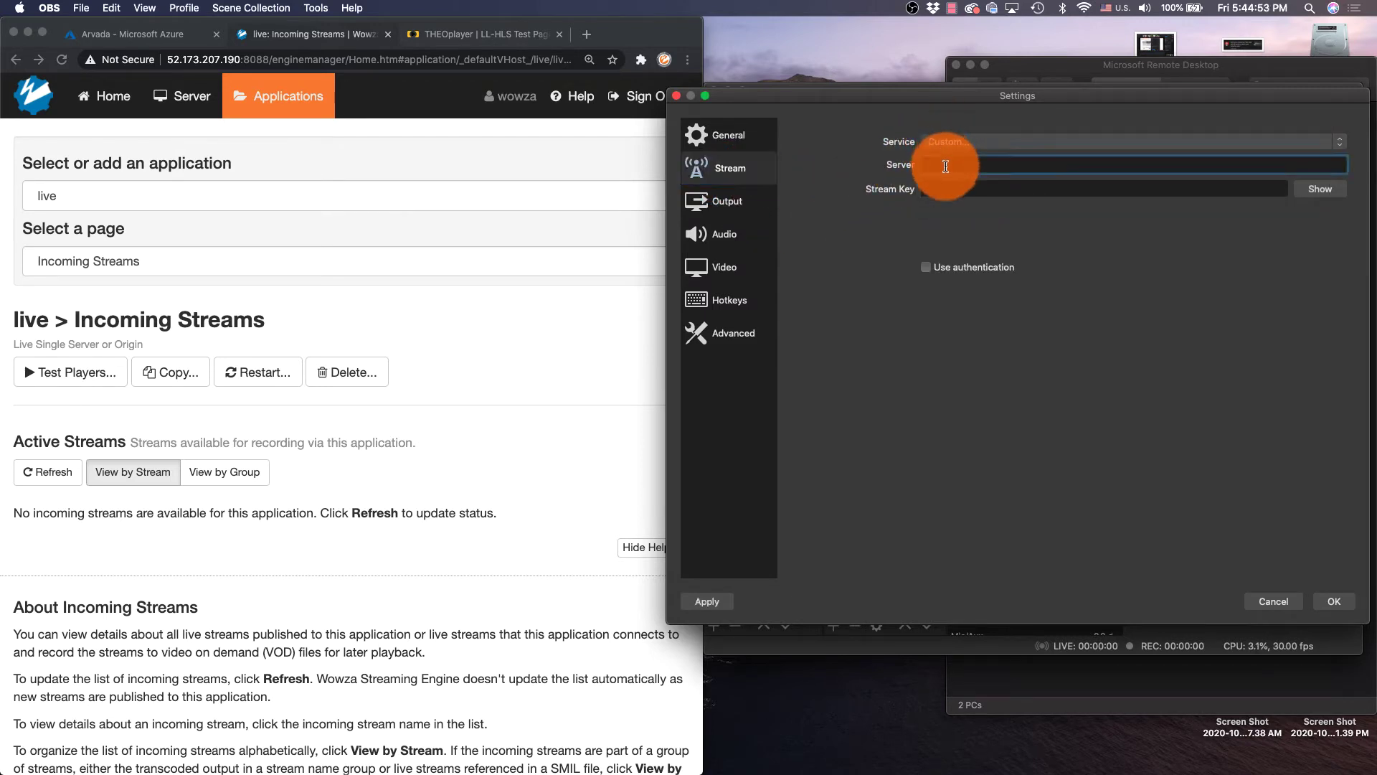
text(rtmp://52.173.207.190:1935/live)
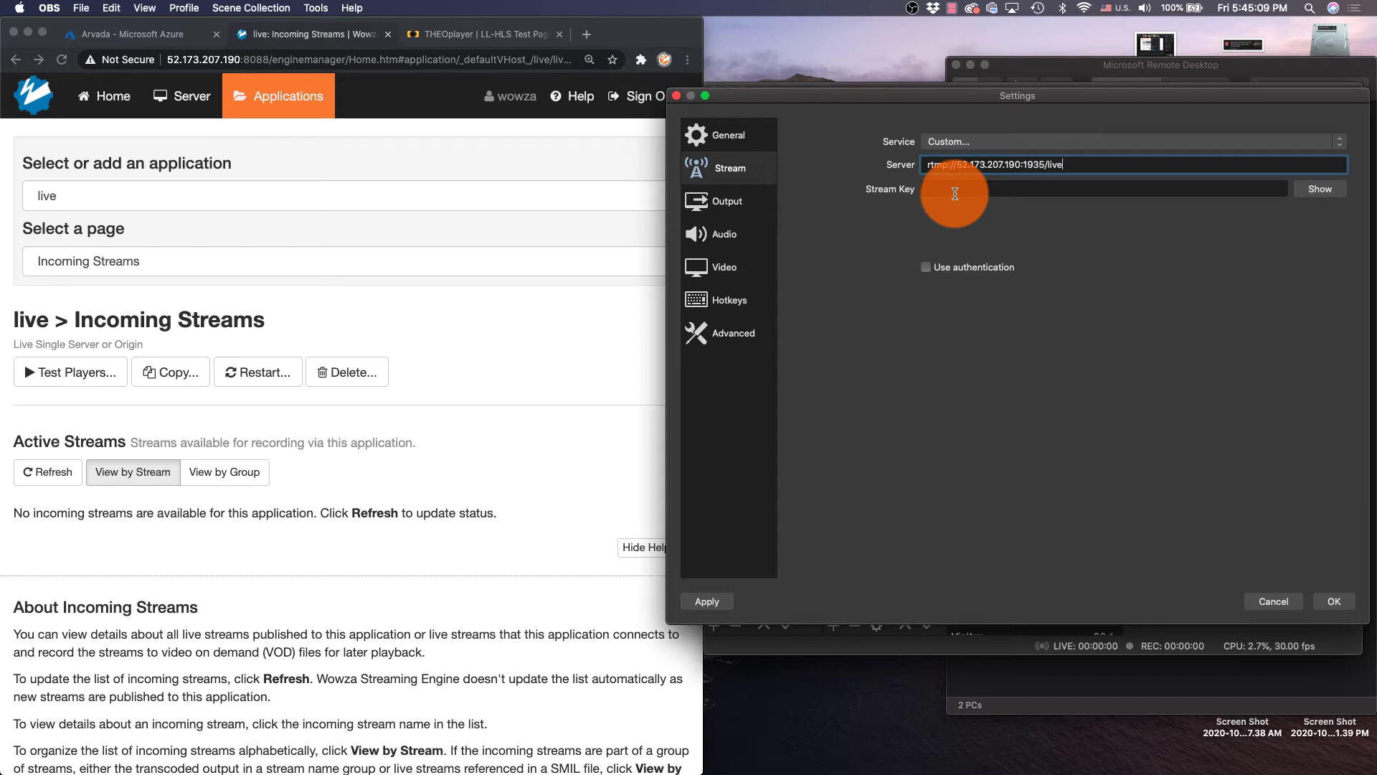
Enter the stream key, enable authentication with the source username and password, and save
click(955, 194)
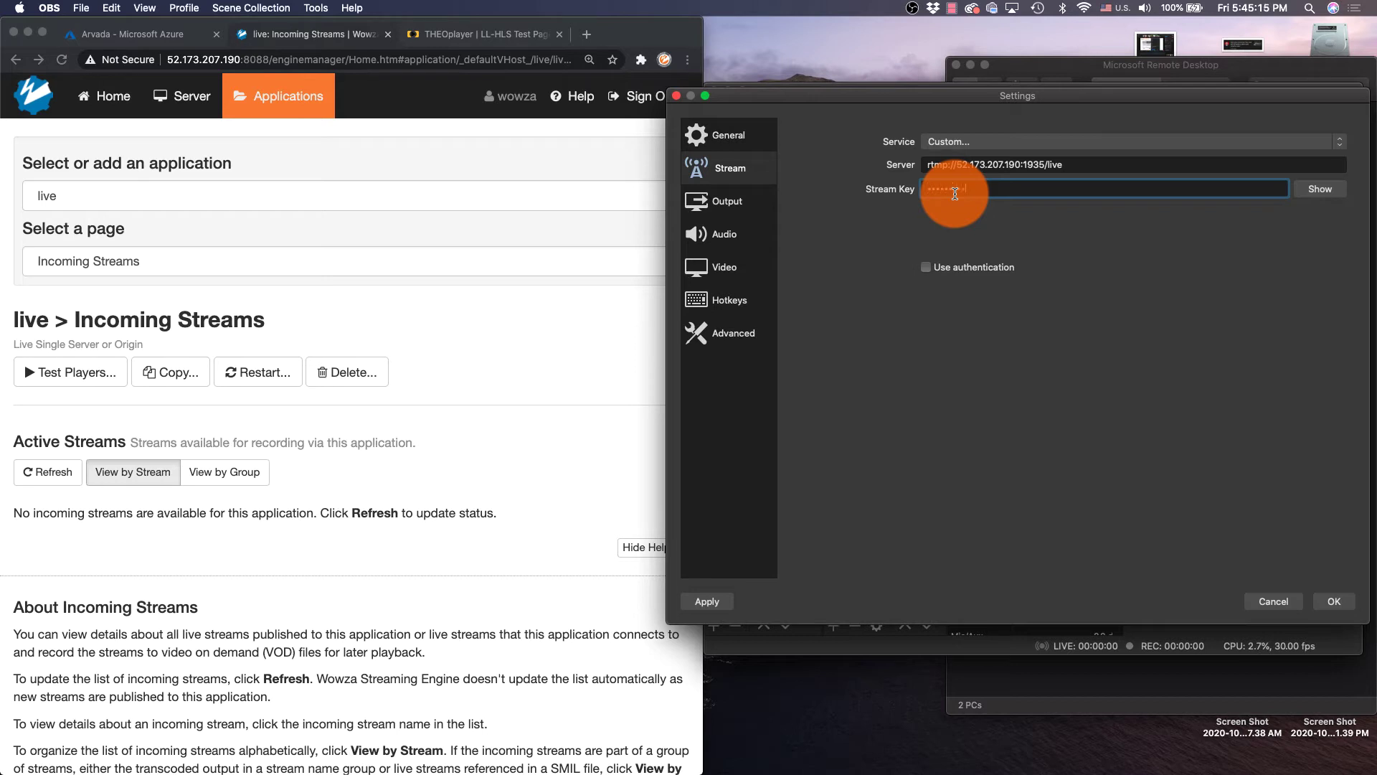
click(1320, 188)
click(926, 267)
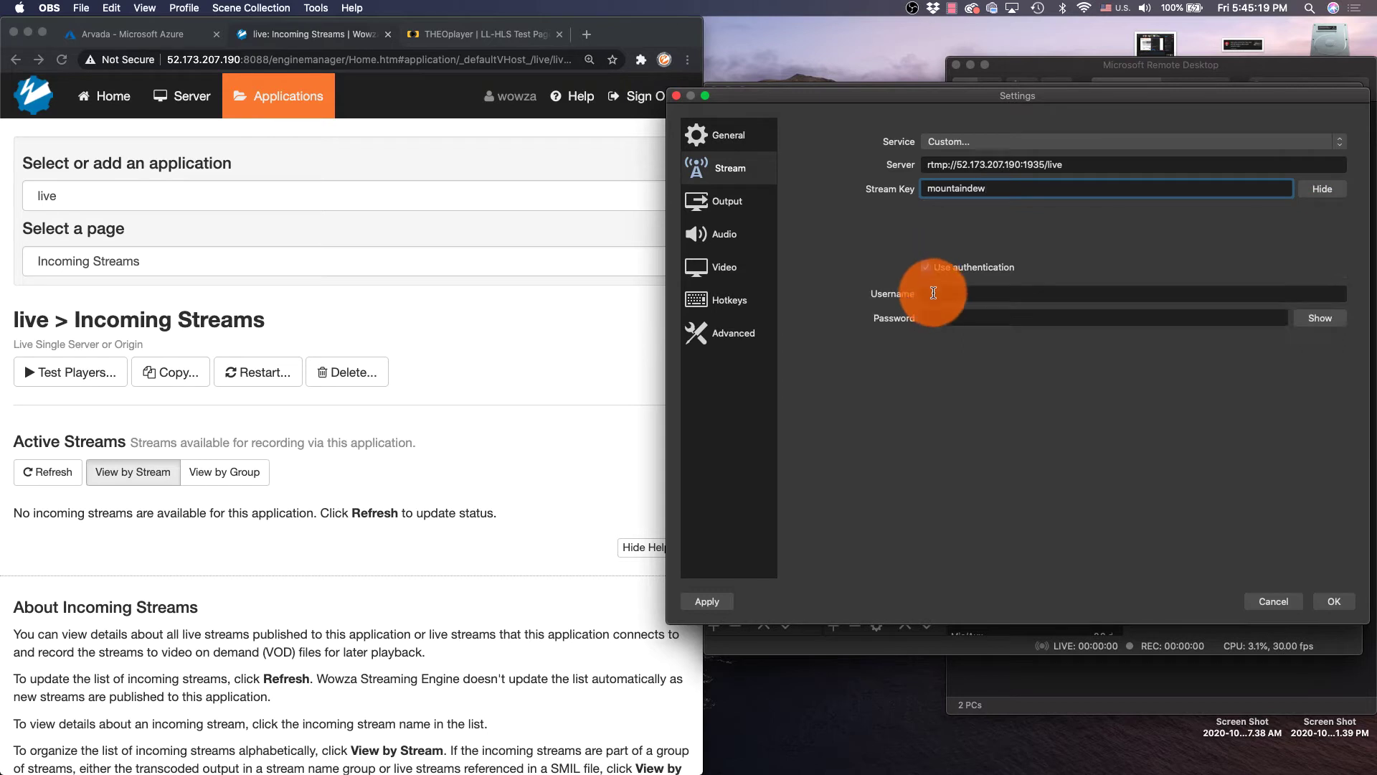
click(934, 295)
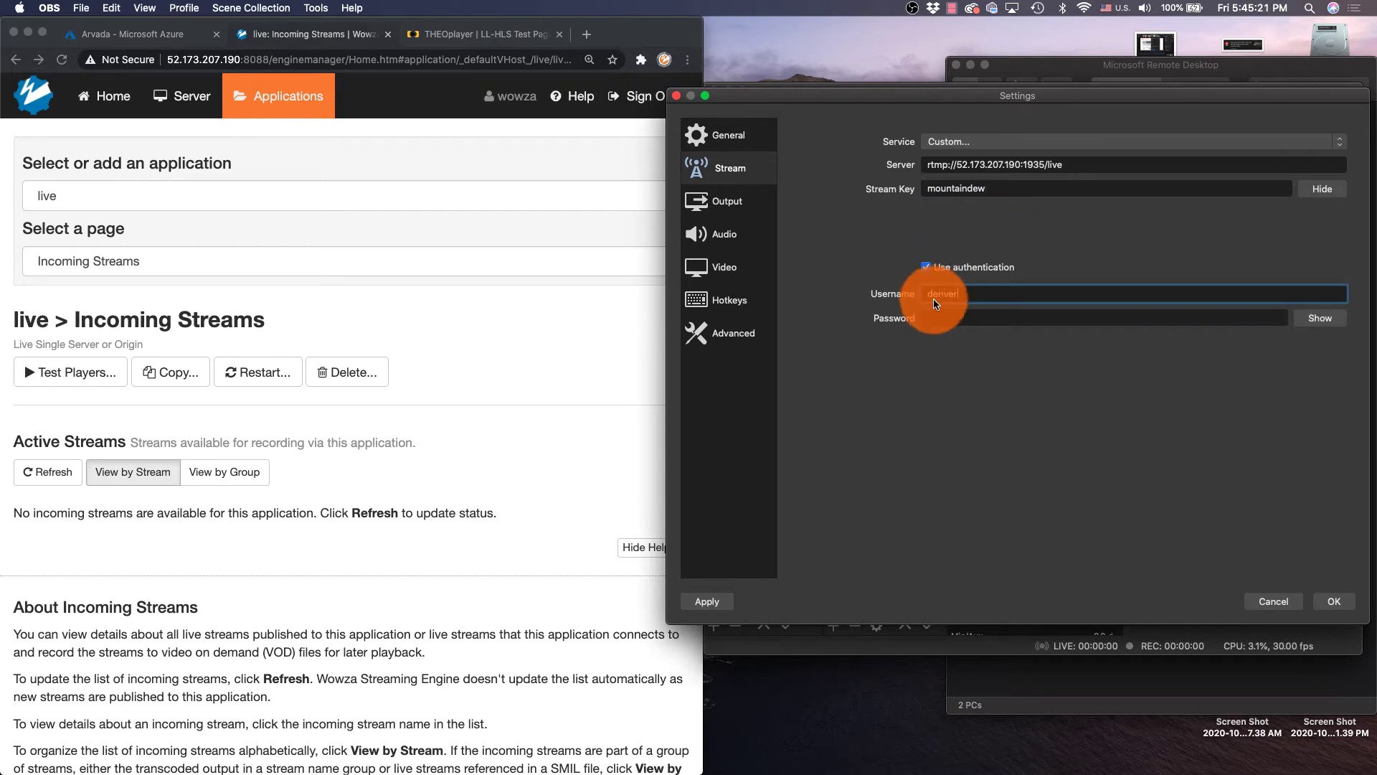
click(938, 317)
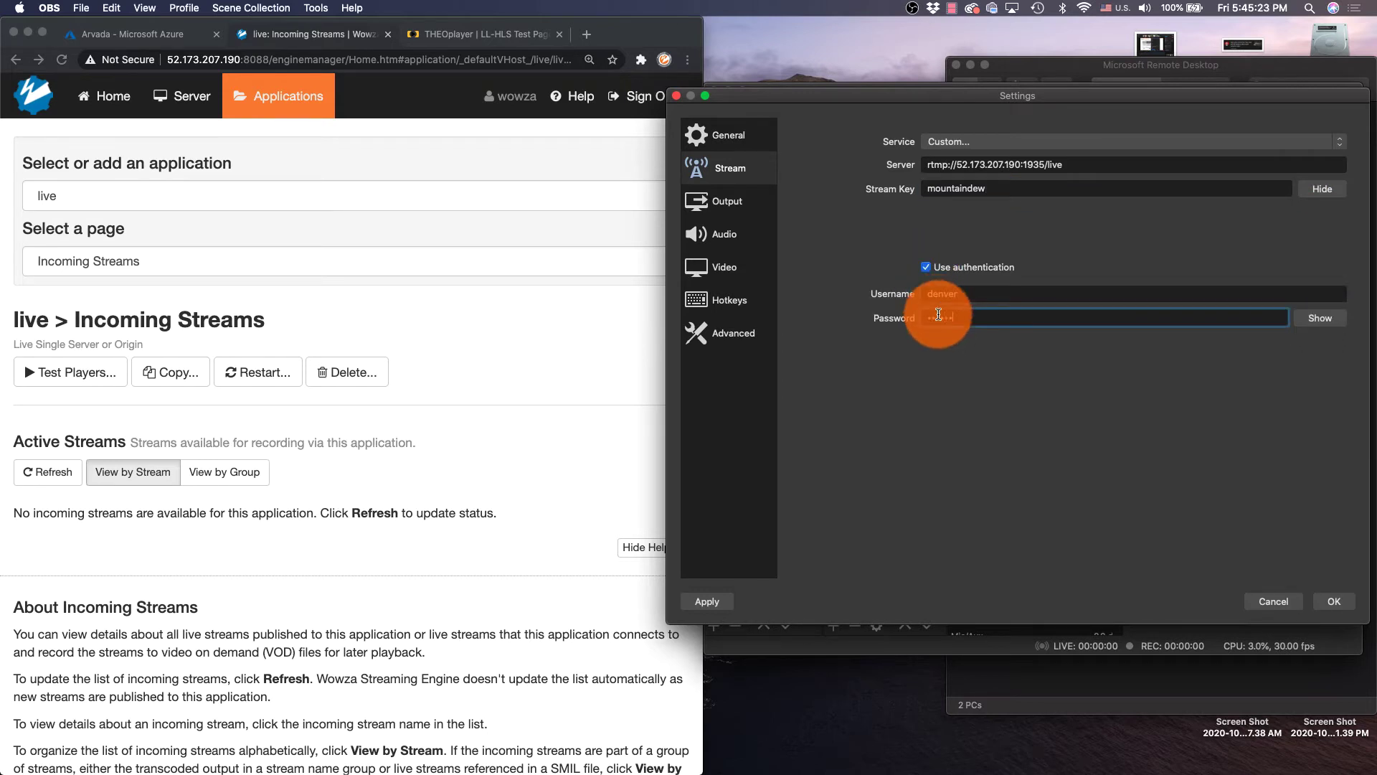
click(1334, 601)
click(565, 355)
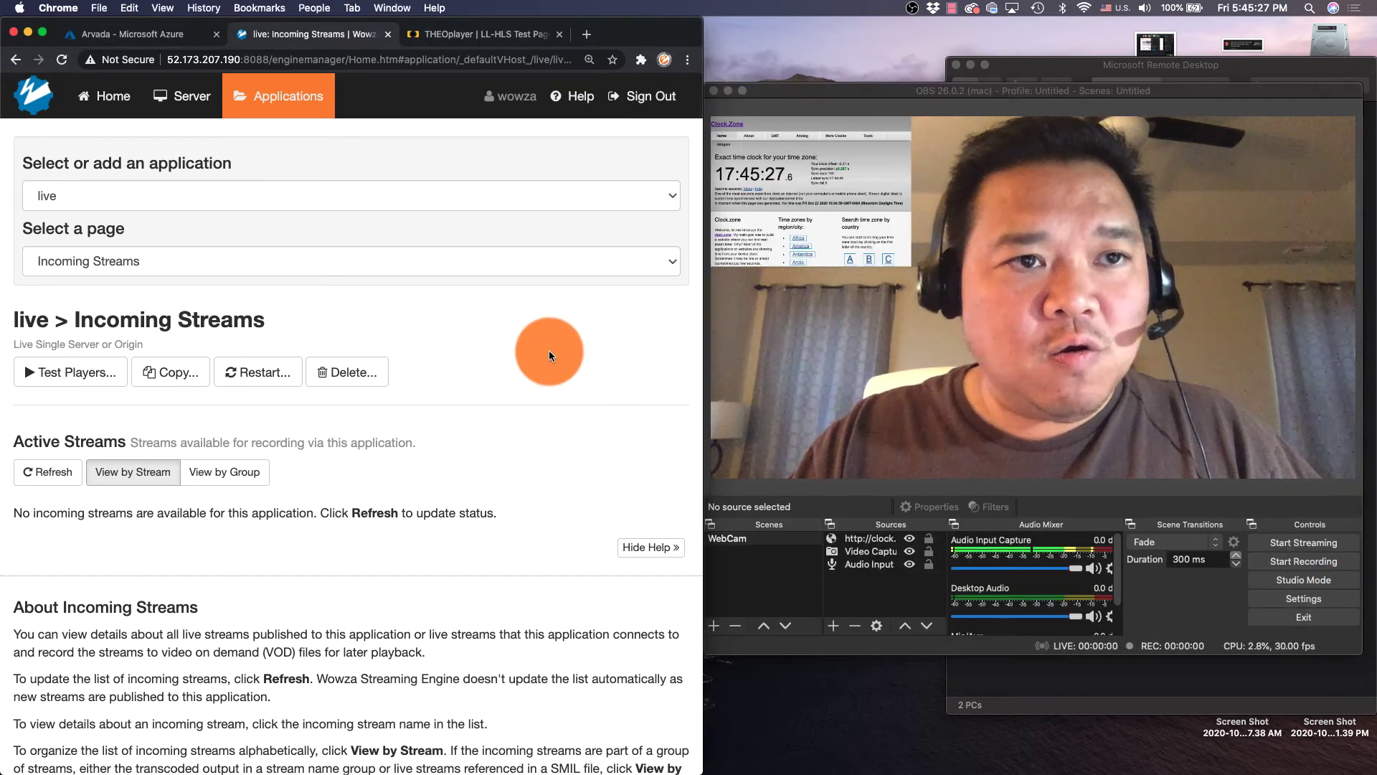
Add a Source Authentication account using the same username and password entered in OBS
click(45, 32)
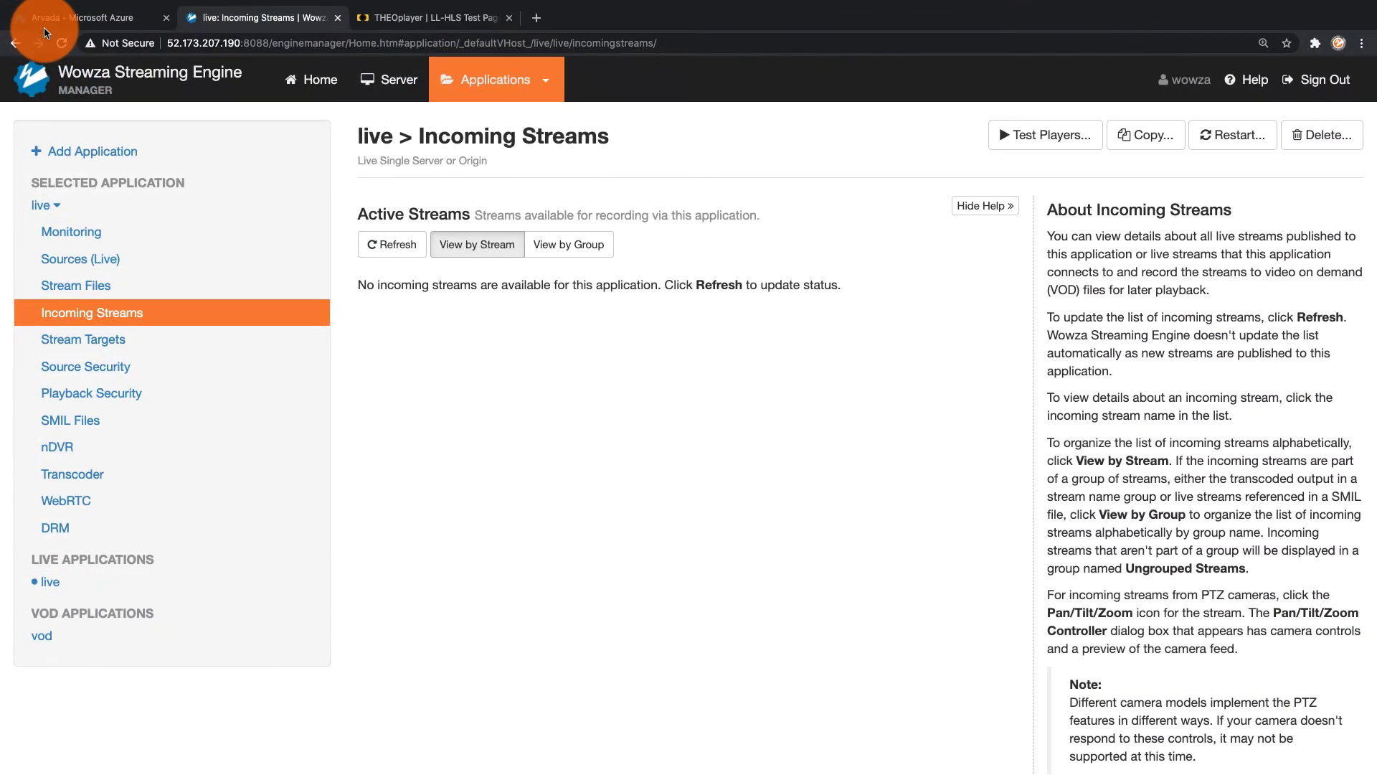
click(385, 86)
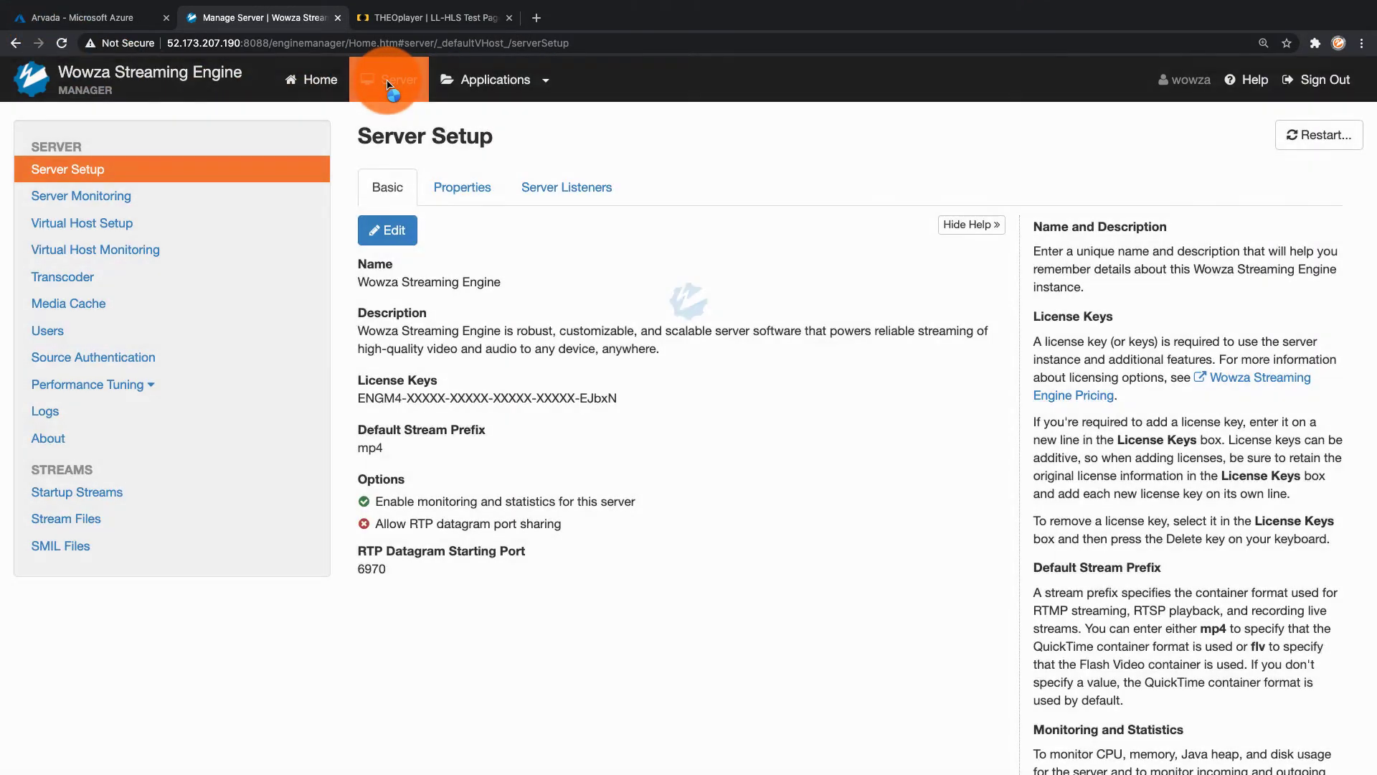
click(168, 357)
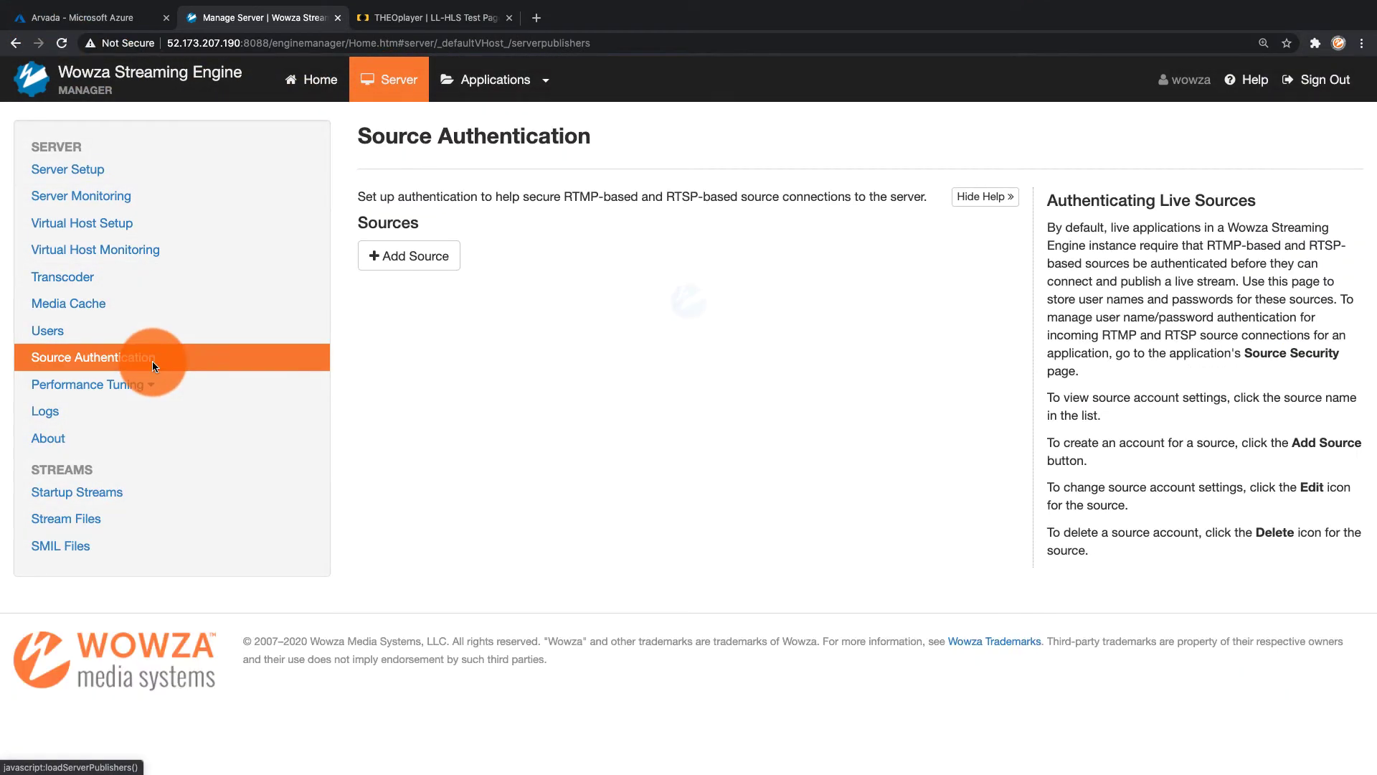
click(432, 255)
click(437, 264)
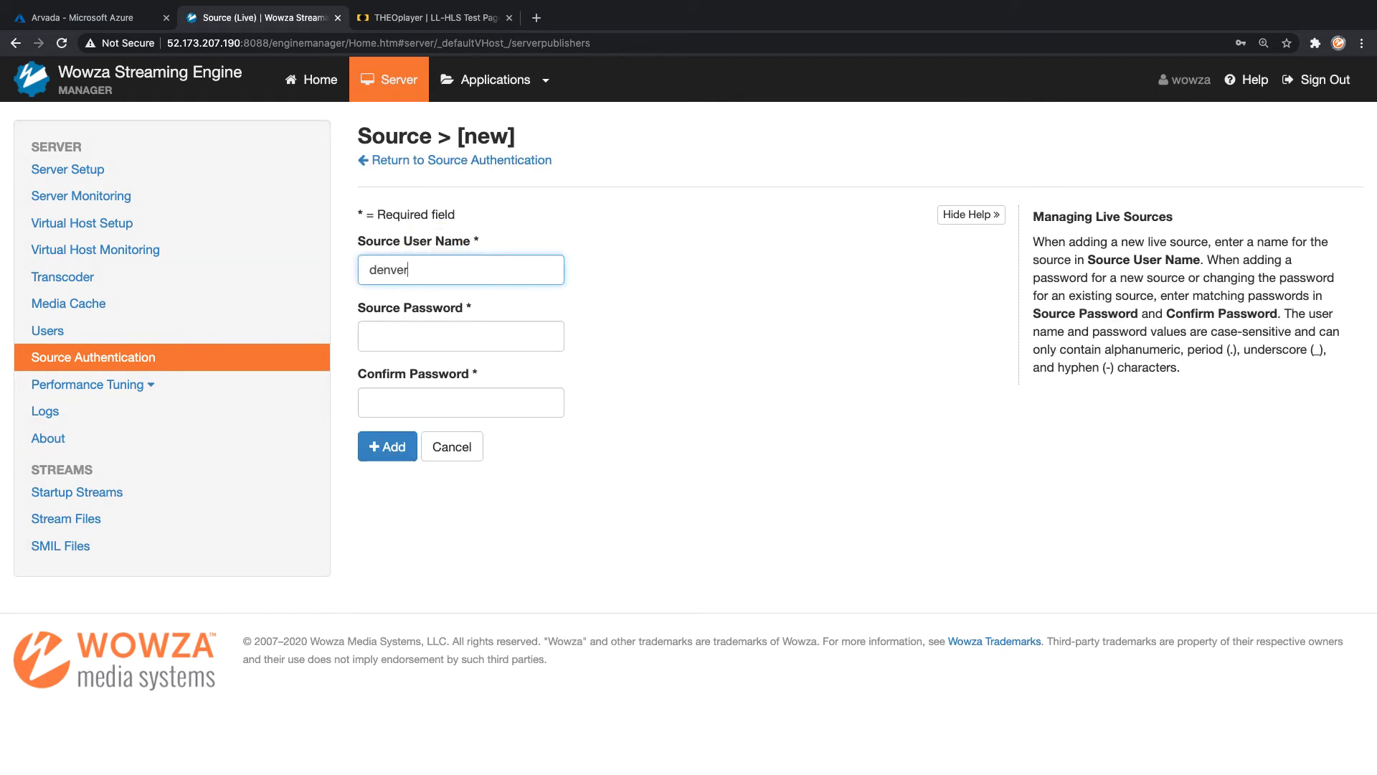
click(442, 336)
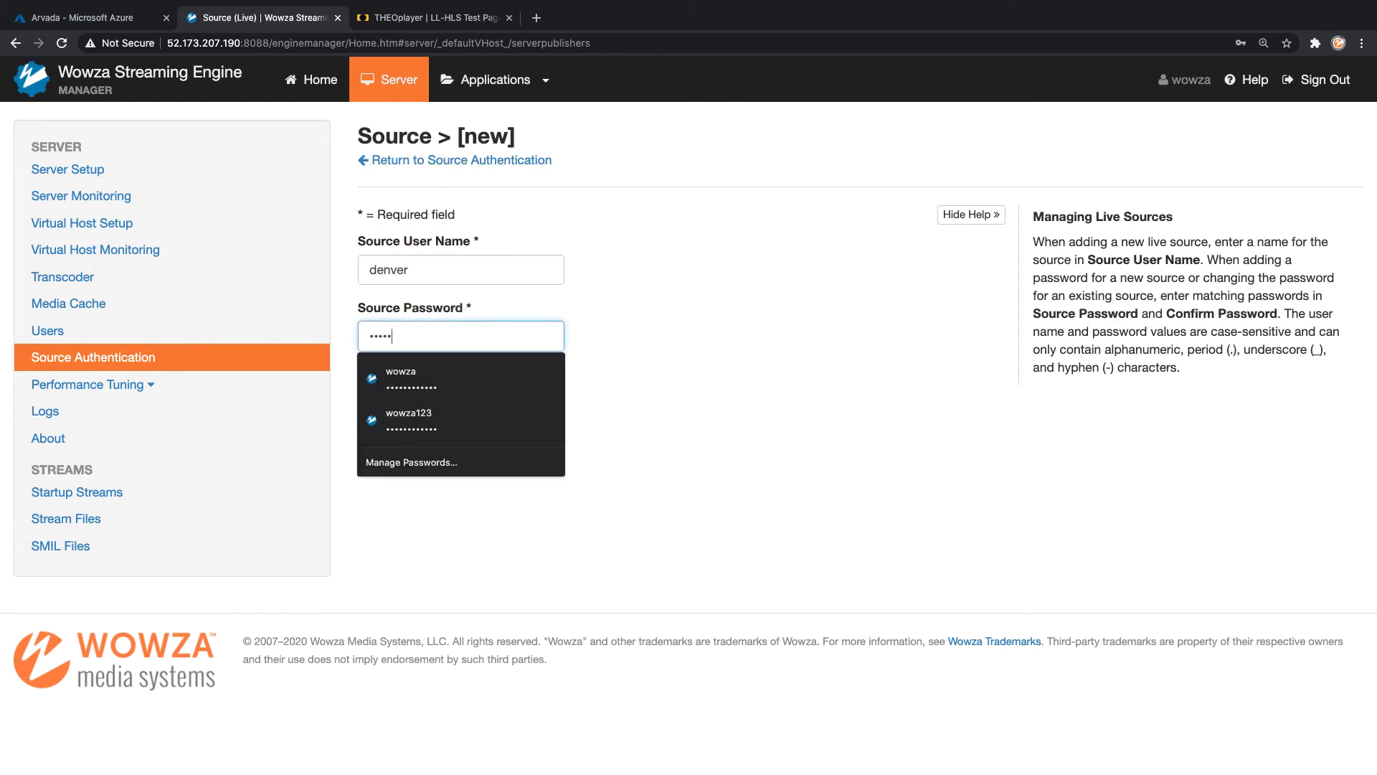
key(Tab)
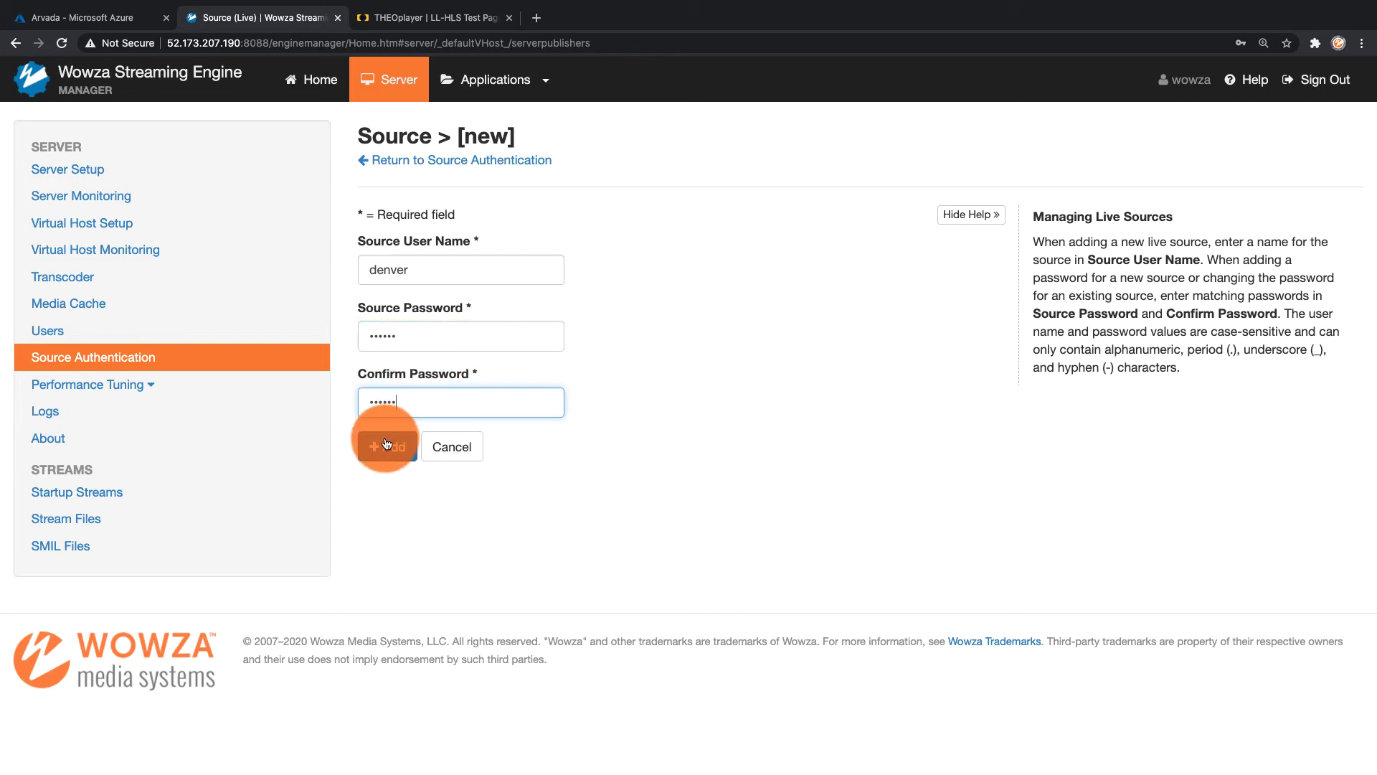
click(387, 447)
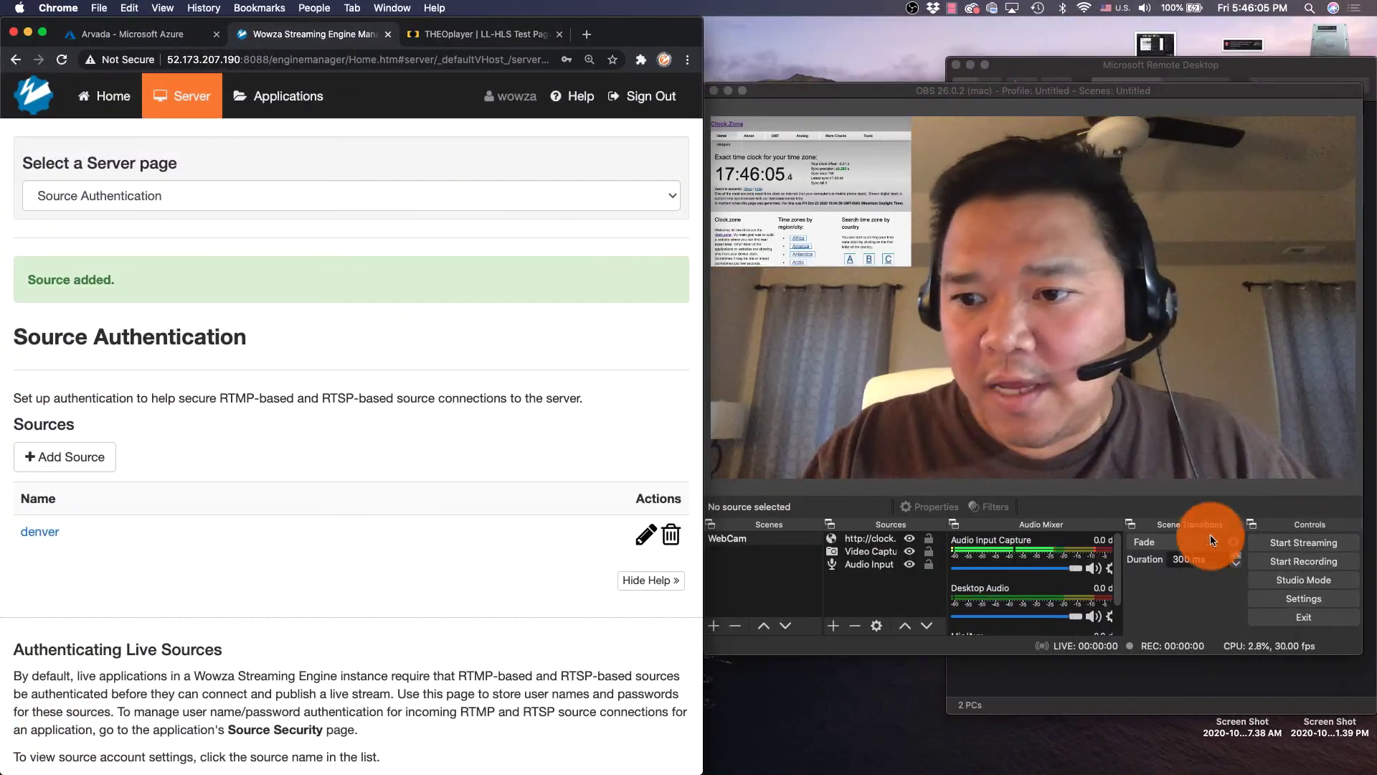
Start streaming in OBS and bring the Wowza manager back to full screen
click(1281, 543)
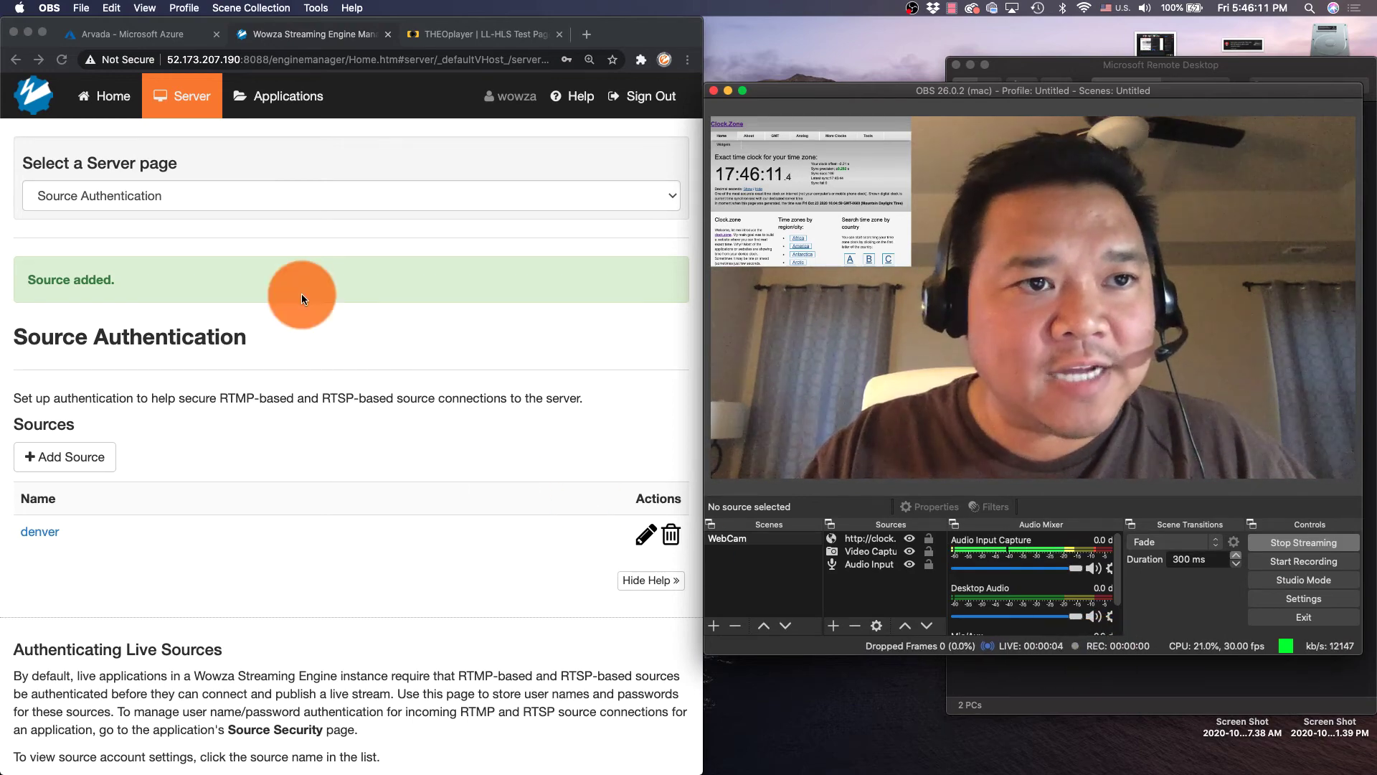
click(42, 33)
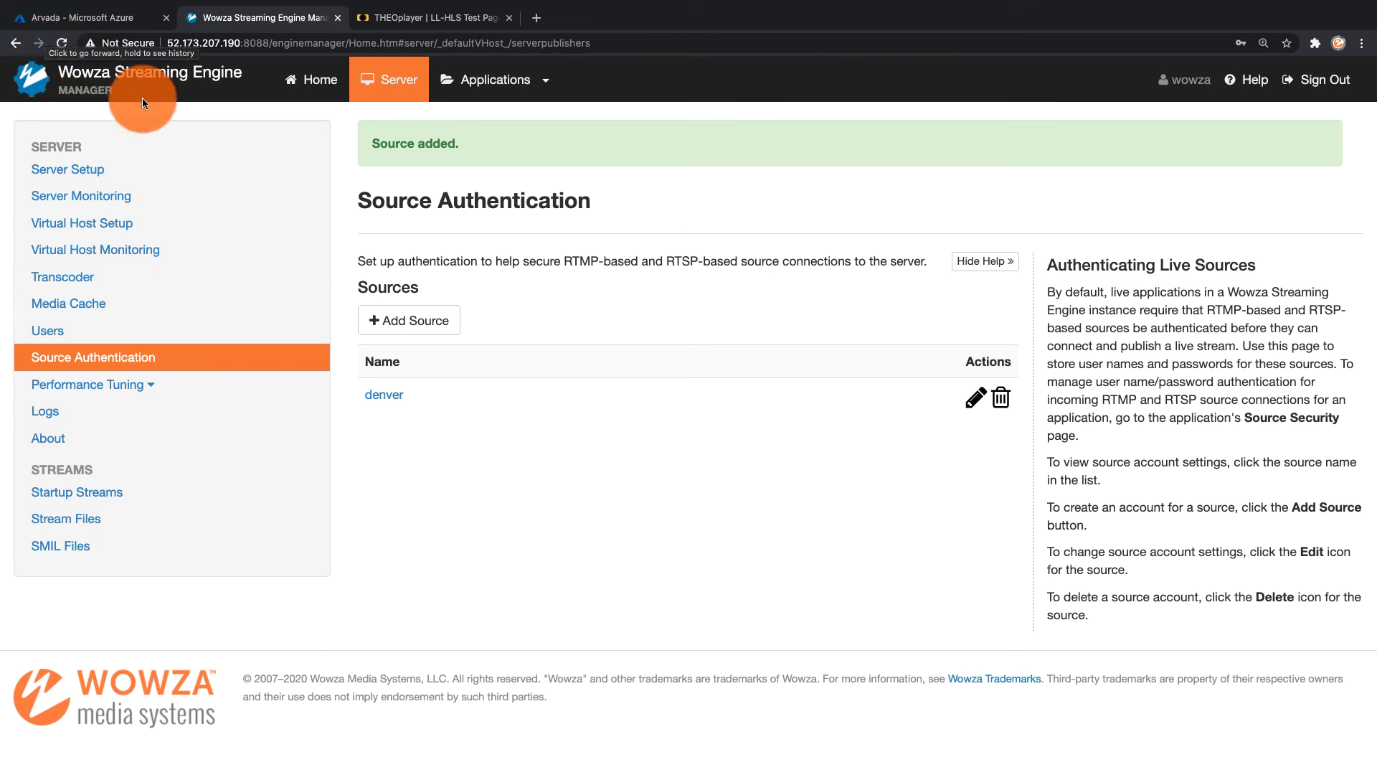
Enable the Low-latency stream option on the live application, save, and restart it
click(544, 86)
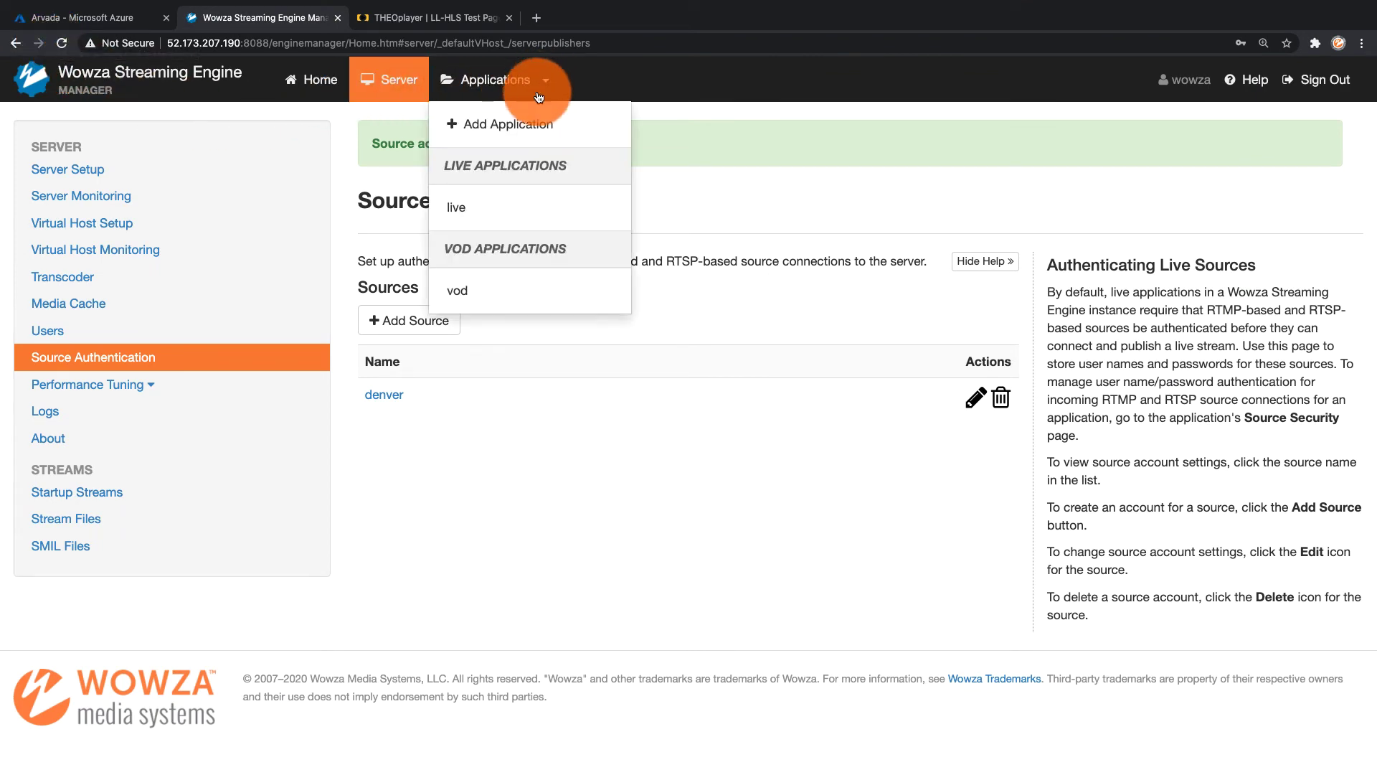
click(482, 208)
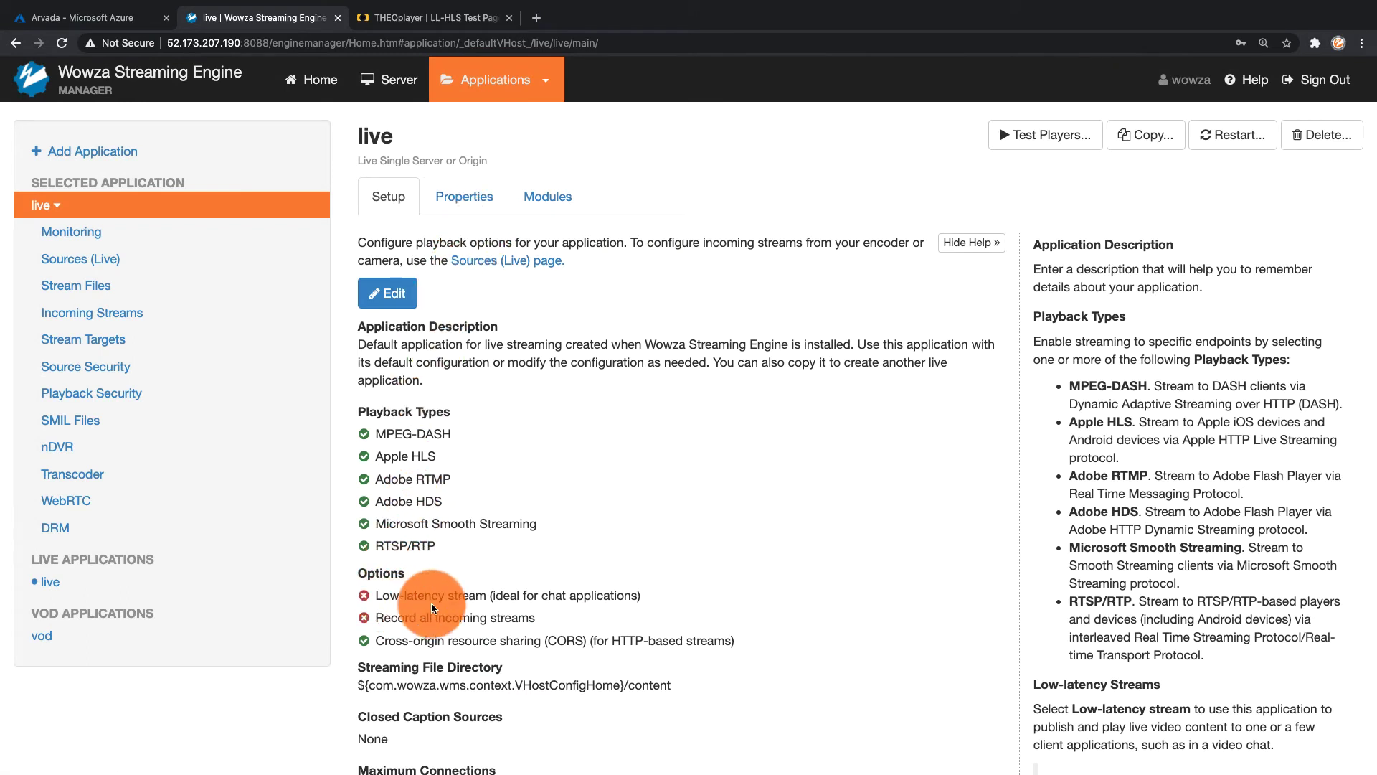
click(389, 293)
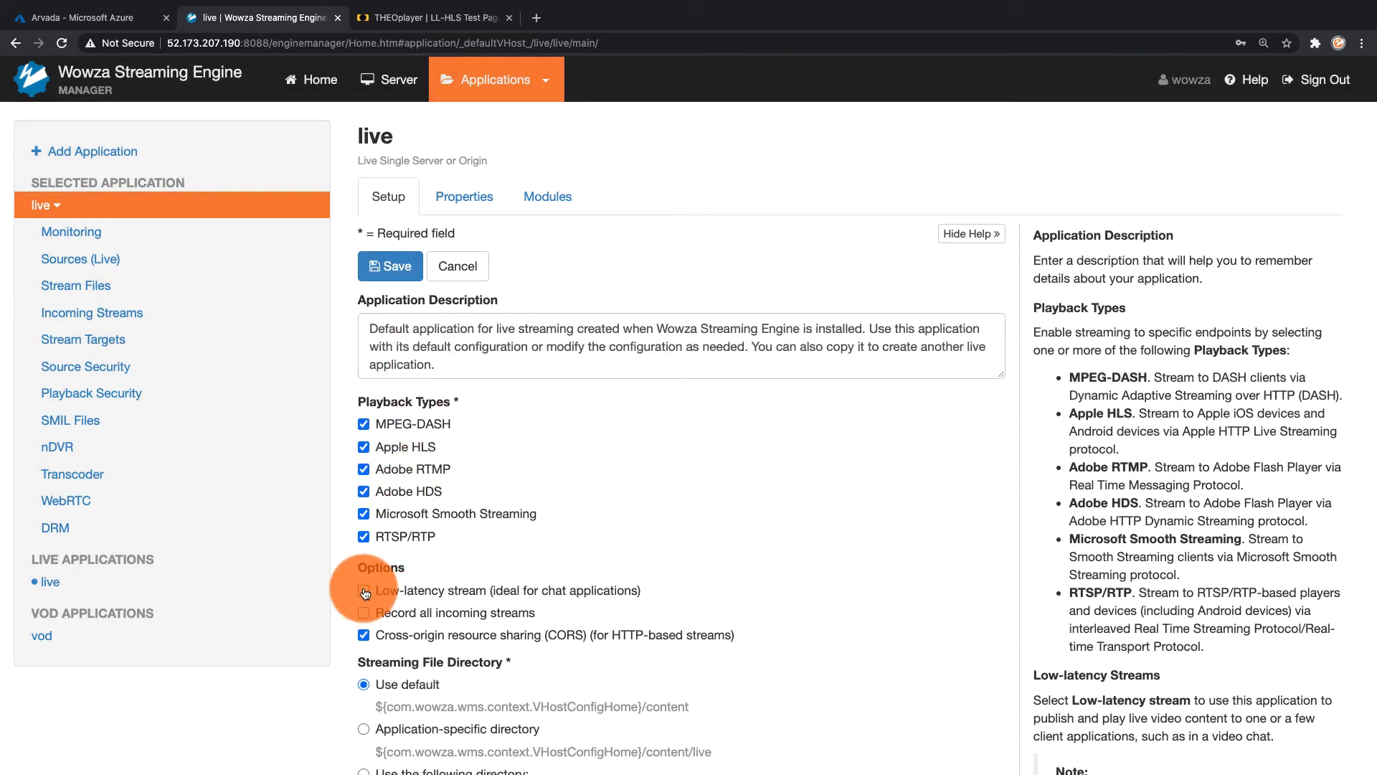
click(363, 591)
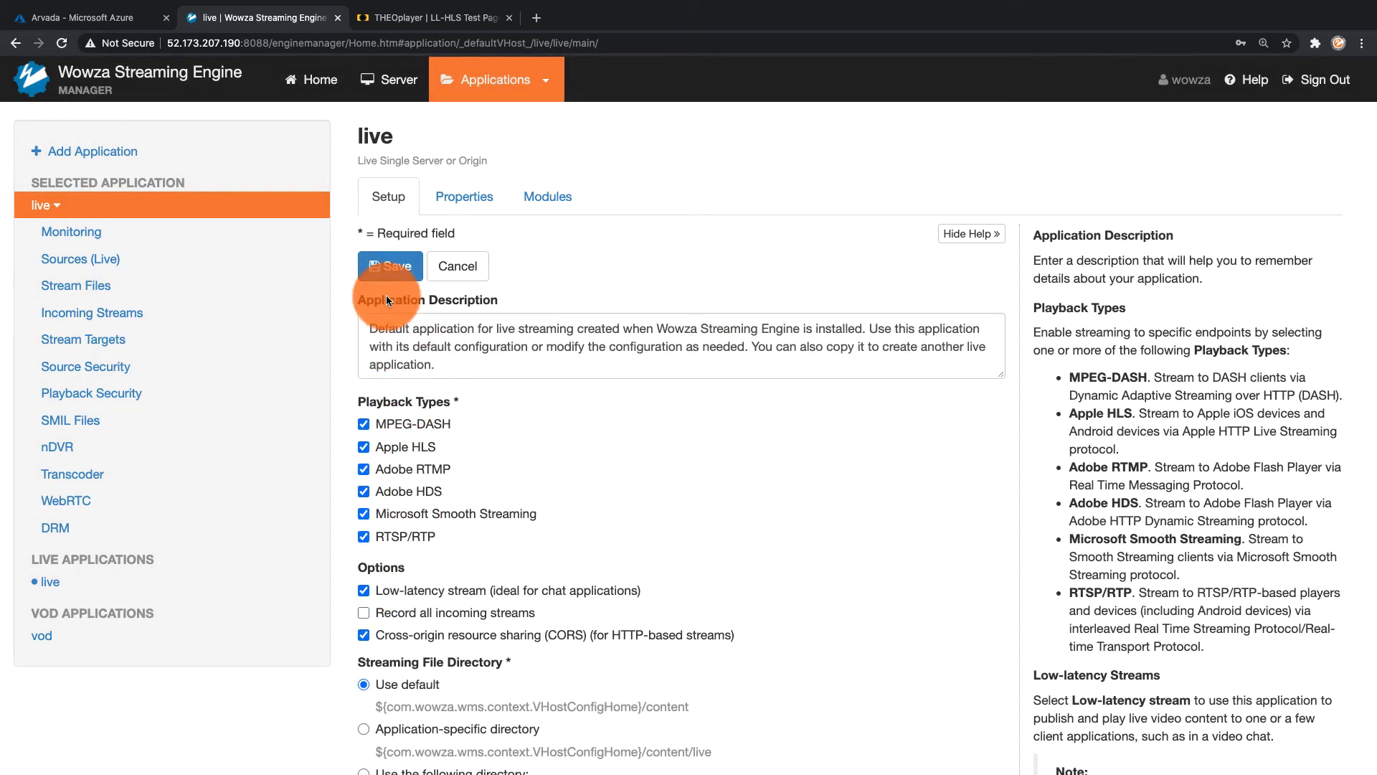
click(386, 270)
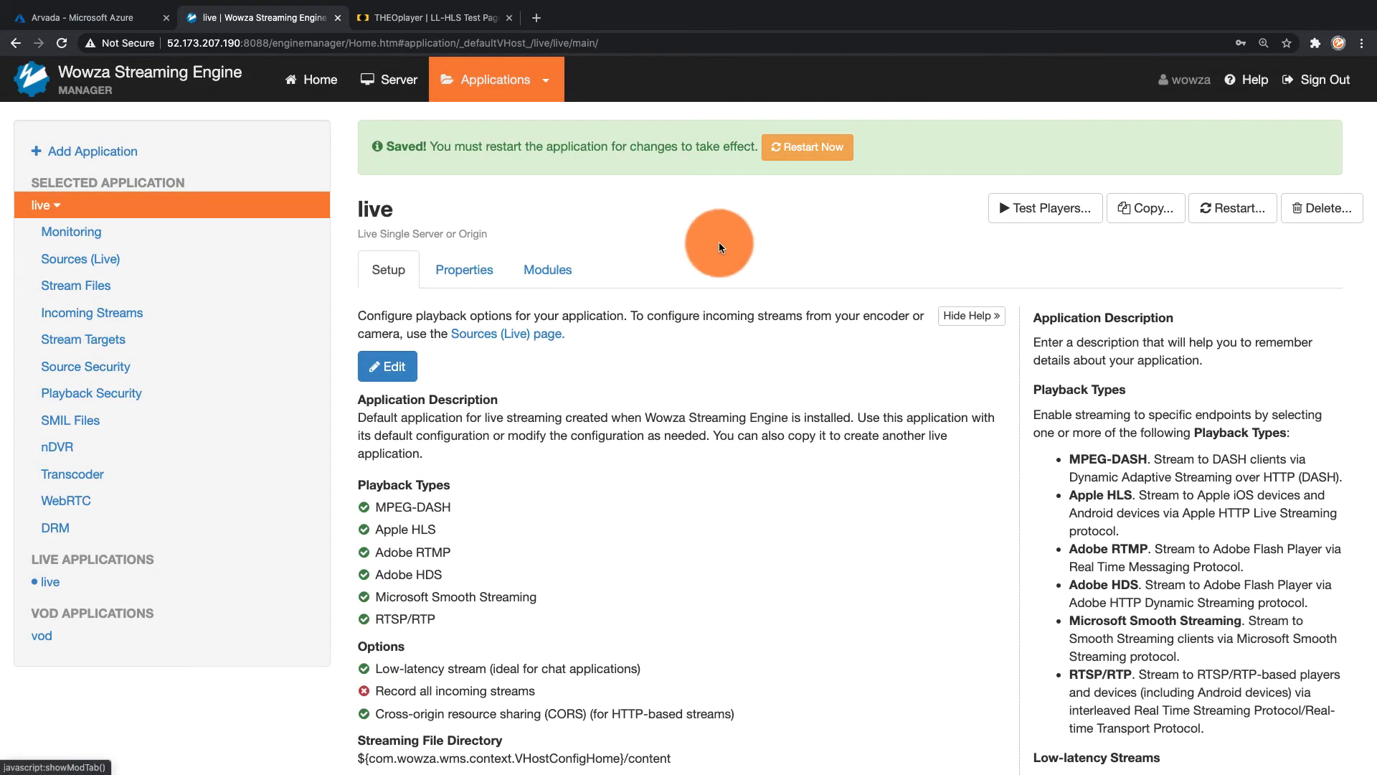
click(806, 151)
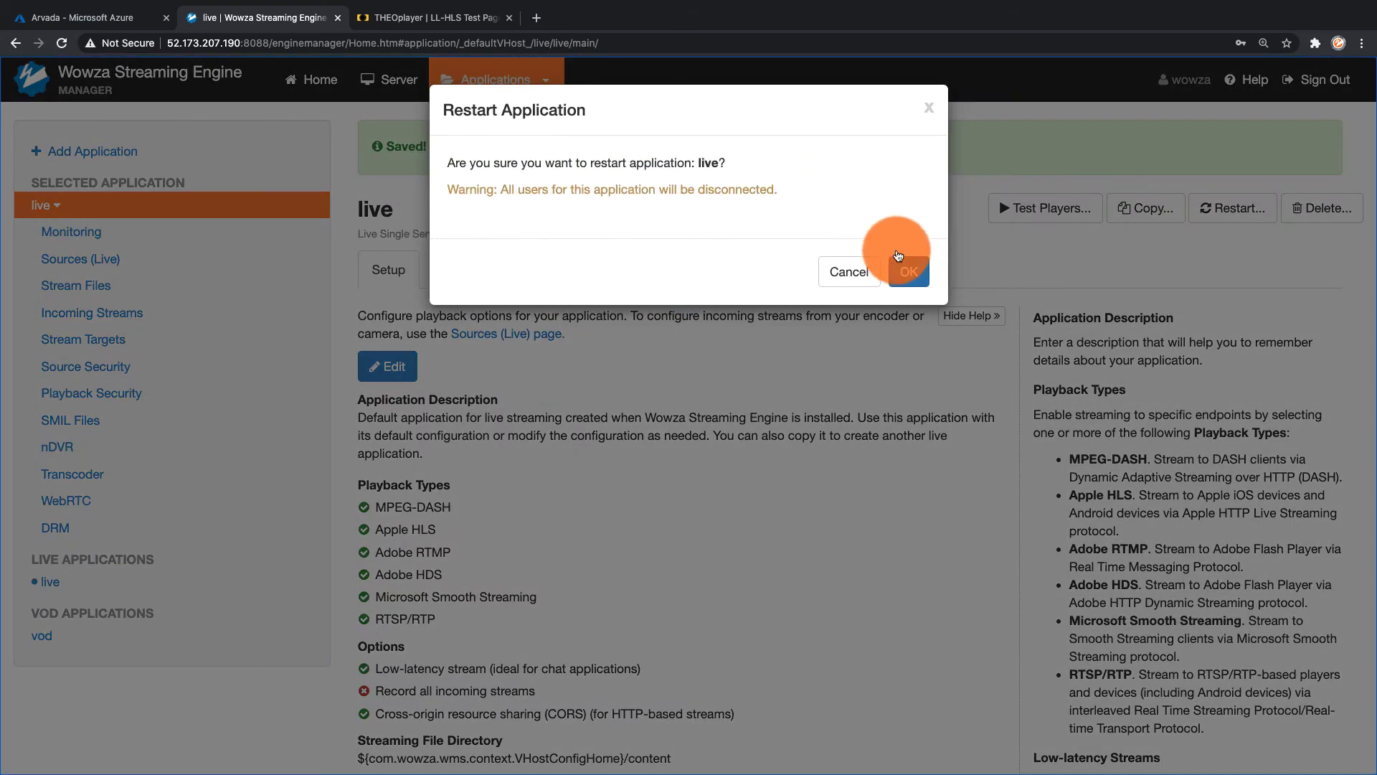
click(902, 269)
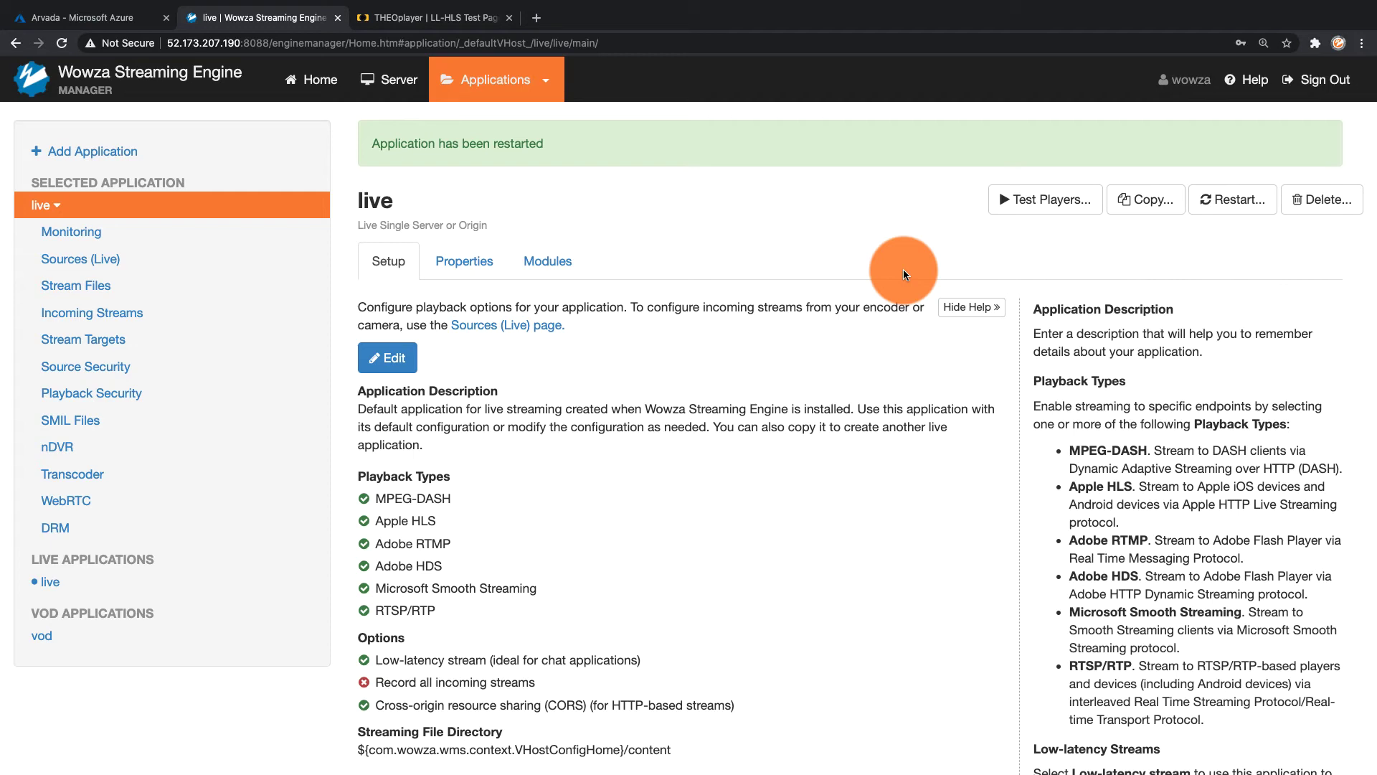
Confirm the mountaindew incoming stream shows Active, then switch to the THEOplayer tab
click(141, 319)
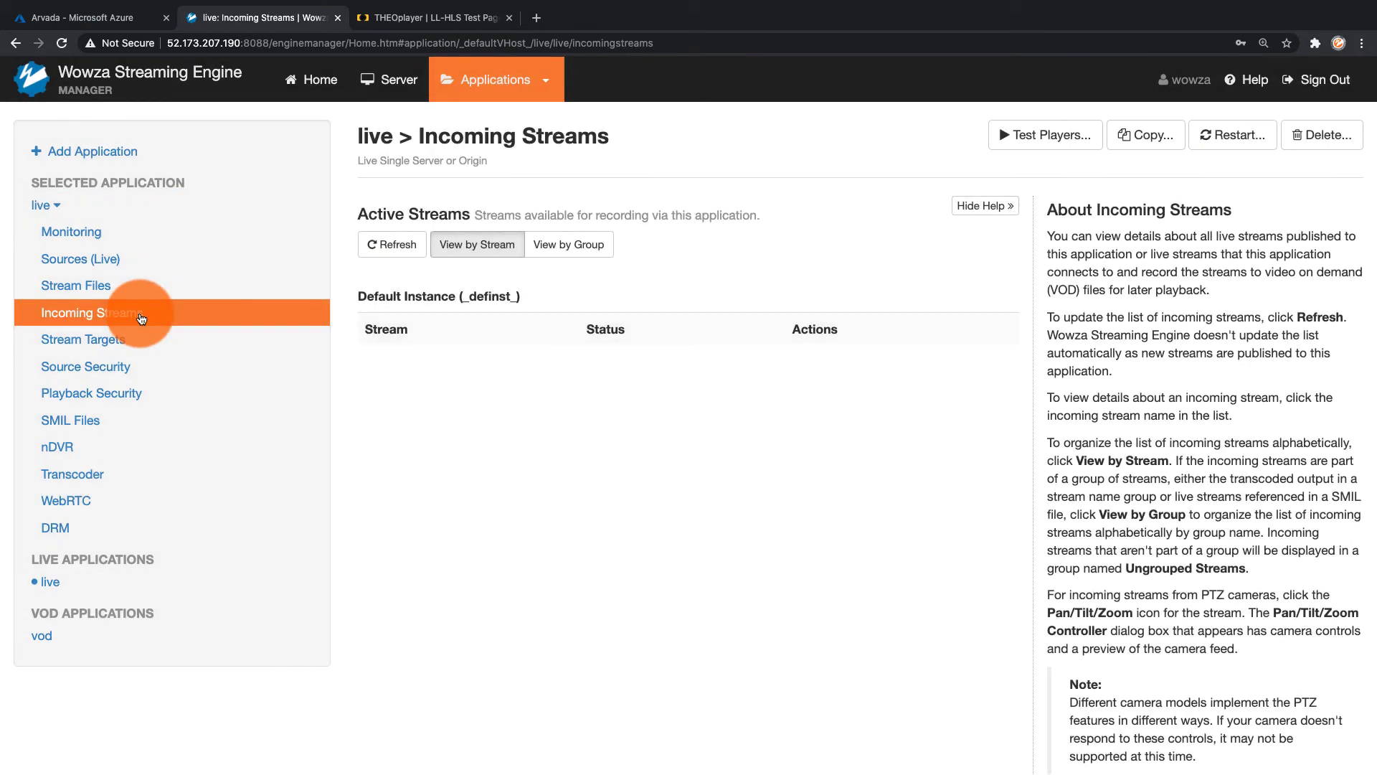
click(469, 406)
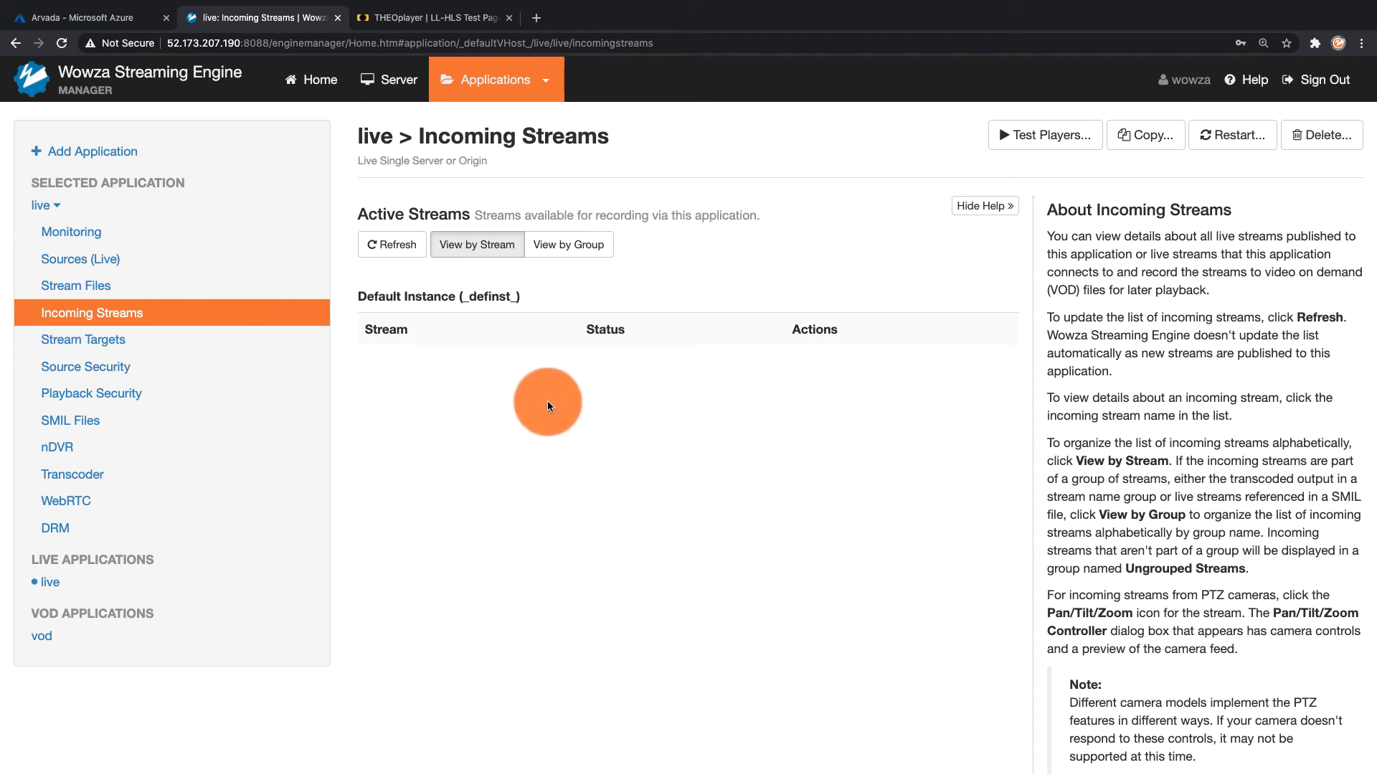
click(394, 246)
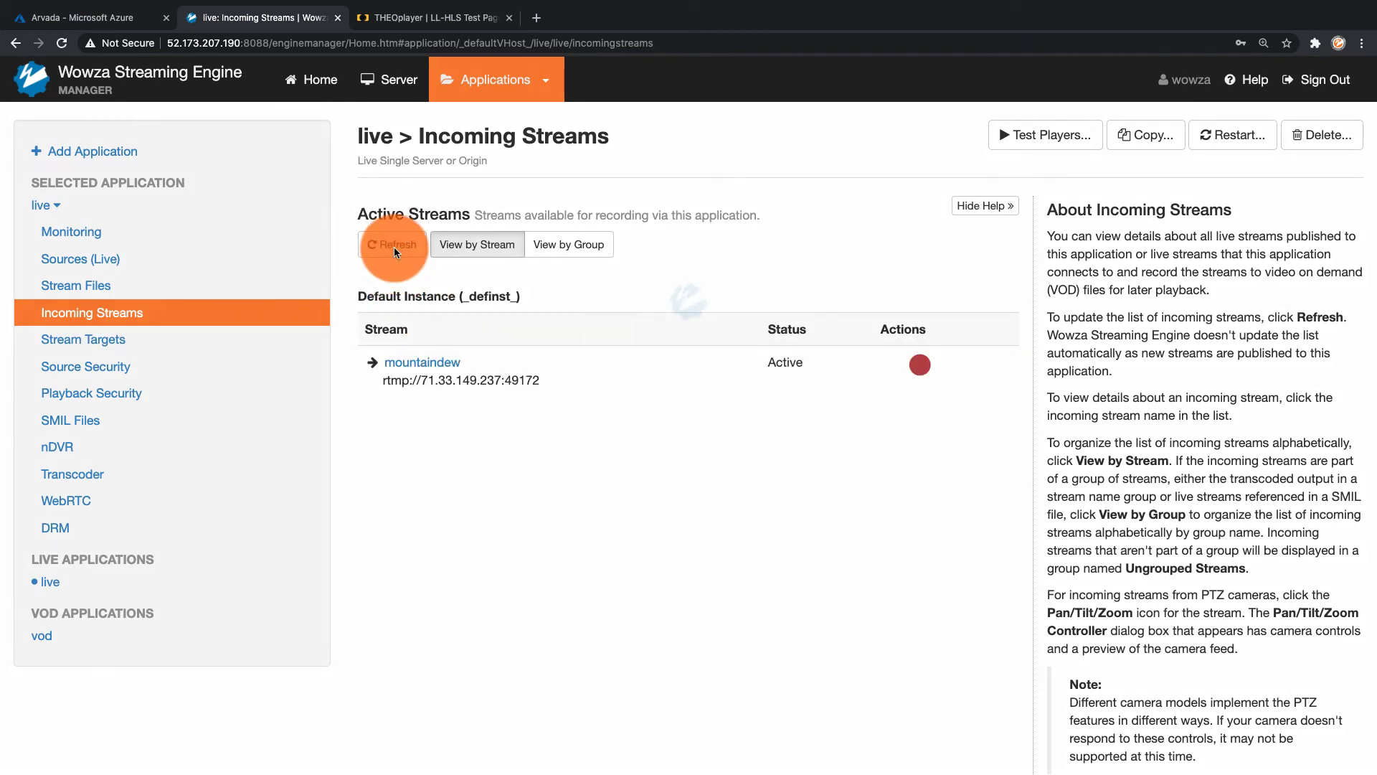
click(459, 367)
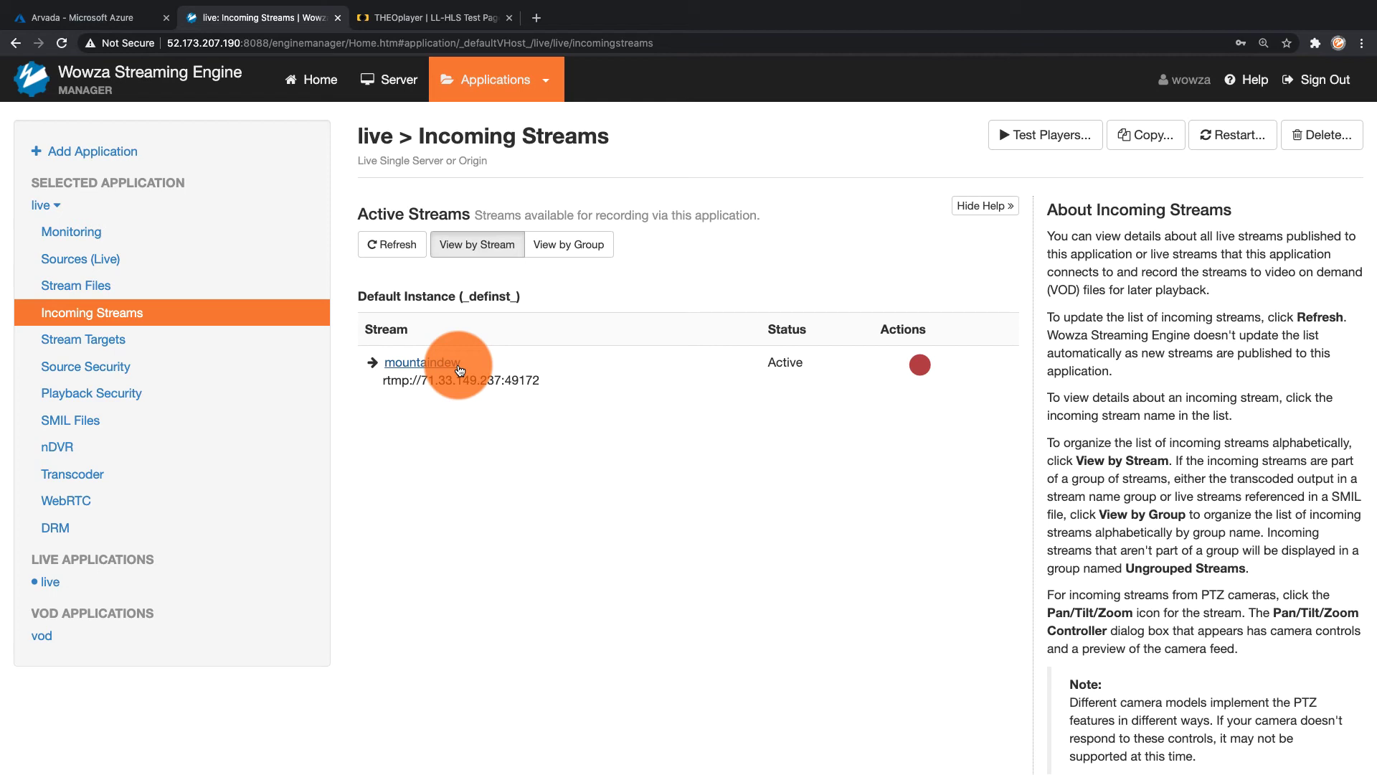
click(459, 17)
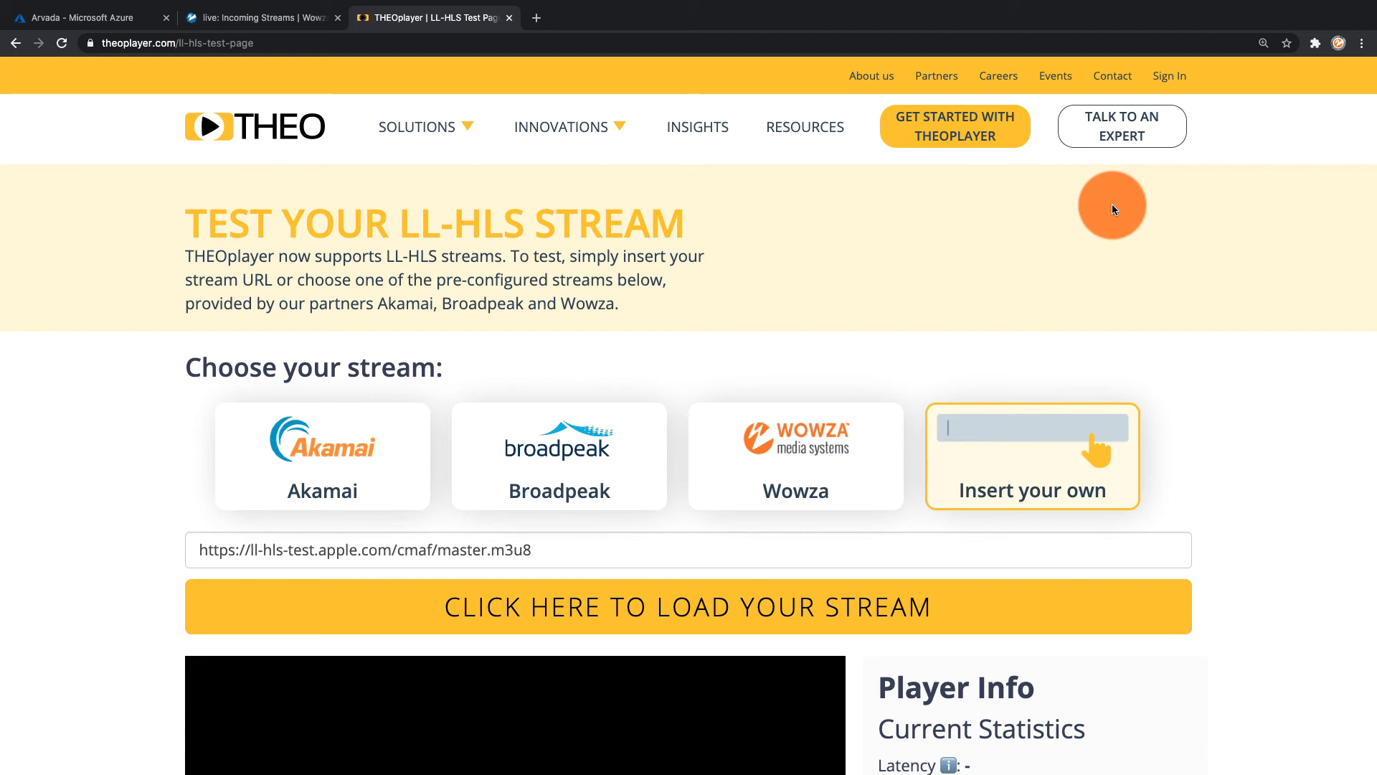
Play Wowza's preconfigured sample stream in the THEOplayer test page
scroll(1112, 208, down, 5)
scroll(1112, 208, up, 2)
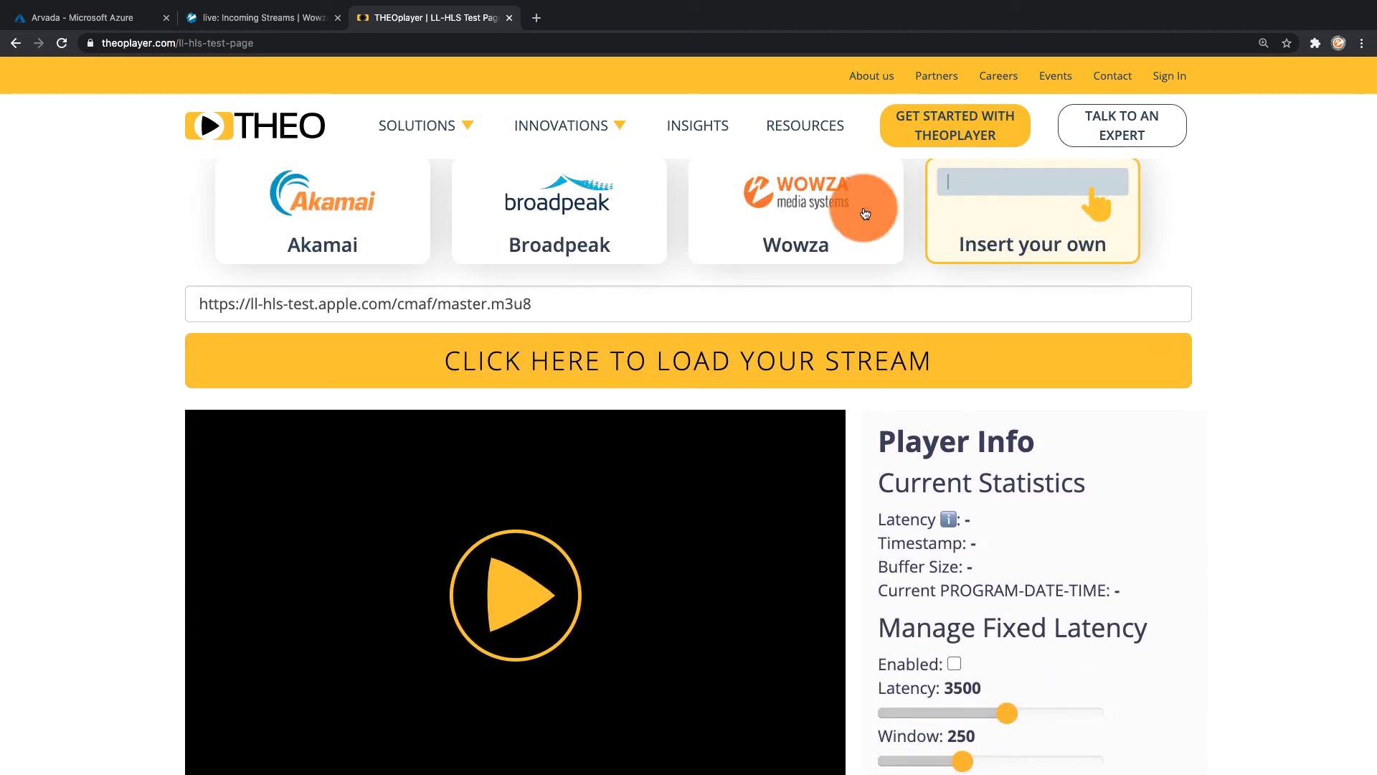
click(870, 206)
click(567, 579)
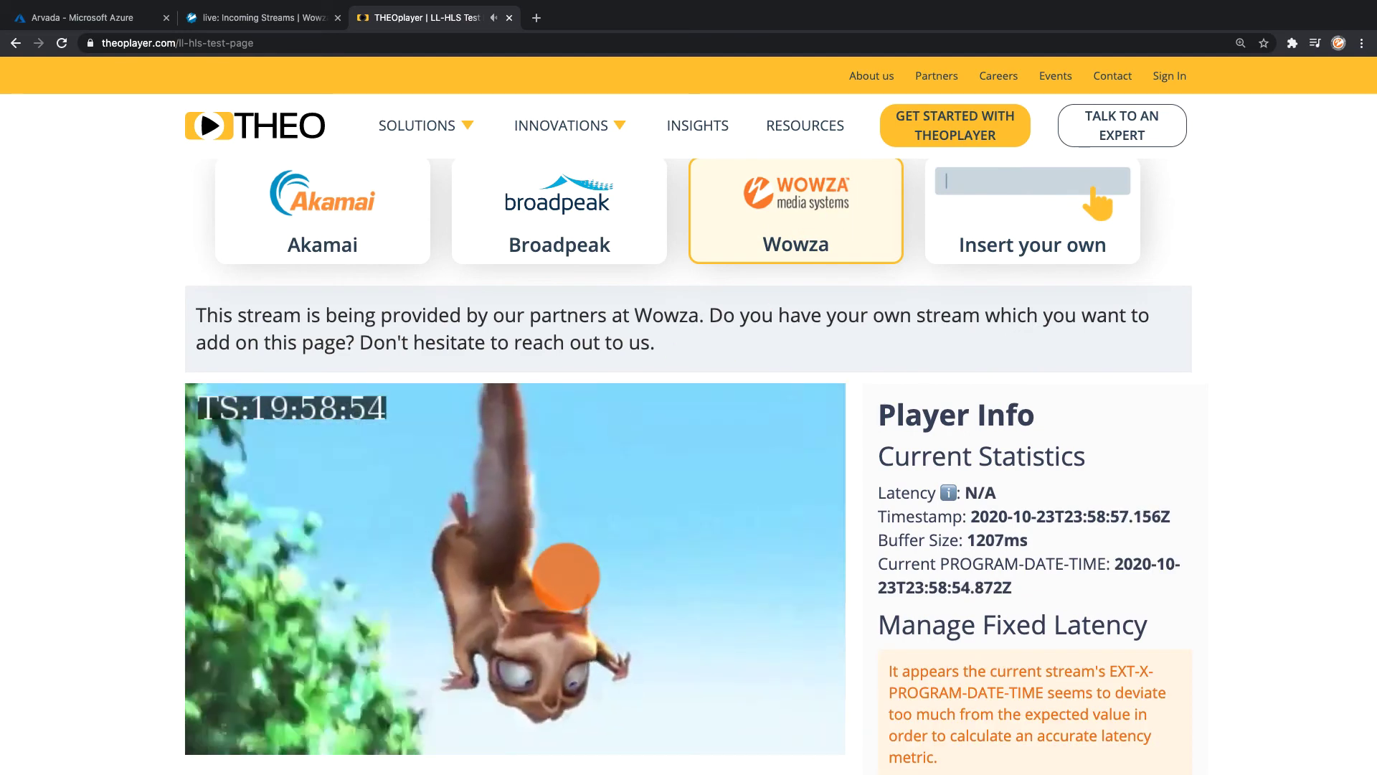
Switch to entering your own stream URL, then return to the remote Wowza docs
click(1029, 233)
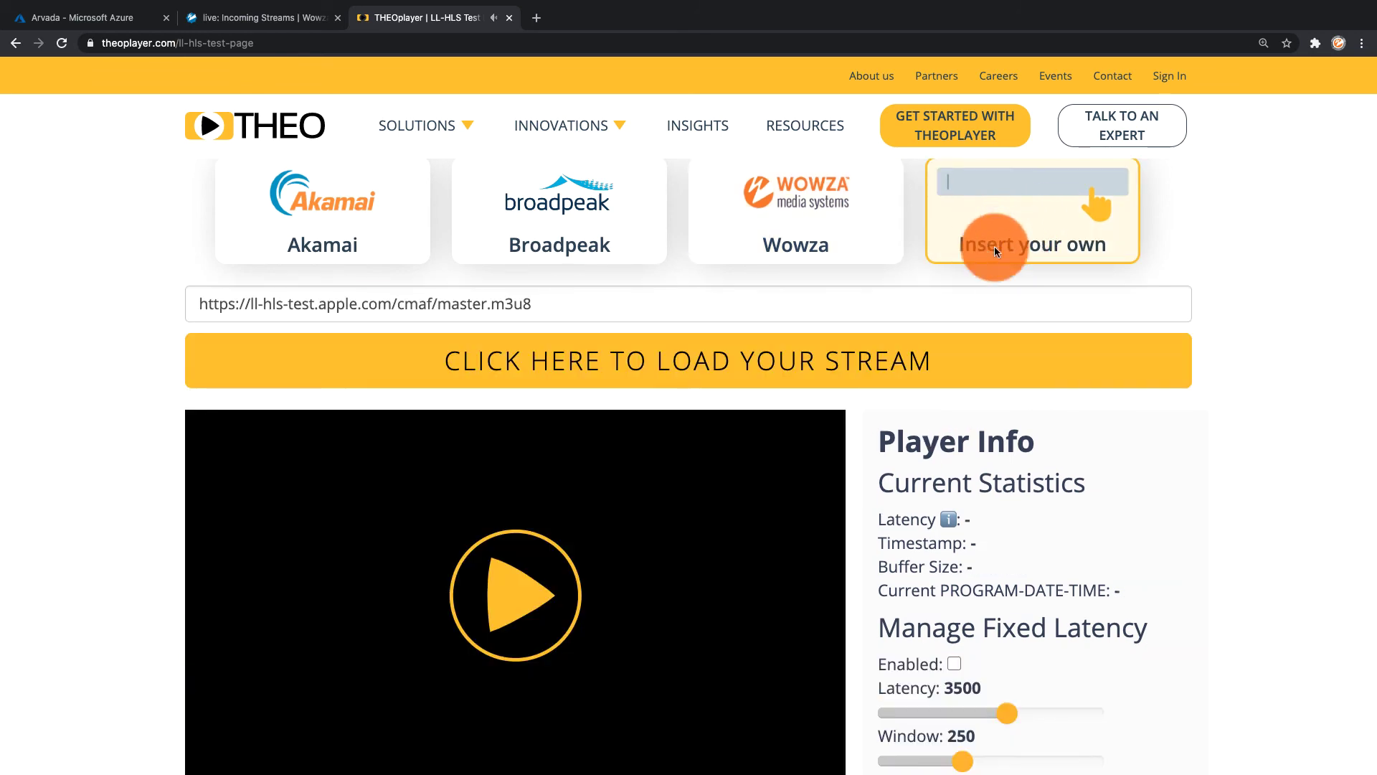
click(945, 305)
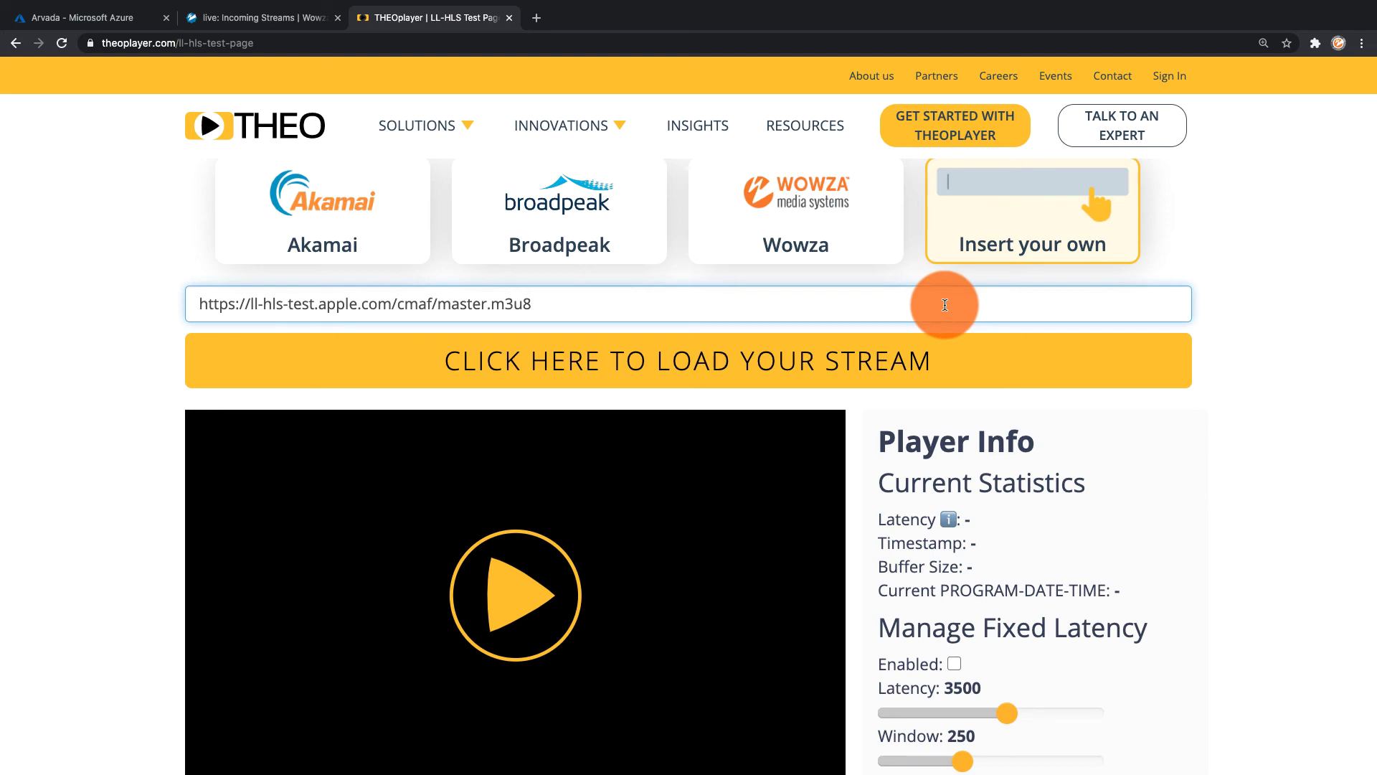
mouse_move(782, 757)
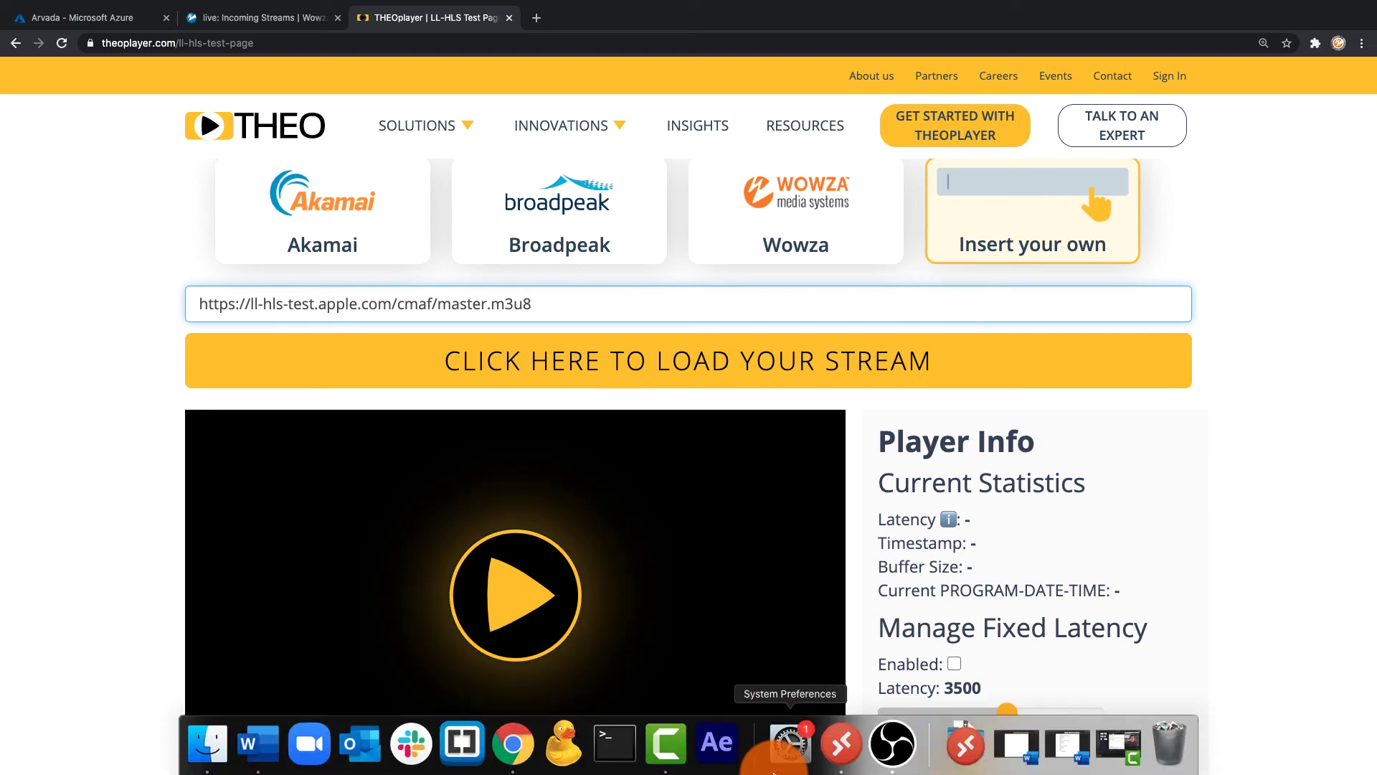
click(833, 757)
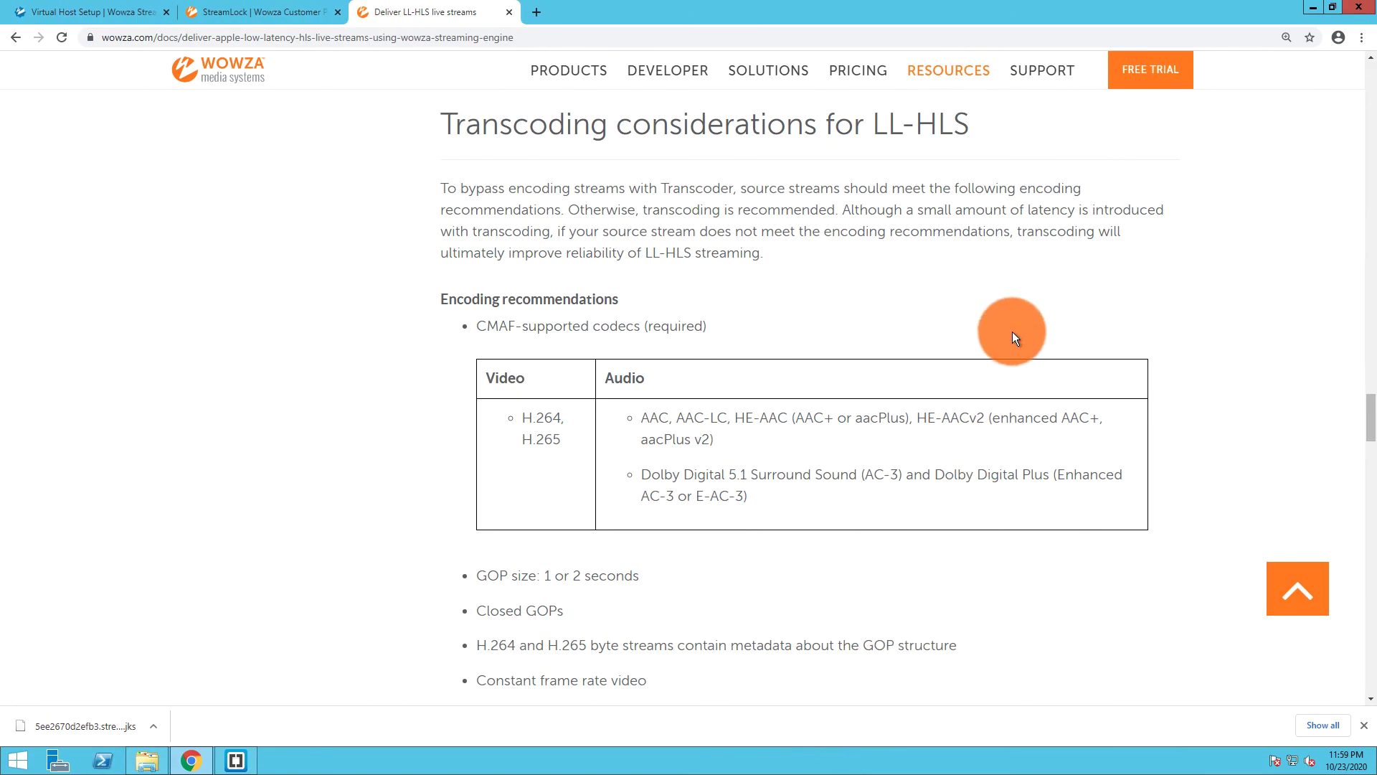
Scroll the LL-HLS docs to Test stream playback and highlight the playlist_sfm4s.m3u8 URL
scroll(1012, 332, down, 5)
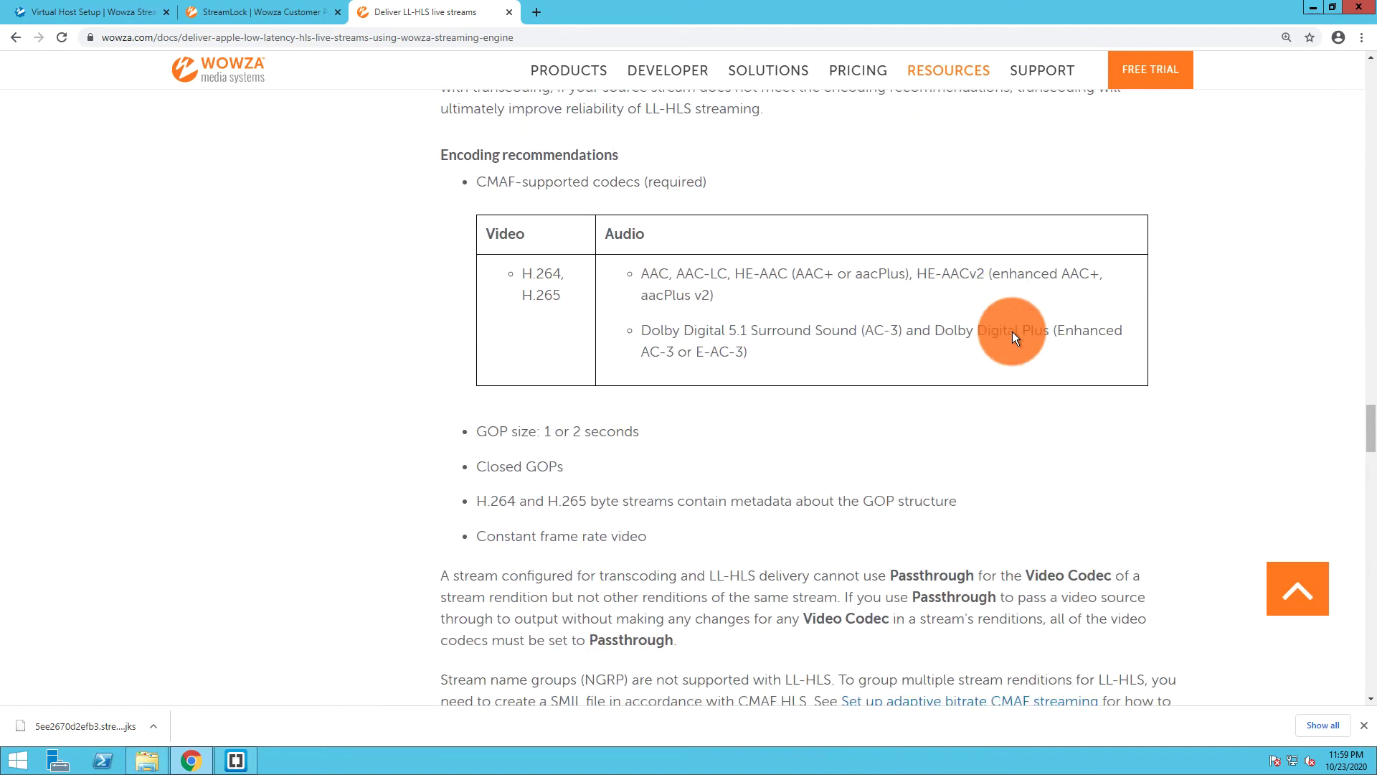
scroll(1013, 331, down, 6)
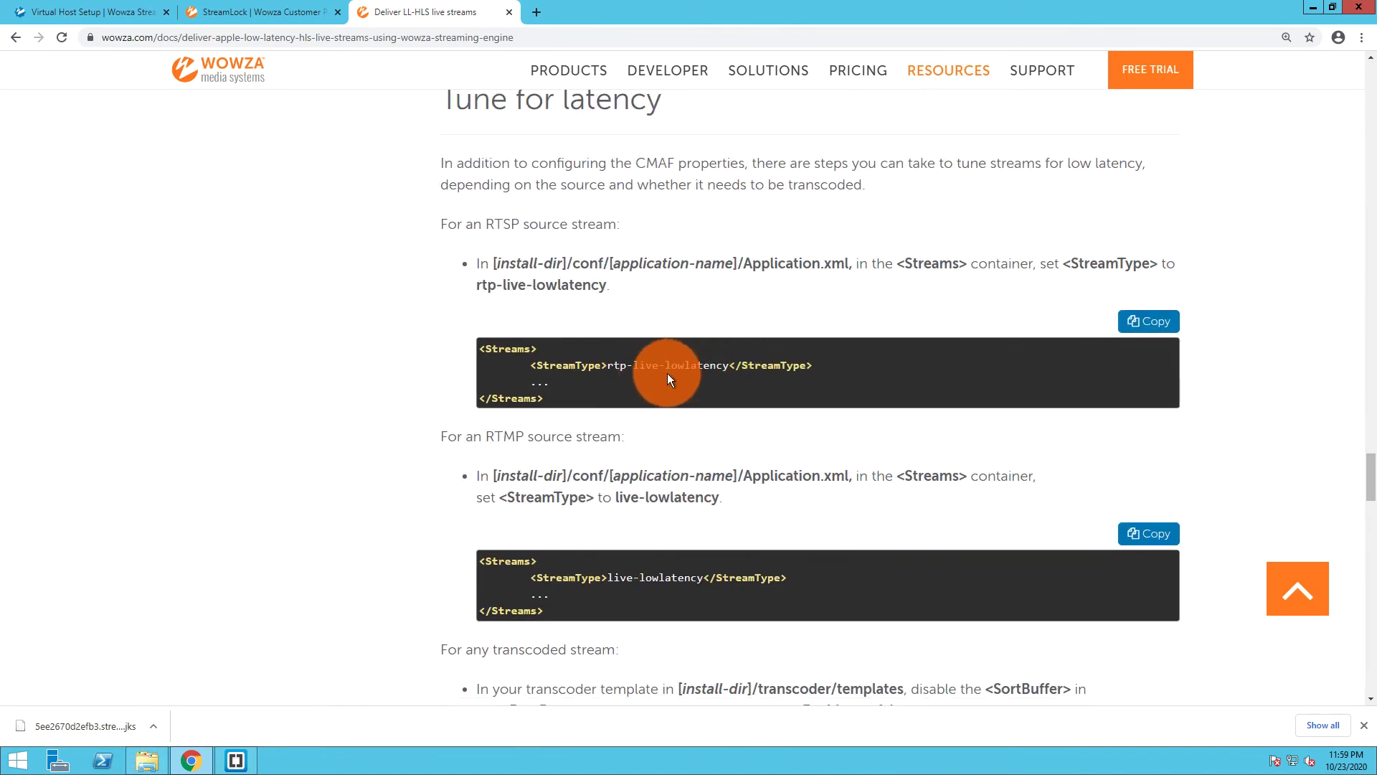
scroll(705, 387, down, 1)
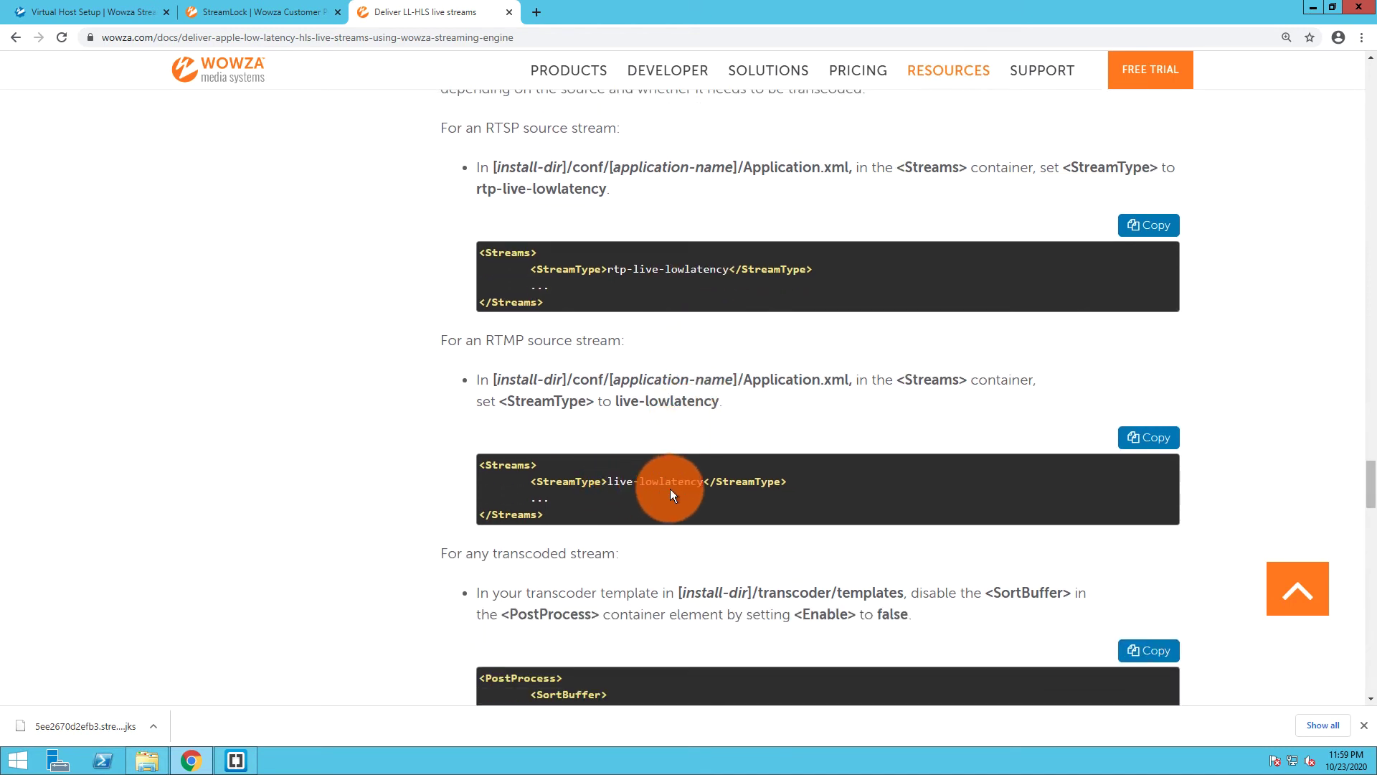
scroll(654, 494, down, 2)
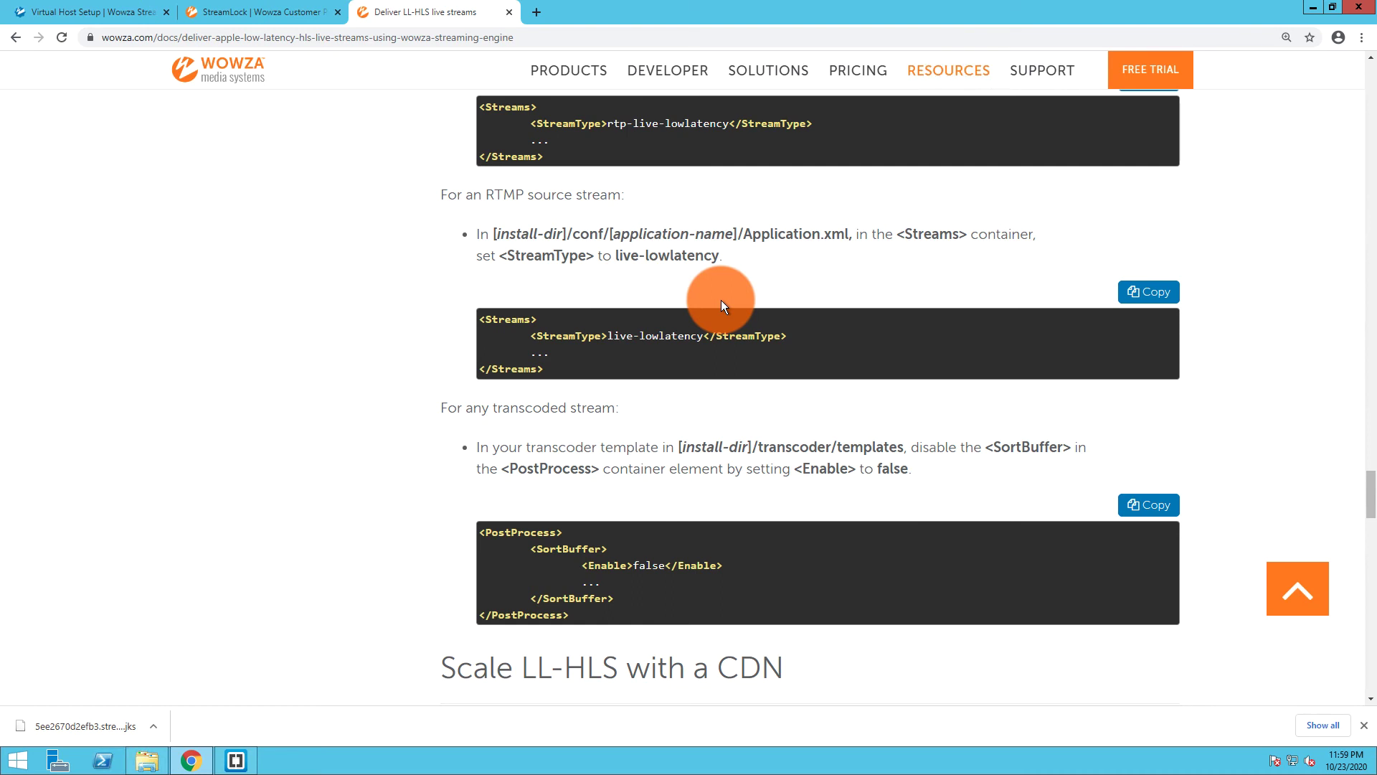
scroll(721, 299, down, 7)
scroll(721, 299, down, 5)
scroll(721, 300, down, 4)
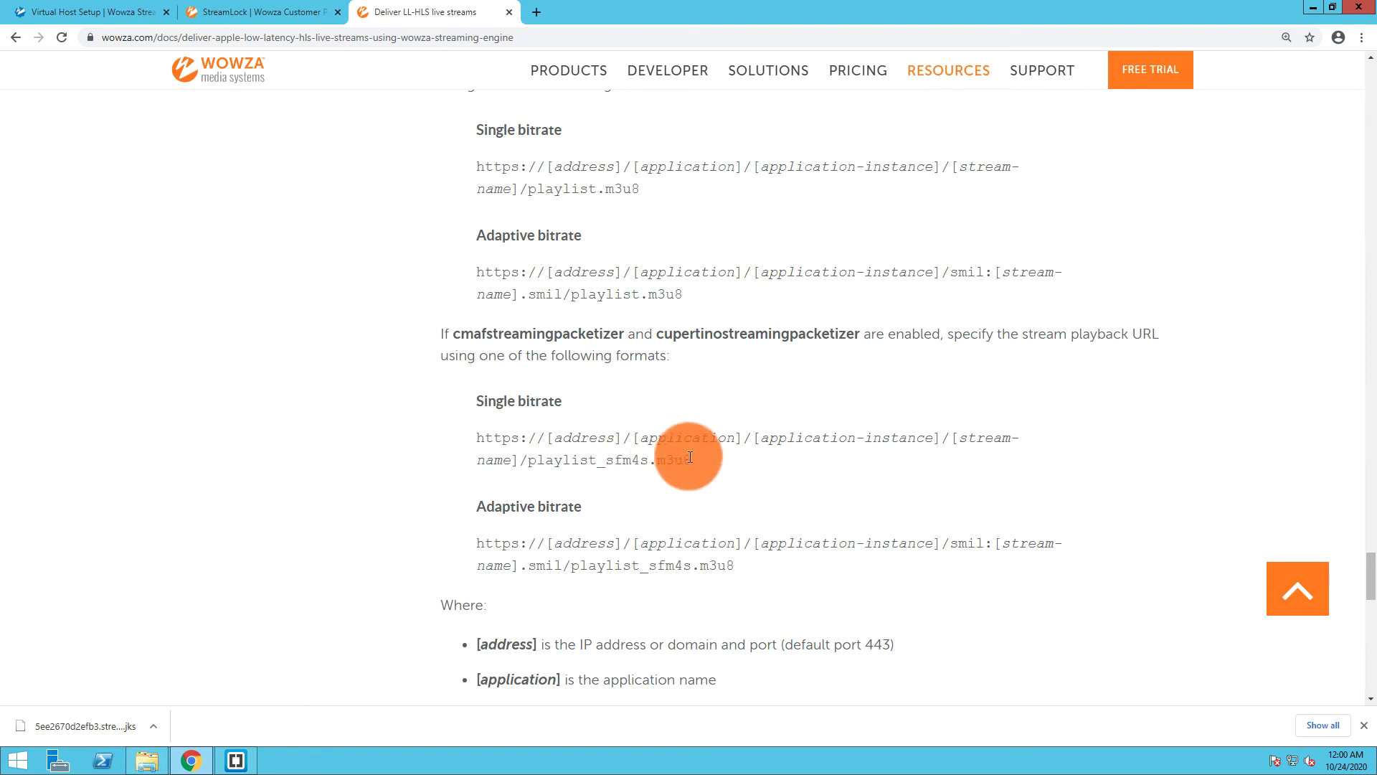
drag(687, 460, 478, 437)
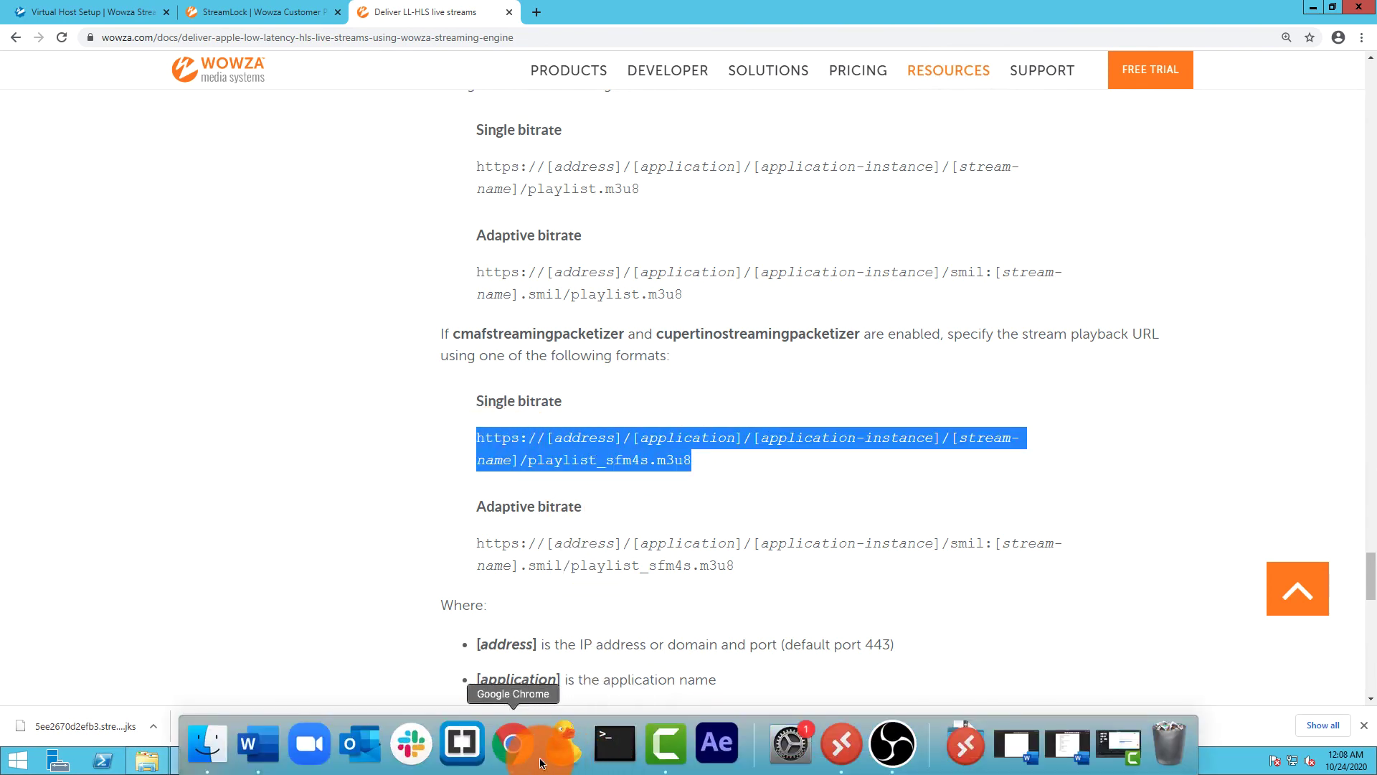
Paste the StreamLock live/mountaindew/playlist_sfm4s.m3u8 URL into the 'Paste your stream here' field
click(515, 752)
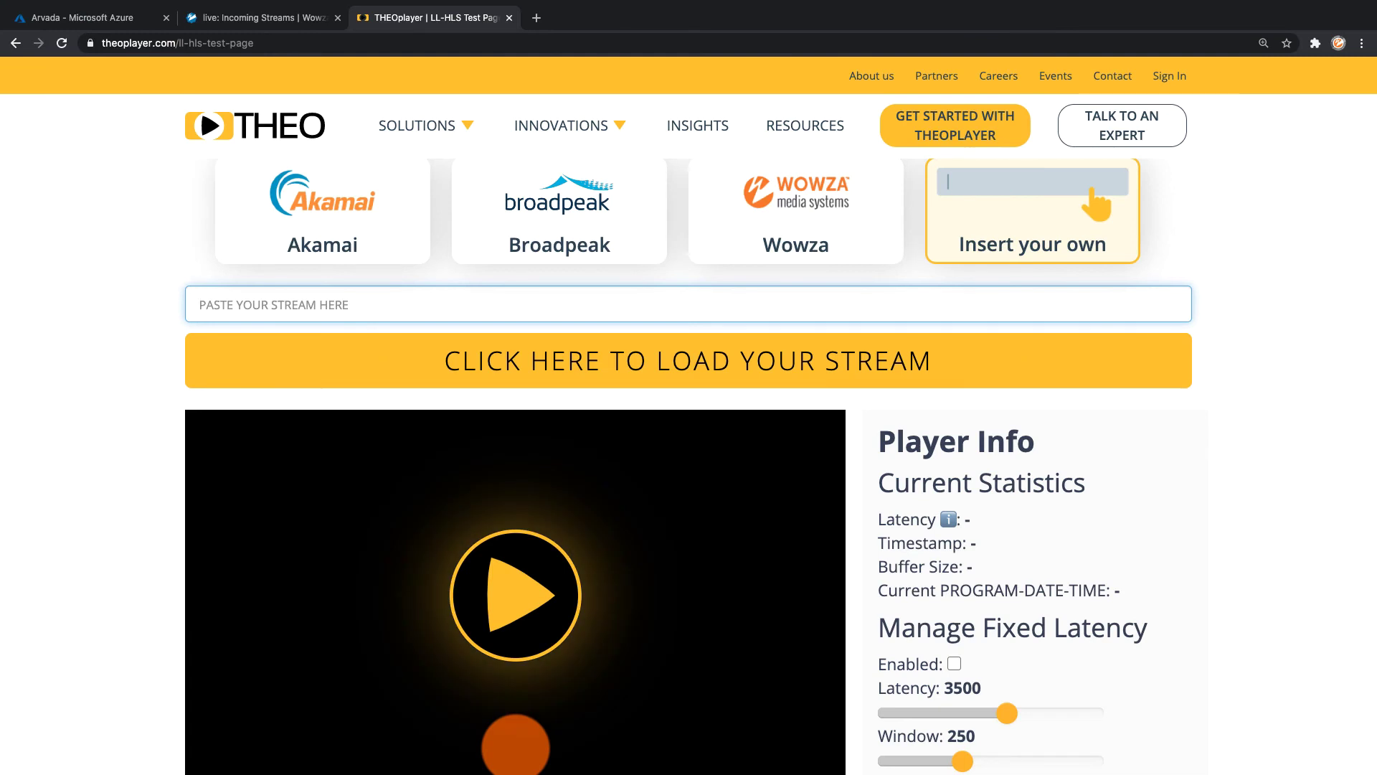
text(https://5ee2670d2efb3.streamlock.net/live/mountaindew/playlist_sfm4s.m3u8)
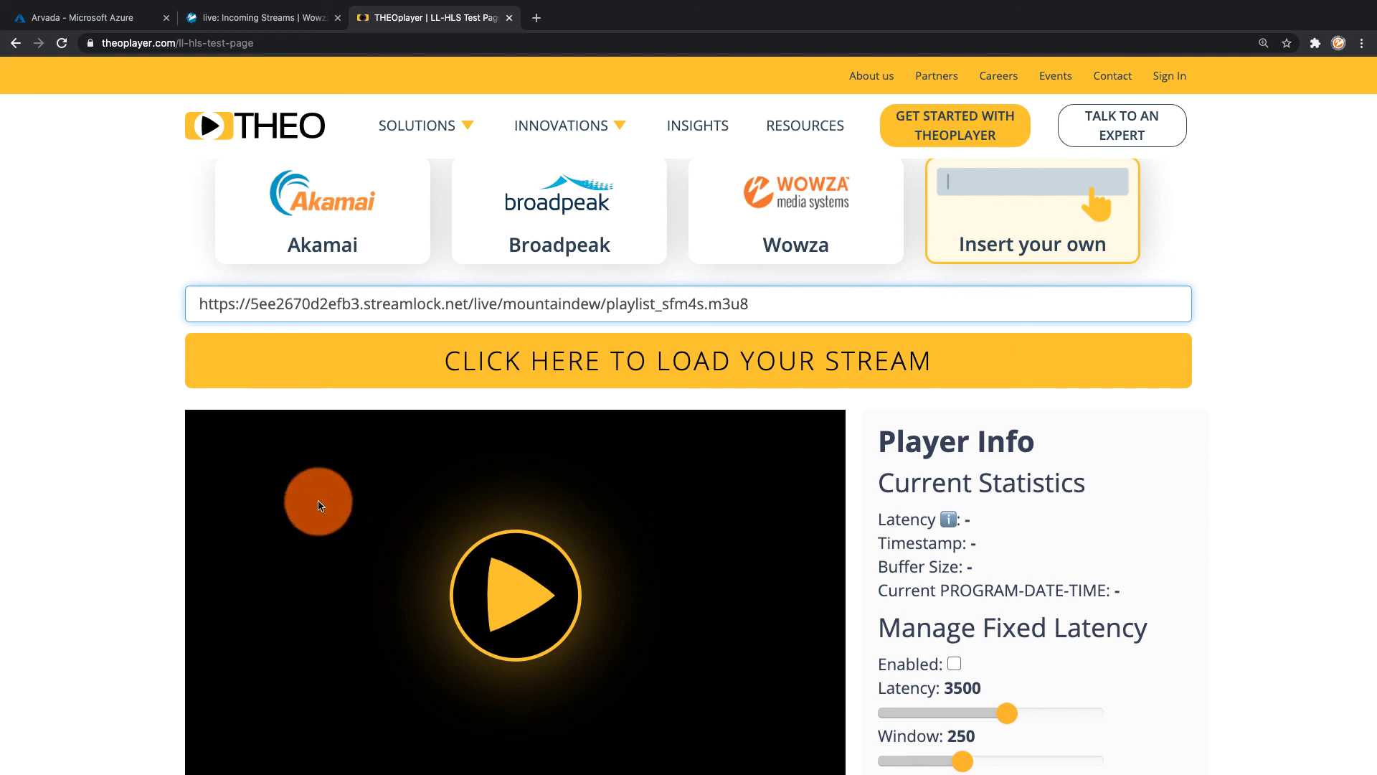
mouse_move(123, 8)
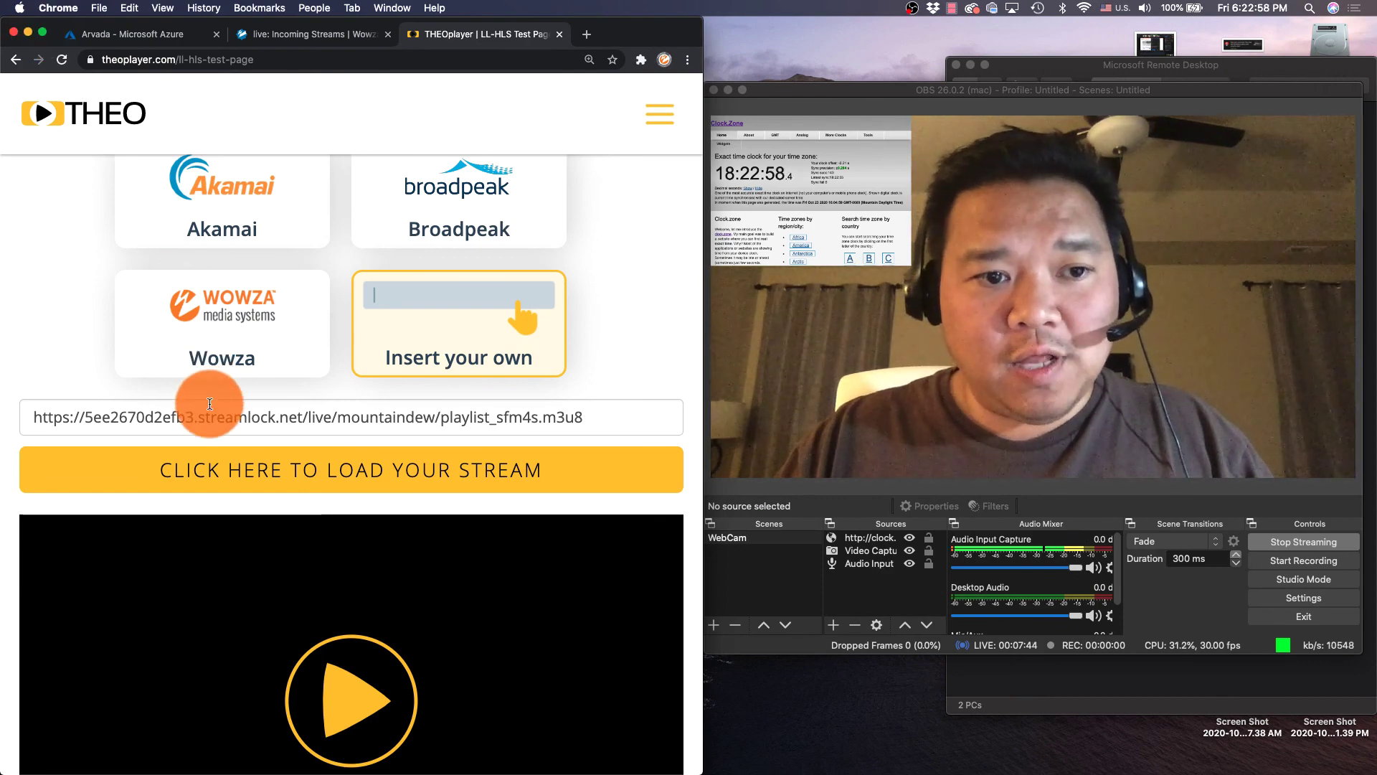
Load the pasted mountaindew stream into THEOplayer, start live playback, and mute the audio
scroll(208, 401, down, 5)
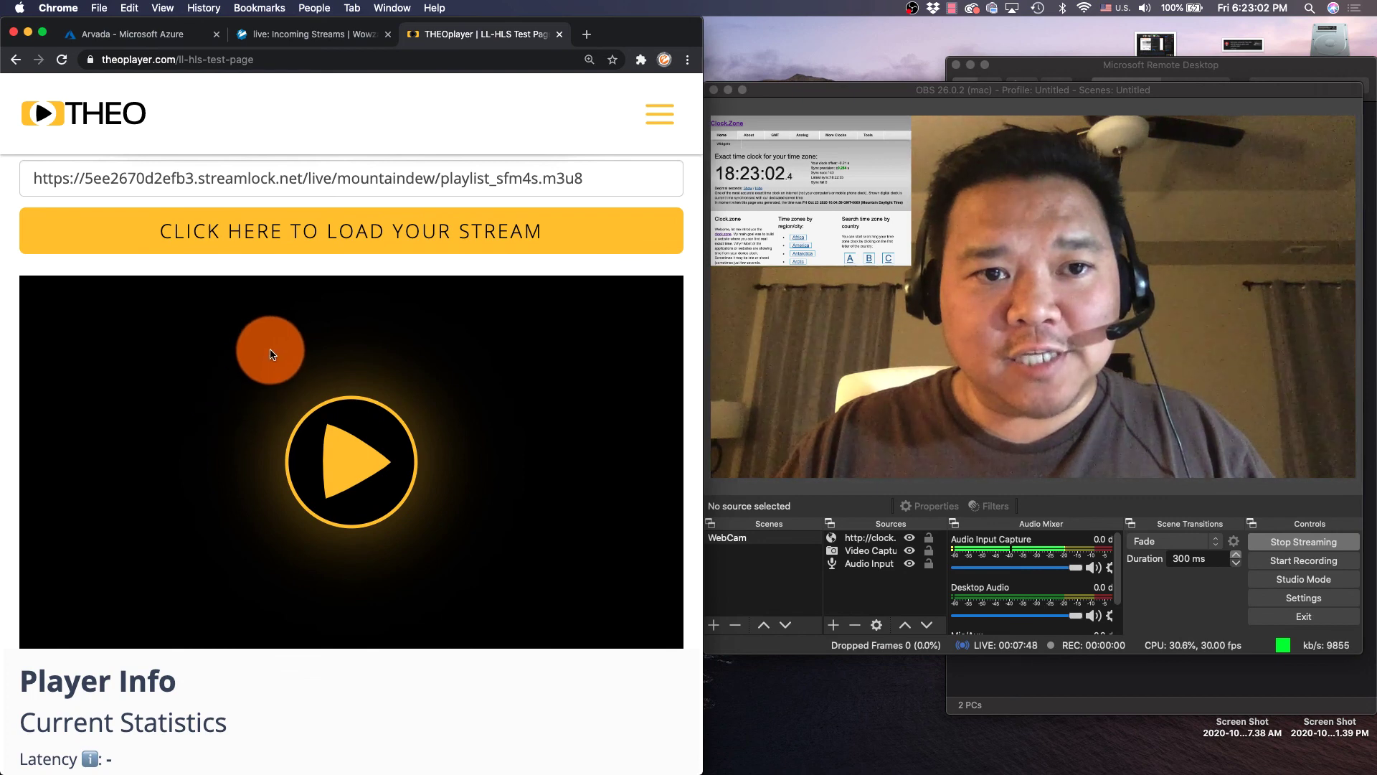
click(335, 243)
click(354, 459)
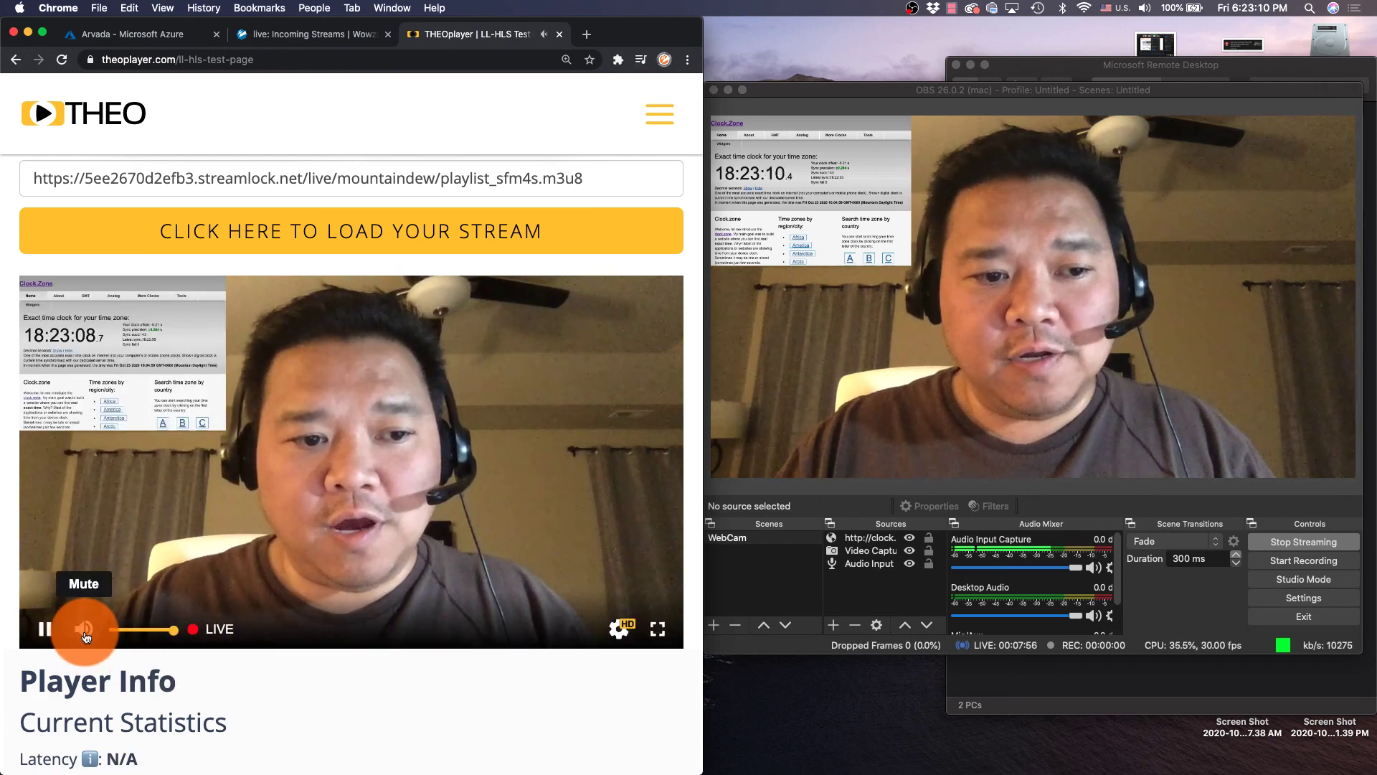
click(84, 630)
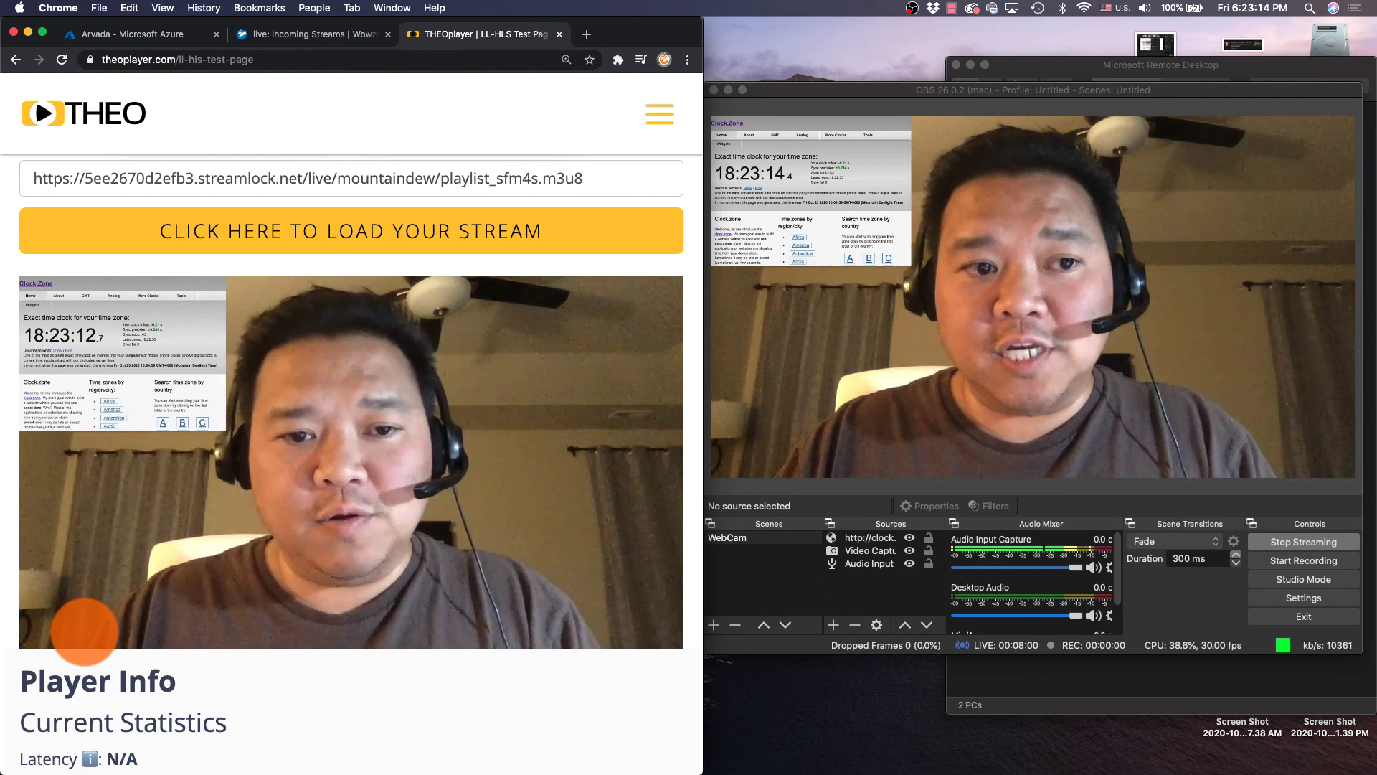
mouse_move(84, 629)
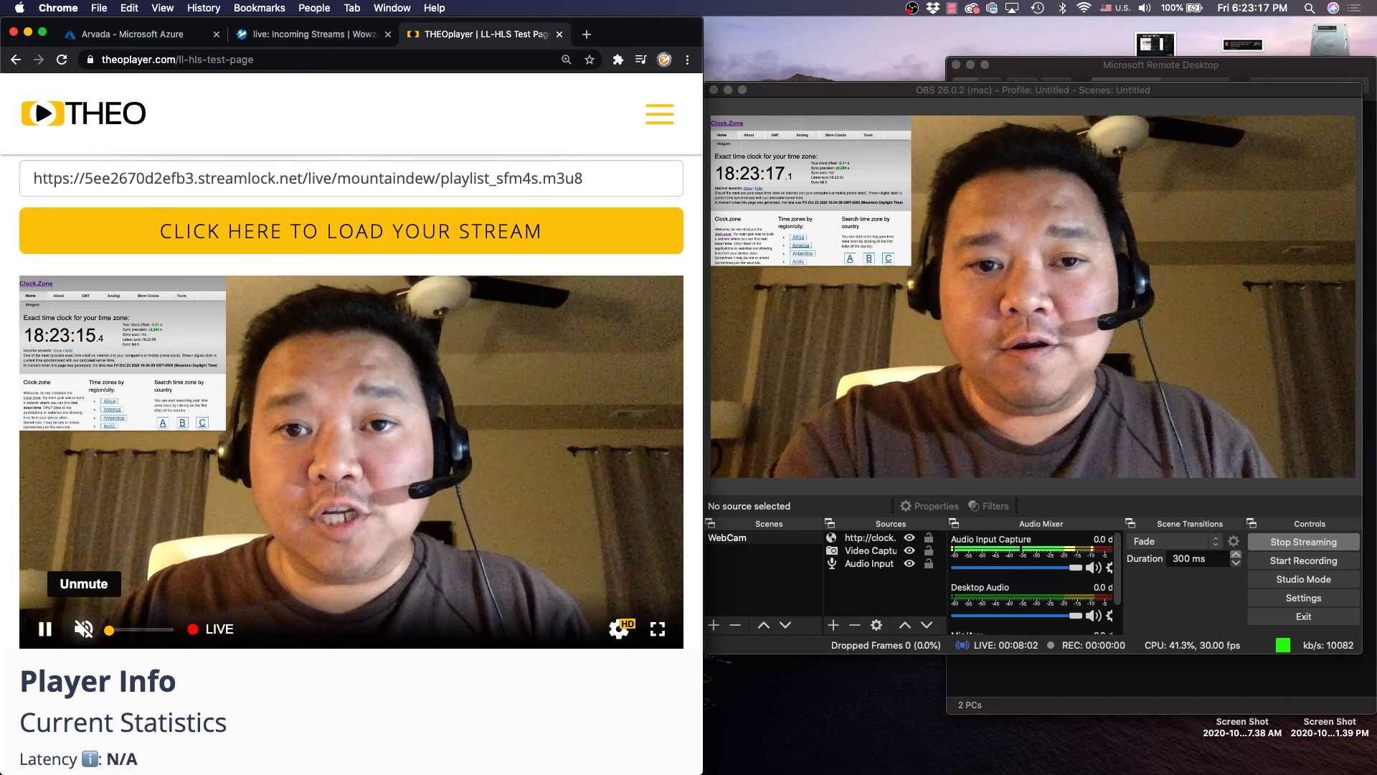
click(84, 629)
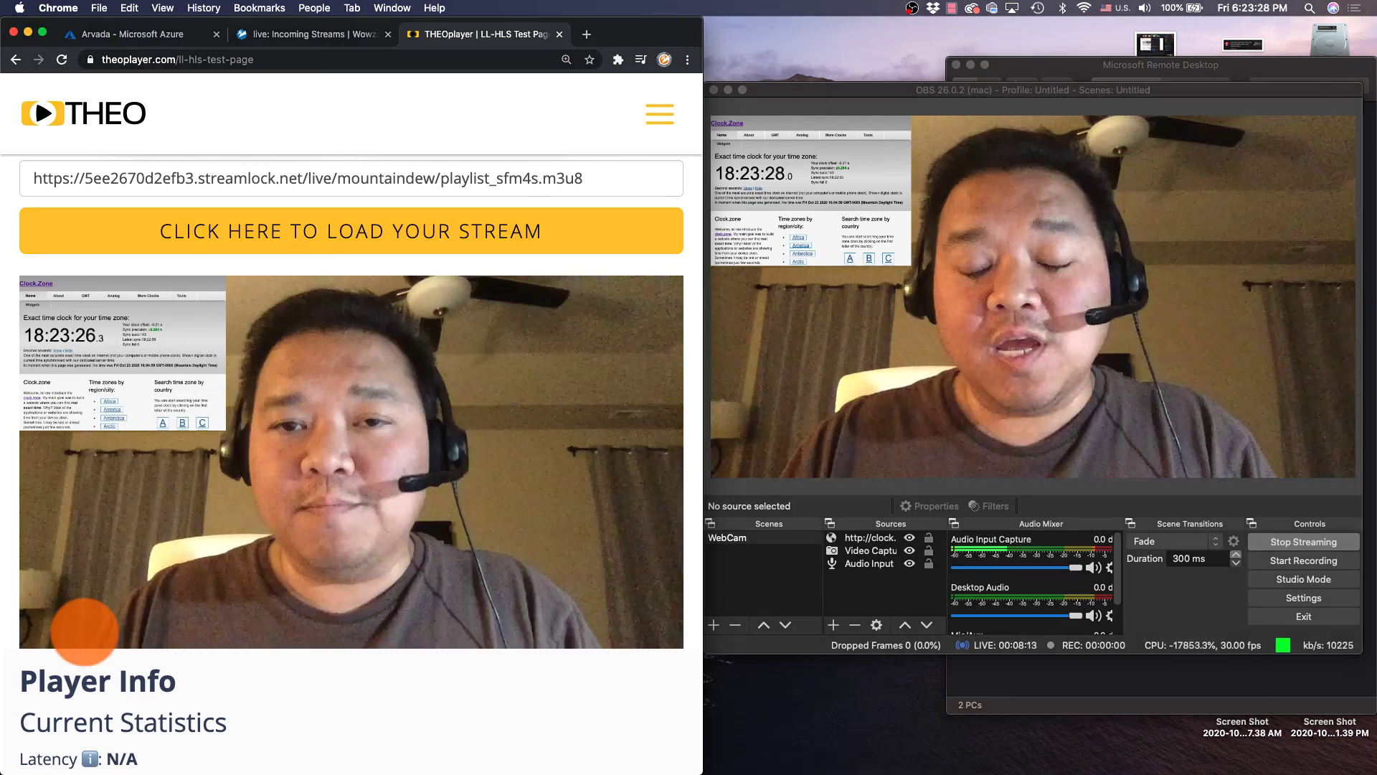